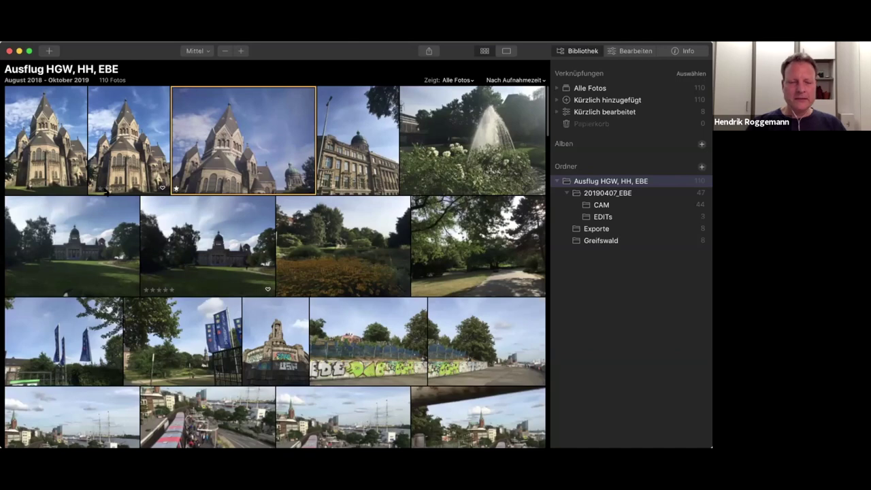
- Browse the trip library, then show the File menu's Katalog commands (Neu, Öffnen, Backup)
scroll(165, 167, "up", 1)
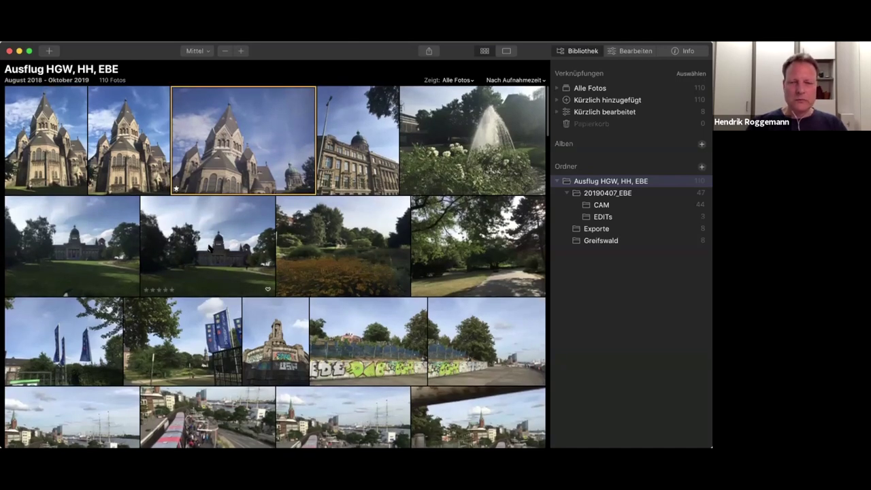
scroll(209, 249, "down", 2)
scroll(209, 249, "down", 2)
scroll(209, 249, "down", 2)
scroll(210, 249, "down", 2)
scroll(210, 249, "down", 3)
scroll(210, 249, "down", 3)
scroll(209, 249, "down", 1)
scroll(210, 249, "down", 3)
scroll(209, 249, "down", 1)
scroll(209, 249, "down", 3)
scroll(209, 249, "down", 1)
scroll(210, 249, "down", 3)
scroll(210, 249, "down", 1)
scroll(210, 249, "down", 3)
scroll(209, 249, "down", 1)
scroll(208, 247, "down", 3)
scroll(208, 248, "down", 1)
scroll(208, 248, "up", 2)
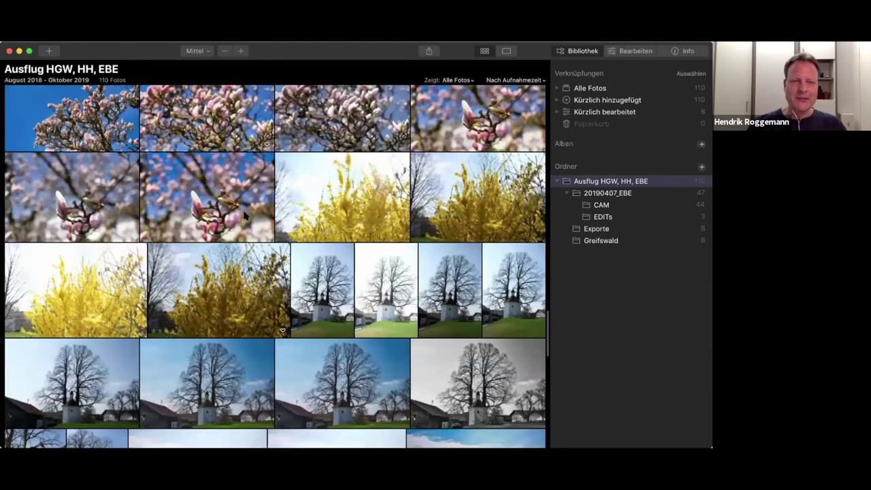
scroll(200, 231, "up", 1)
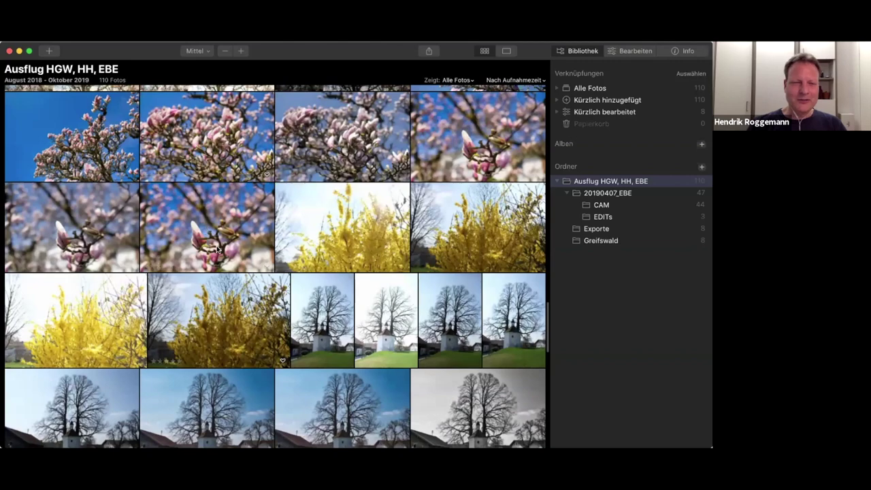
scroll(217, 250, "down", 3)
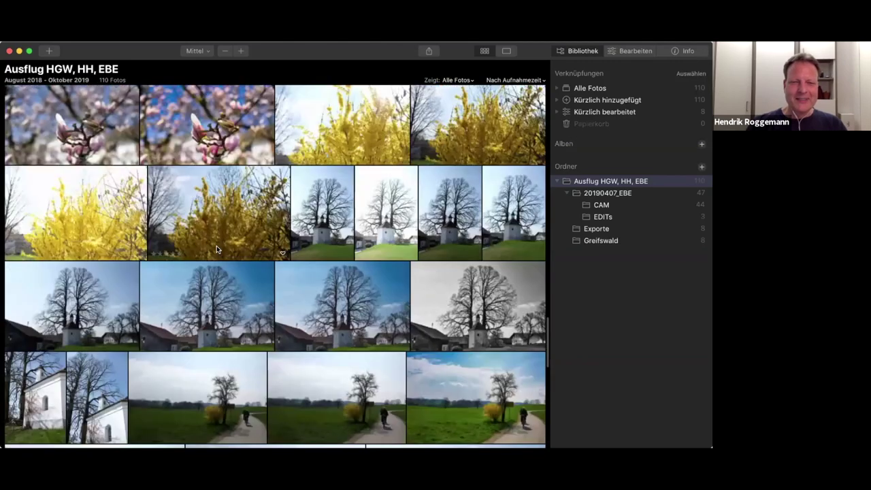
scroll(217, 250, "down", 3)
scroll(217, 250, "down", 8)
scroll(217, 250, "down", 7)
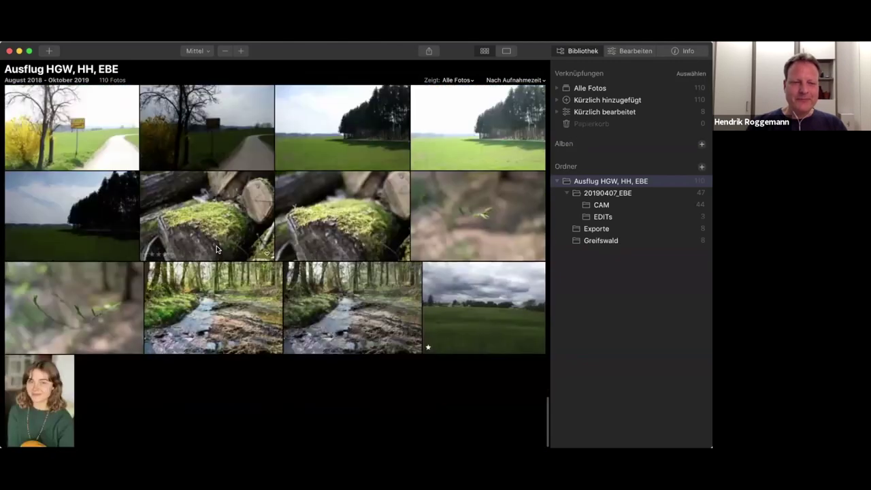
scroll(216, 249, "up", 3)
scroll(217, 249, "up", 3)
scroll(216, 249, "up", 3)
scroll(216, 249, "up", 3)
scroll(217, 250, "up", 5)
scroll(217, 249, "up", 2)
scroll(217, 249, "up", 5)
scroll(217, 250, "up", 2)
scroll(217, 249, "up", 5)
scroll(216, 249, "up", 3)
scroll(216, 249, "up", 4)
scroll(231, 198, "up", 4)
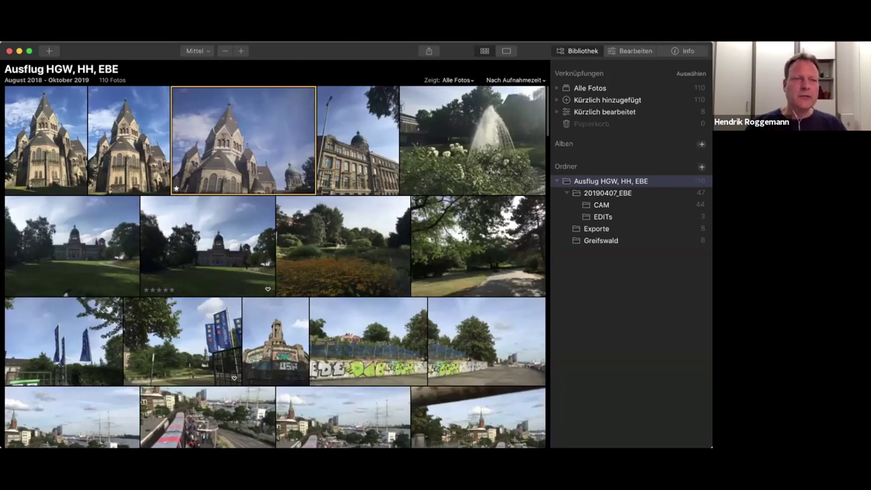
left_click(80, 38)
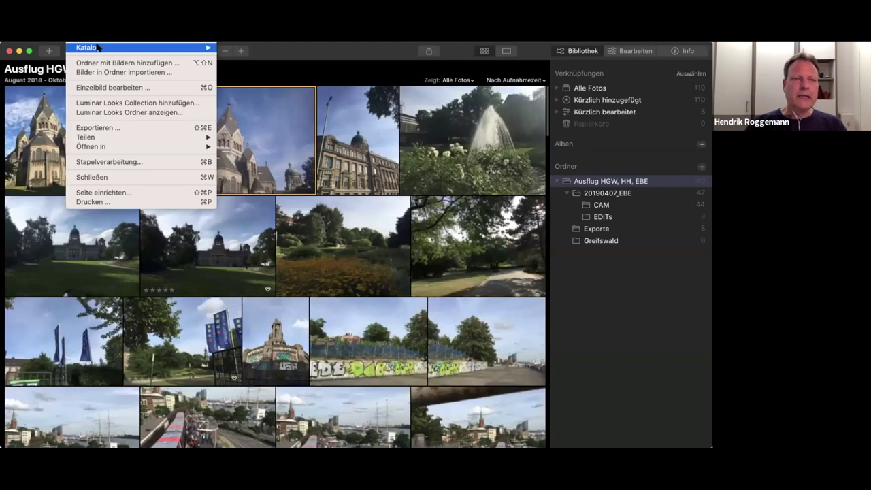
mouse_move(136, 47)
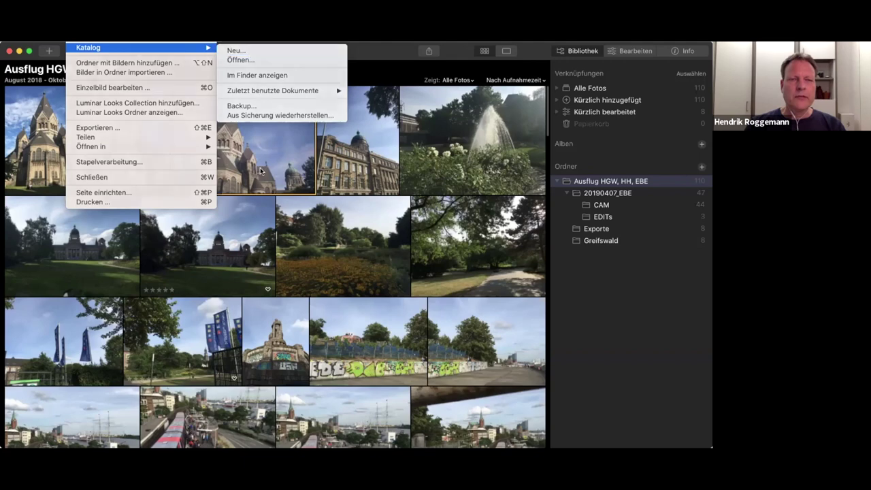
left_click(261, 170)
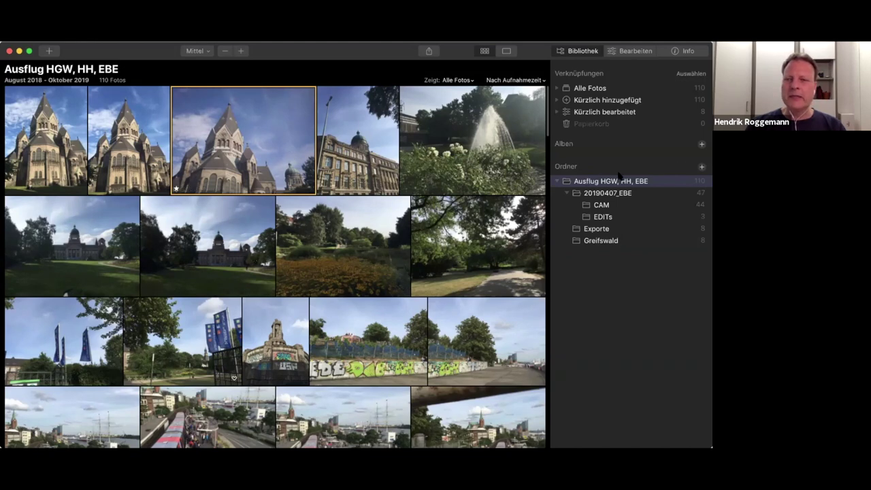
left_click(703, 168)
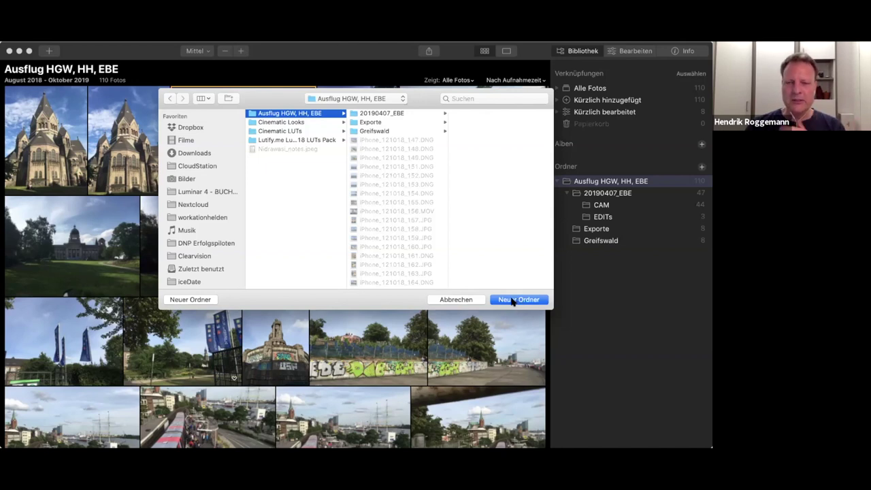
left_click(448, 301)
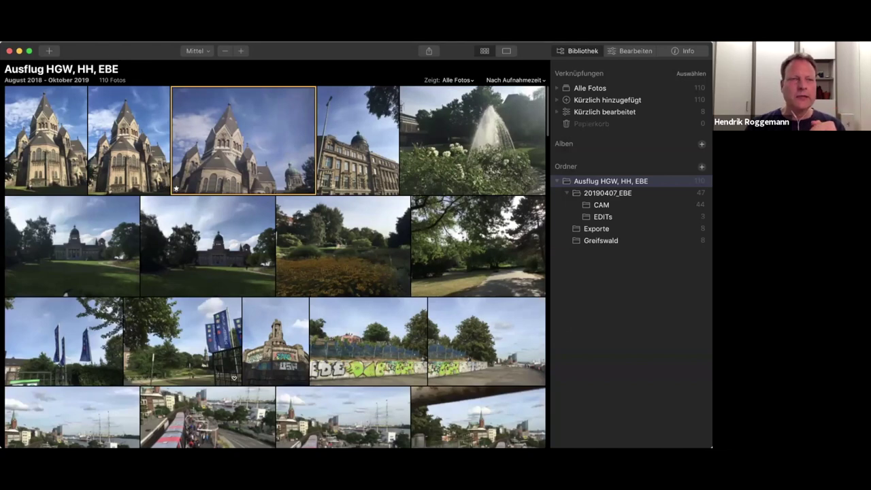
left_click(91, 45)
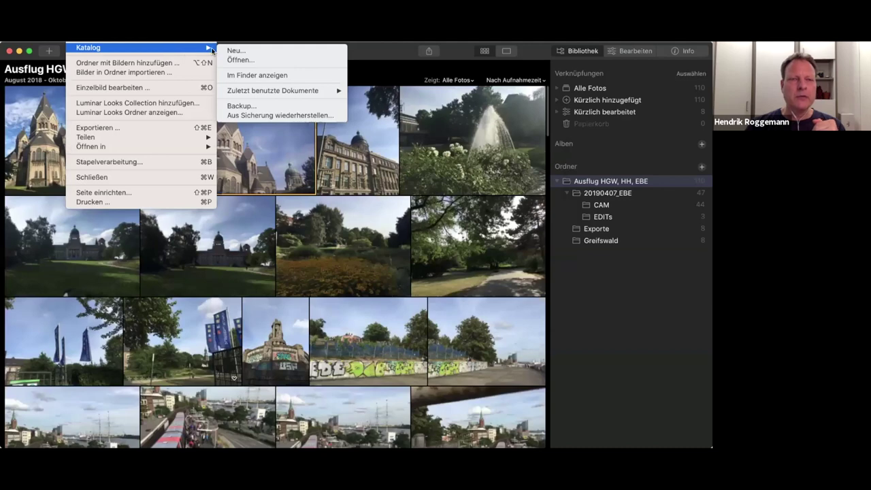
mouse_move(273, 91)
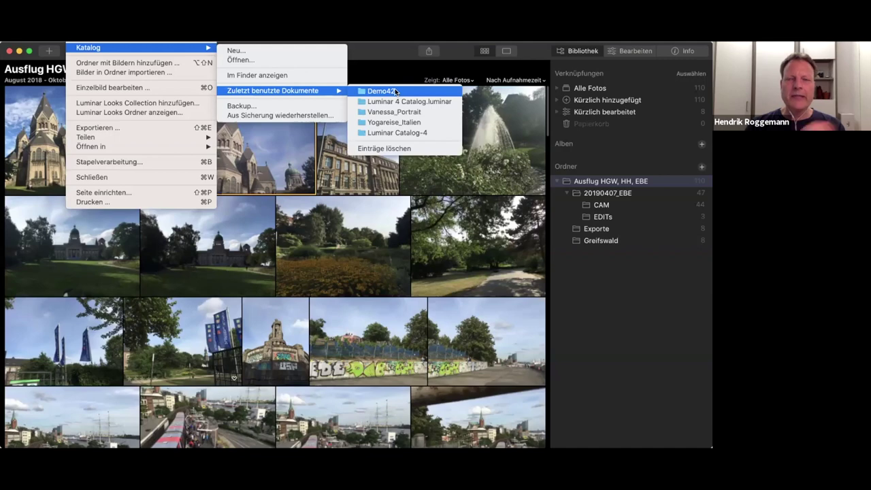
mouse_move(136, 48)
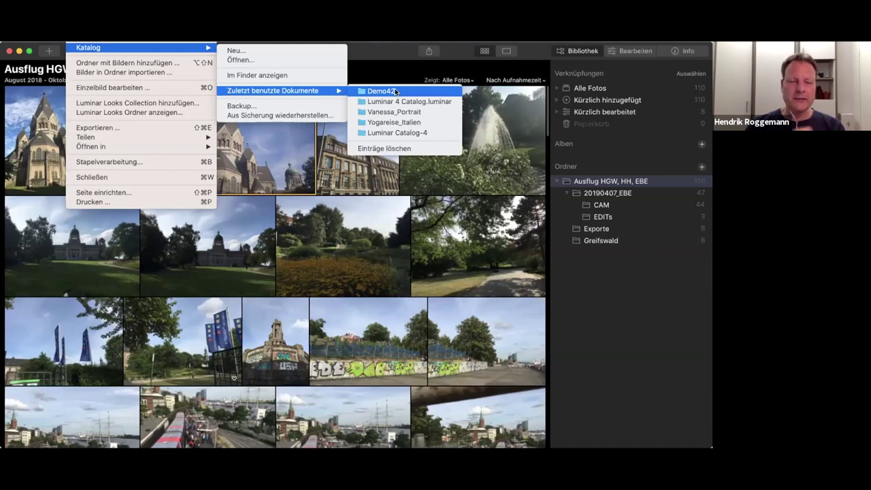
- Pick Demo42 under Katalog > Zuletzt benutzte Dokumente
left_click(381, 91)
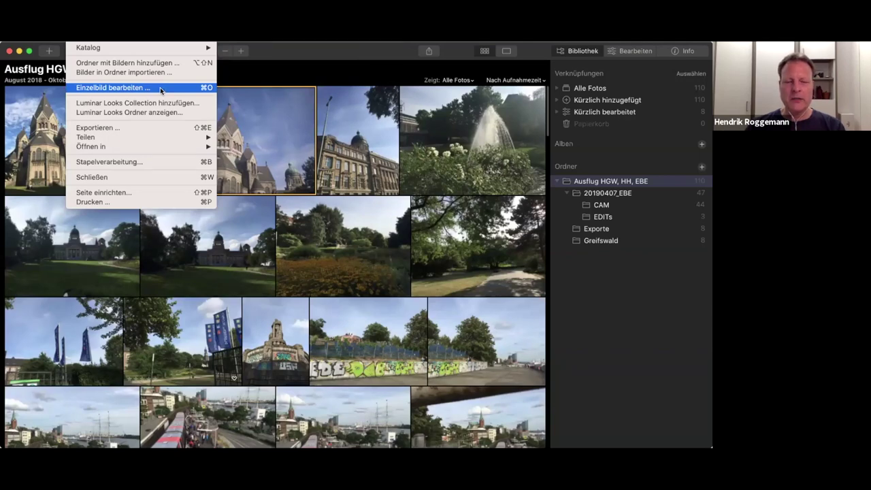
- Dismiss the File menu without choosing a command and scroll briefly through the trip photos
left_click(265, 151)
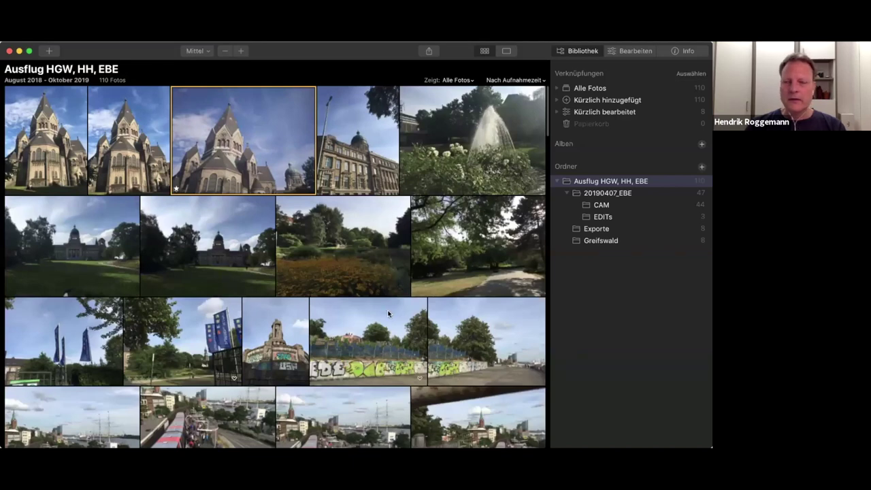
scroll(320, 323, "down", 5)
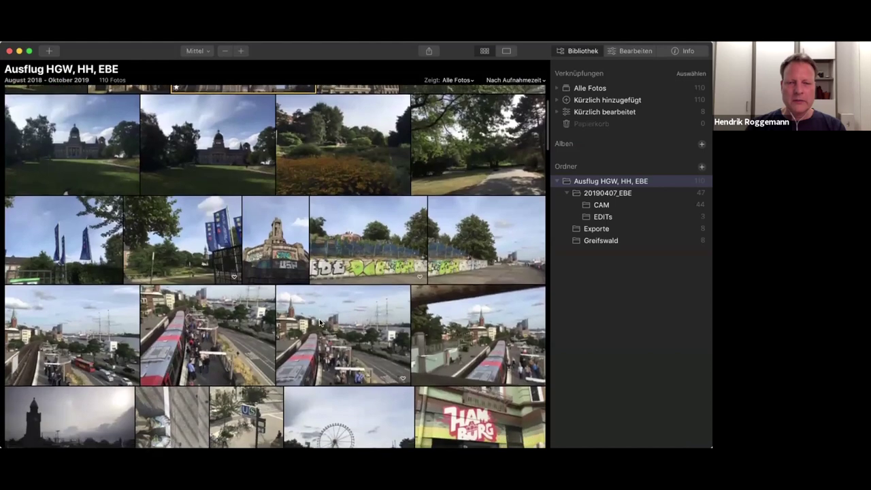
scroll(319, 318, "down", 3)
scroll(319, 319, "up", 2)
scroll(319, 319, "up", 4)
scroll(319, 318, "up", 3)
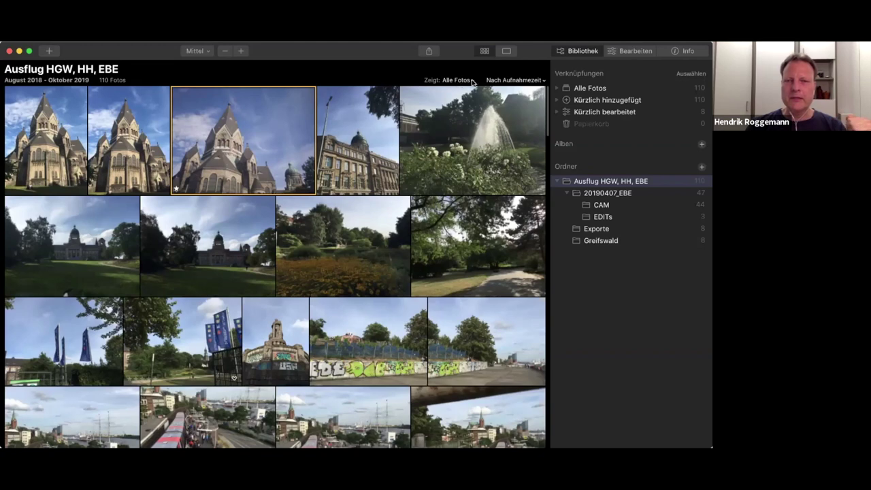
left_click(513, 80)
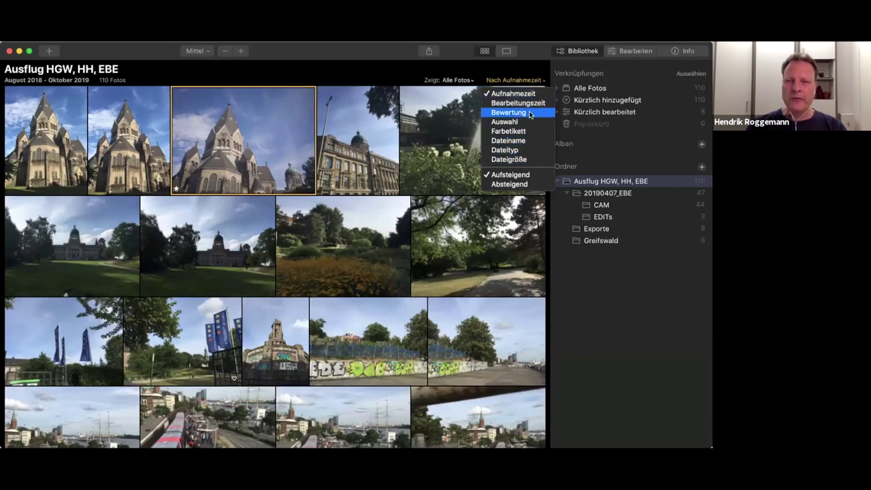
left_click(440, 118)
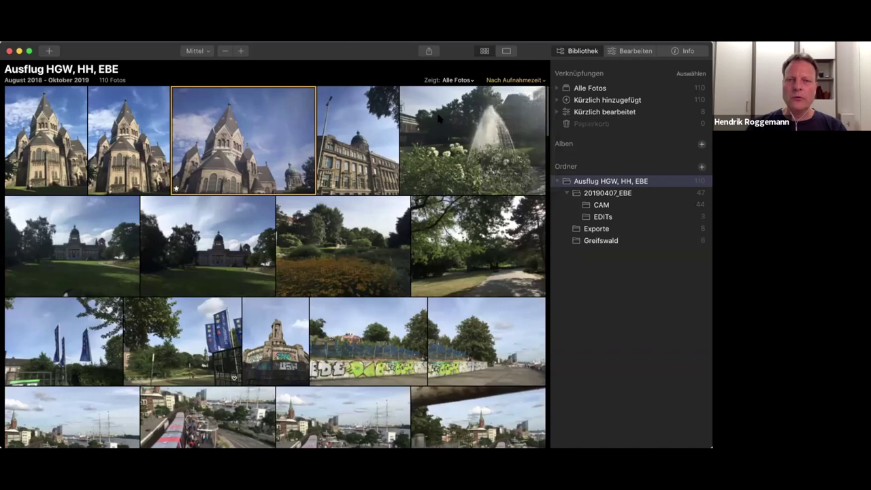
left_click(467, 80)
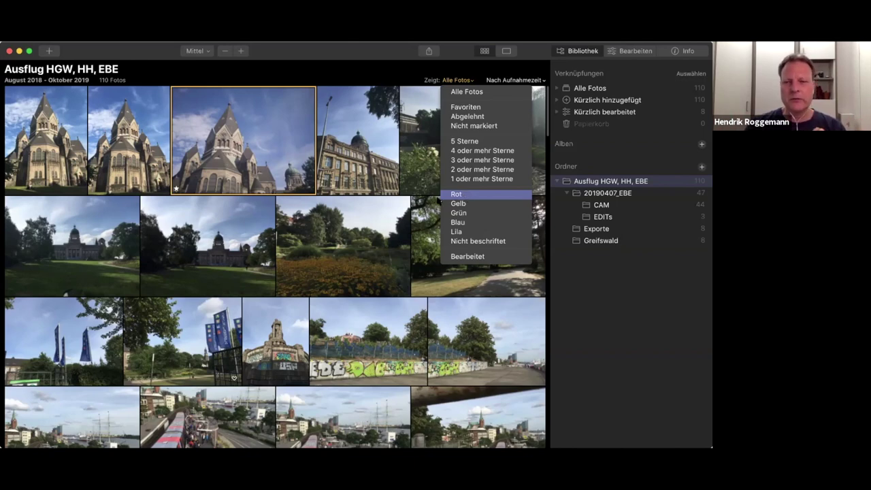
left_click(264, 129)
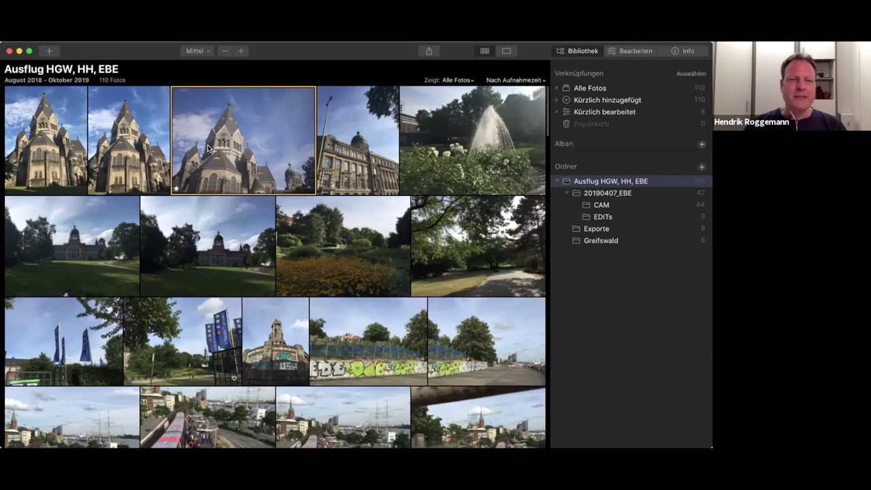
- Select the first and then the second church photo in the grid
left_click(45, 142)
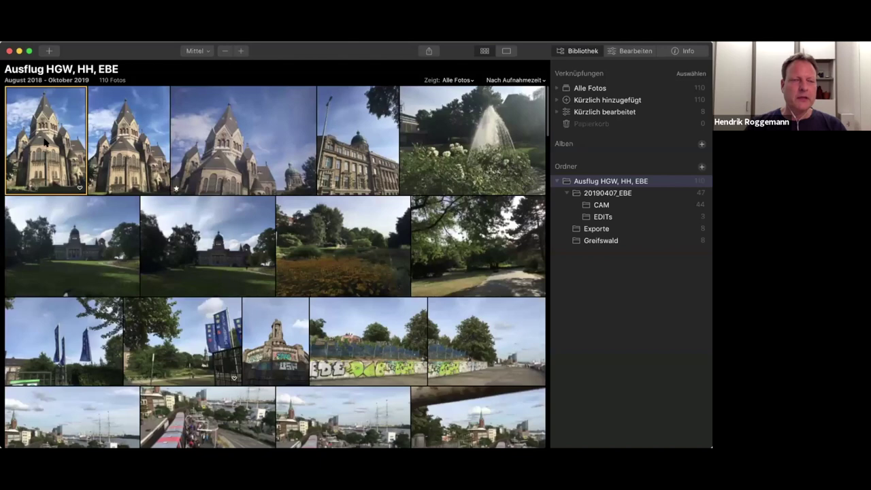
left_click(127, 143)
scroll(229, 161, "down", 2)
scroll(229, 161, "down", 2)
scroll(229, 161, "up", 4)
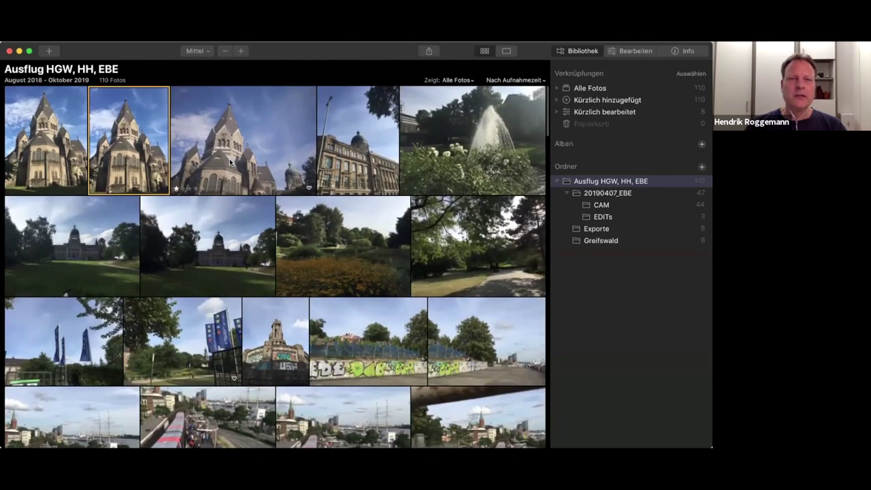
- Change the thumbnail size from Mittel to Größte, then select the harbour photo with the railway
left_click(208, 52)
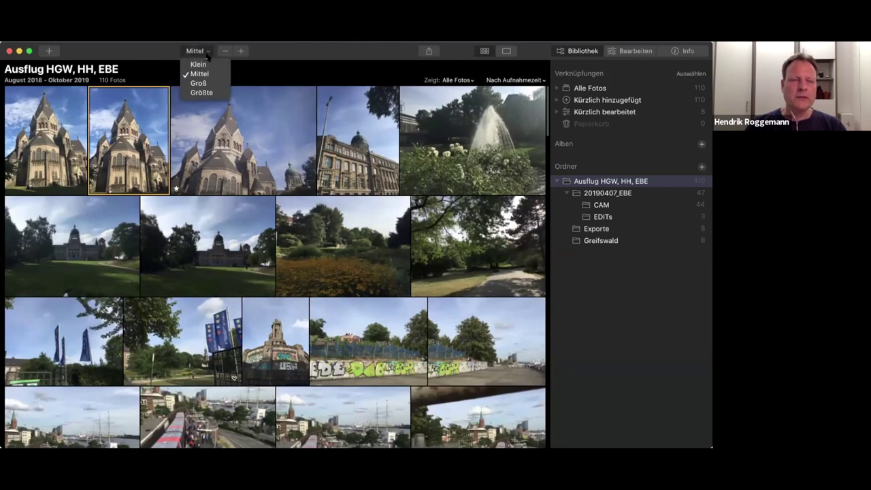
left_click(209, 92)
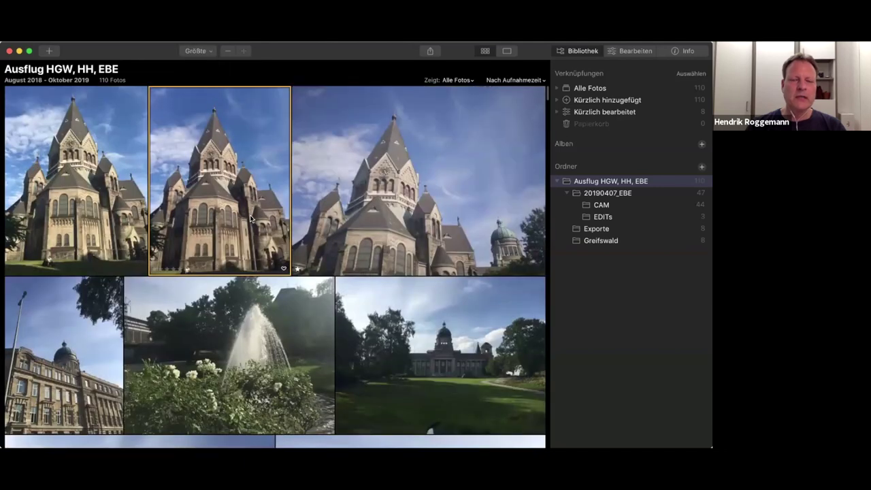
scroll(286, 326, "down", 3)
scroll(286, 327, "down", 3)
scroll(286, 327, "down", 1)
scroll(286, 327, "down", 2)
scroll(286, 327, "down", 1)
scroll(285, 327, "down", 3)
scroll(286, 327, "down", 1)
scroll(286, 326, "down", 3)
scroll(286, 327, "down", 1)
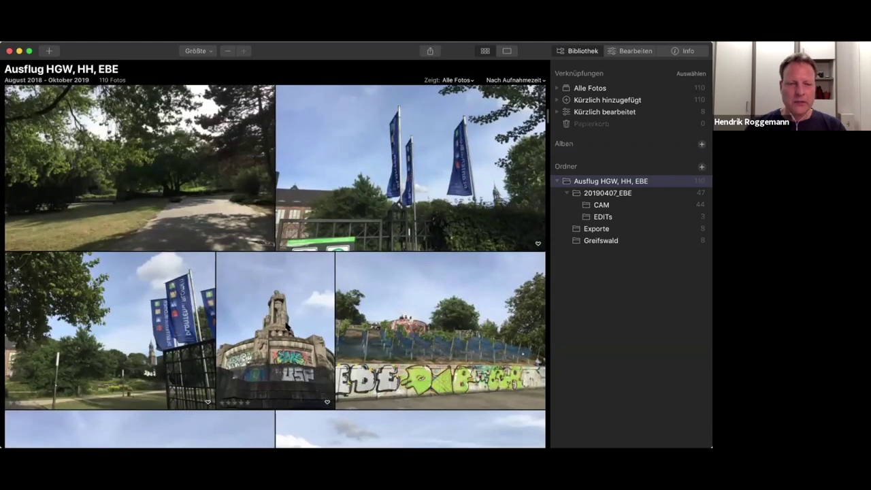
scroll(286, 327, "down", 3)
scroll(286, 326, "down", 1)
scroll(285, 327, "down", 2)
scroll(286, 327, "down", 1)
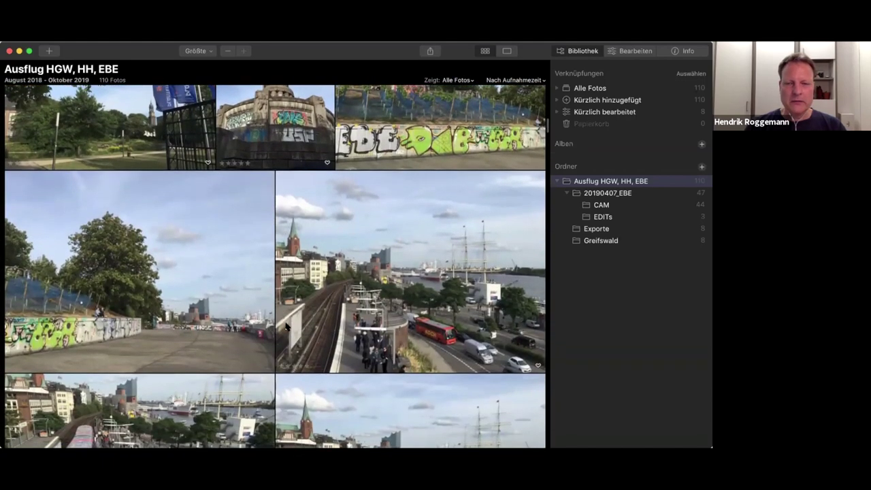
left_click(409, 283)
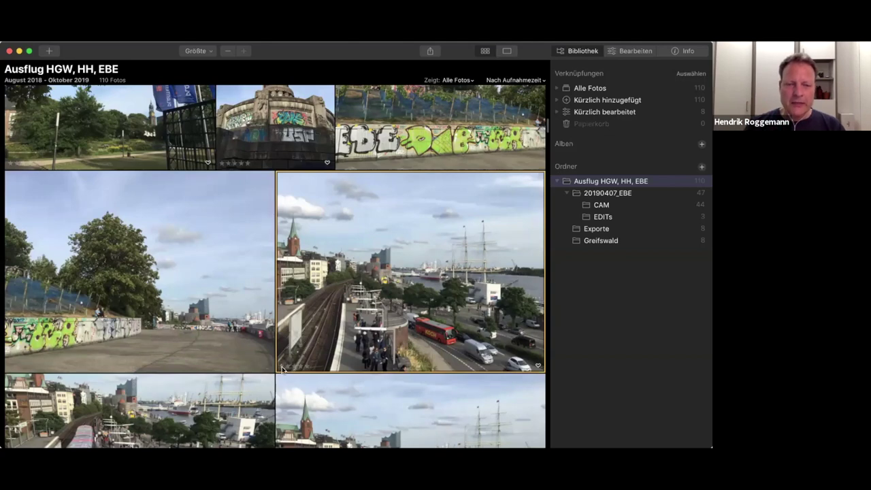
- Try several star ratings on the harbour photo, finally giving it one star
left_click(287, 367)
left_click(293, 367)
left_click(281, 368)
right_click(309, 348)
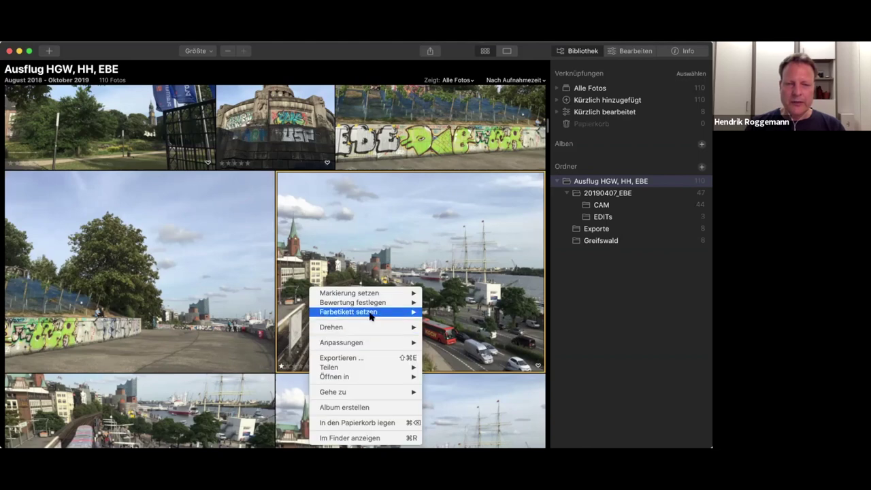
mouse_move(353, 302)
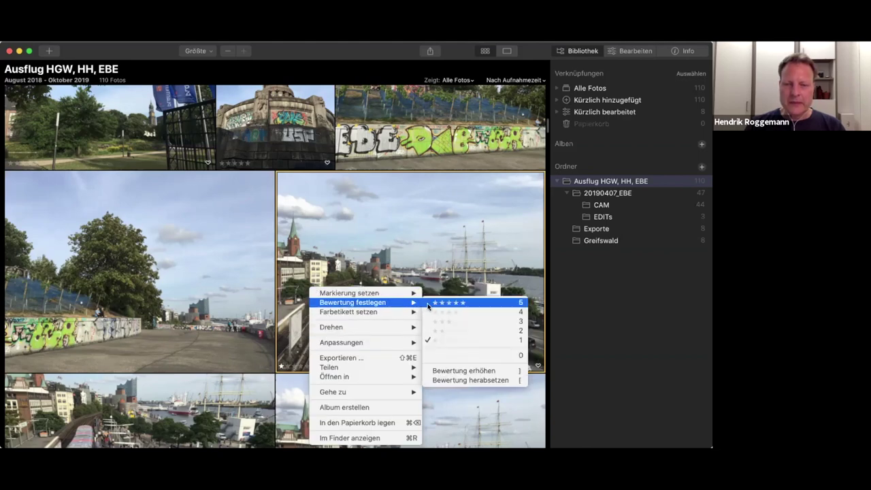
left_click(468, 355)
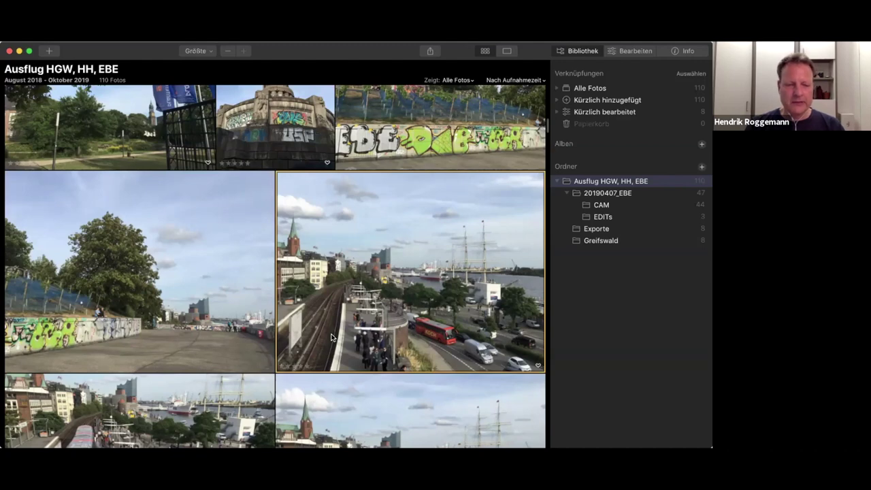
key("1")
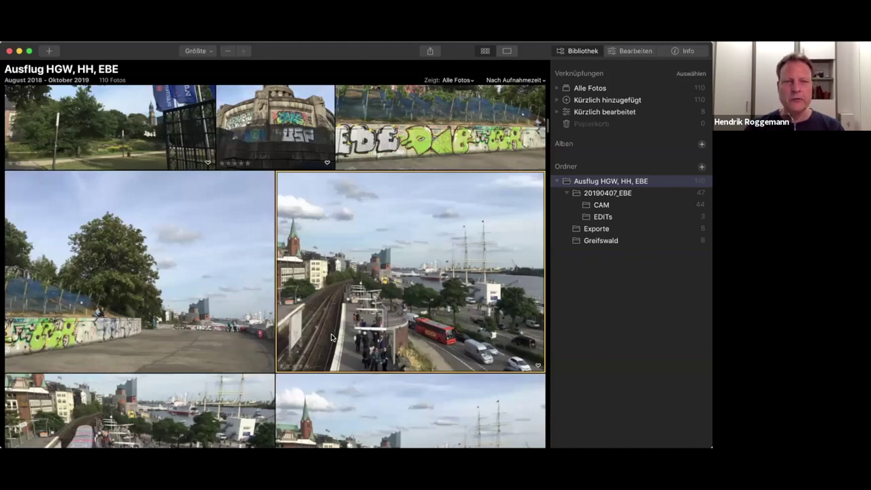
- Set the thumbnail size back to Mittel for a denser grid
scroll(331, 337, "down", 2)
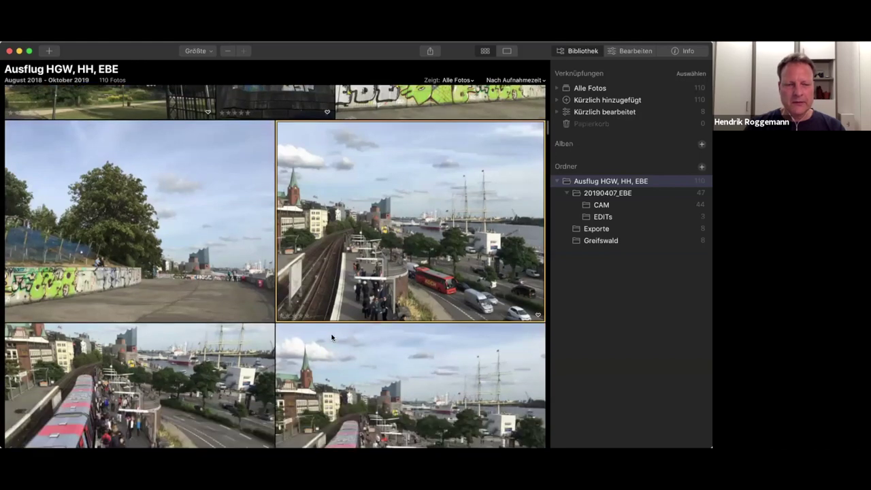
scroll(331, 338, "down", 5)
scroll(331, 337, "down", 1)
scroll(331, 337, "down", 4)
scroll(332, 338, "up", 10)
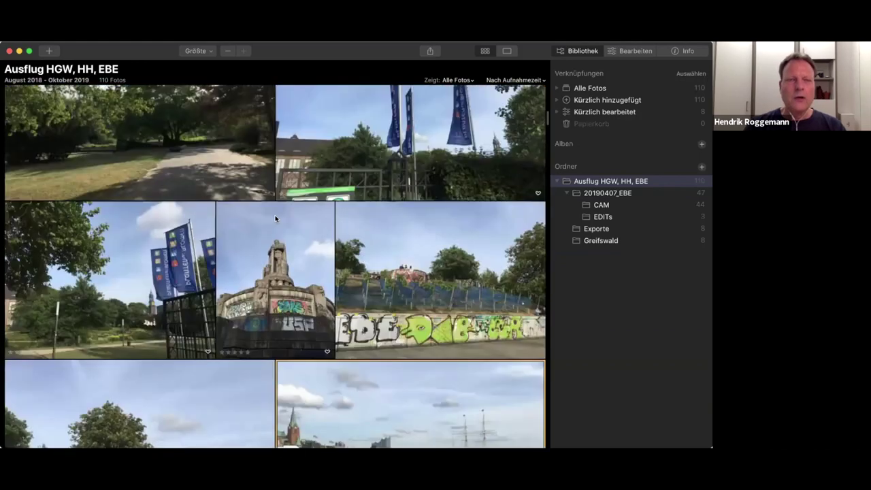
left_click(208, 52)
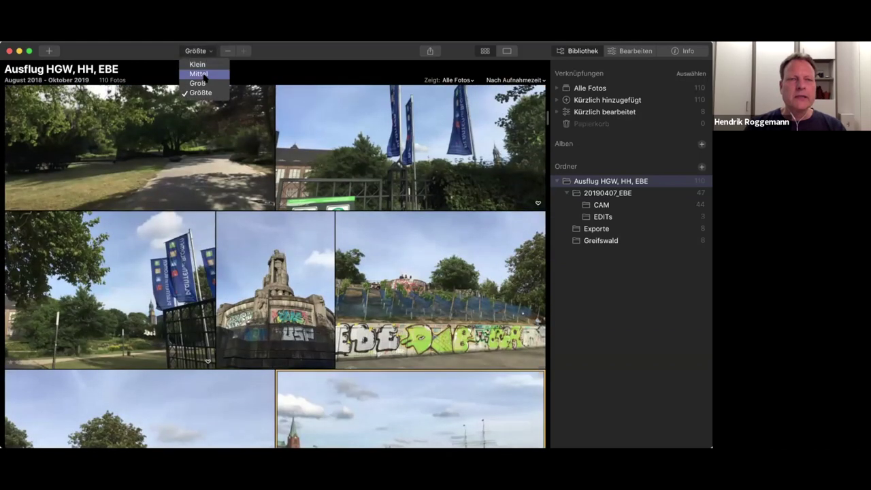
left_click(206, 74)
scroll(48, 140, "up", 5)
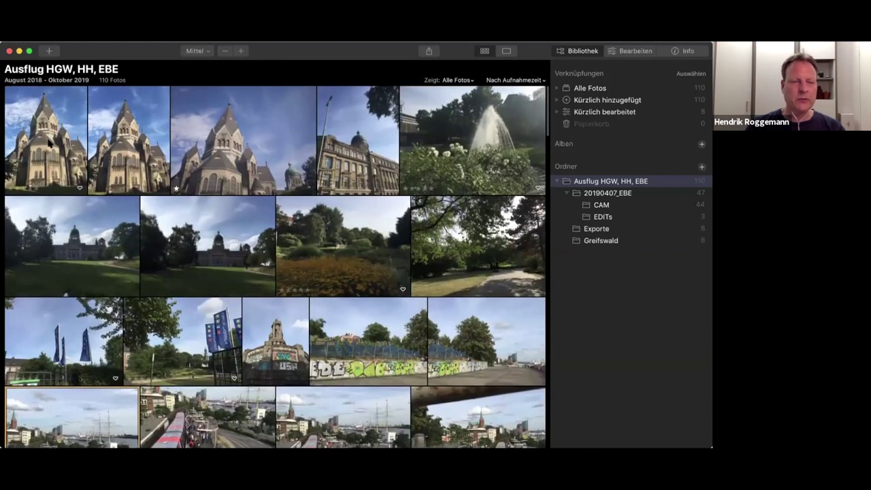
double_click(47, 141)
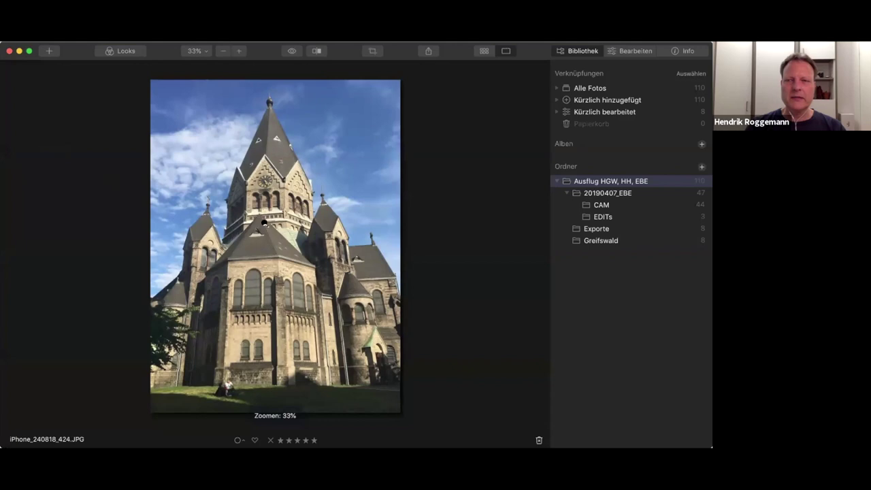
mouse_move(525, 248)
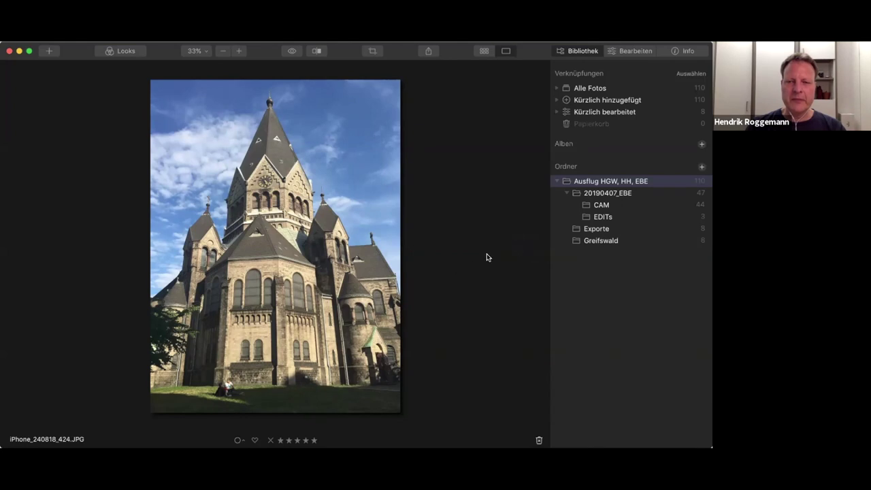
left_click(529, 251)
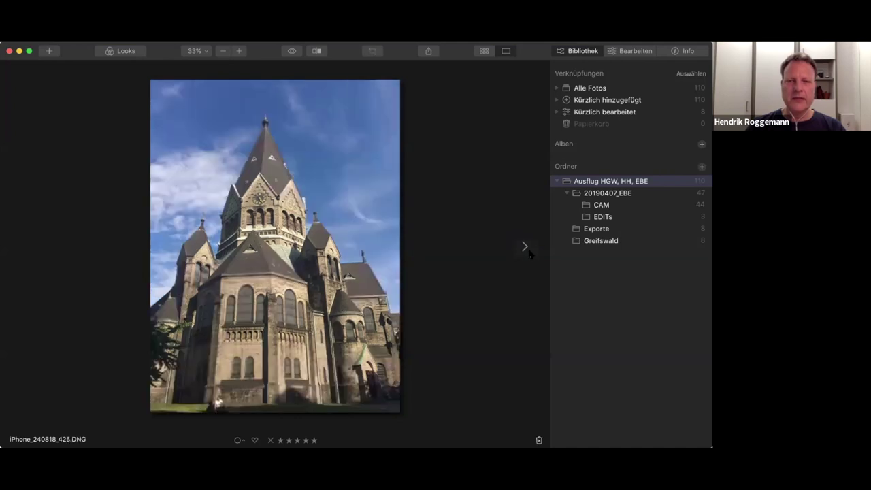
left_click(526, 250)
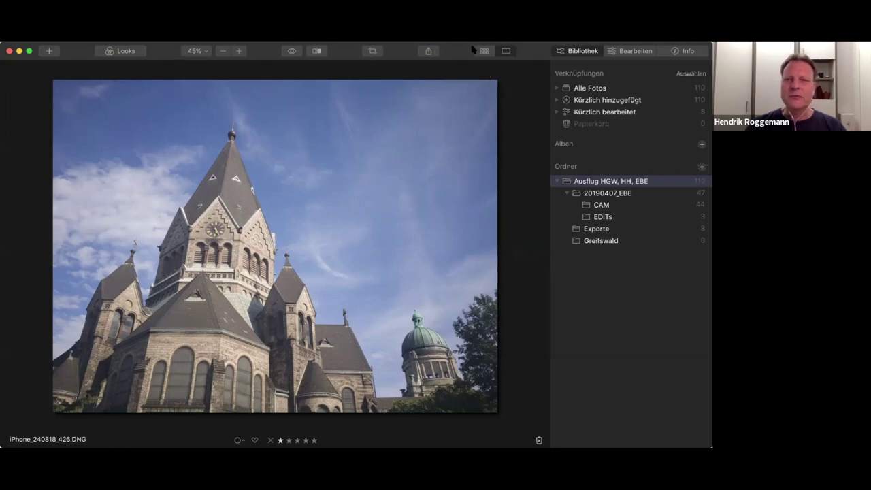
double_click(420, 127)
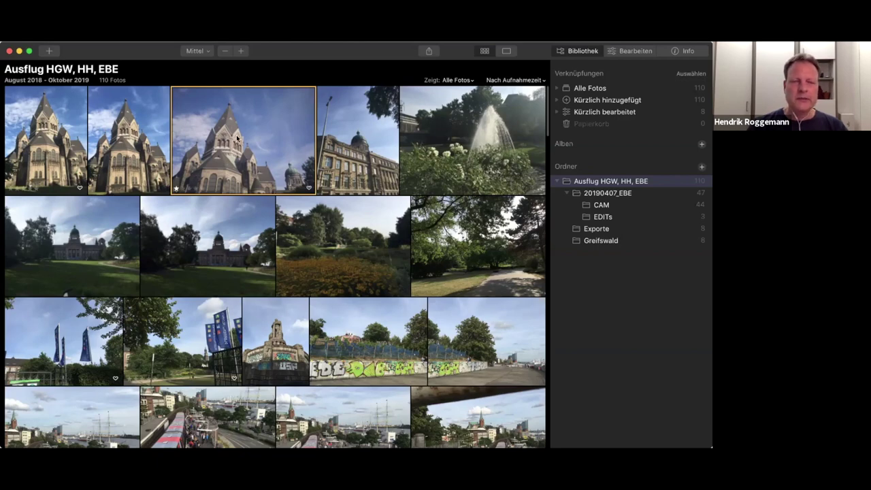
- Change the Zeigt filter from Alle Fotos to 1 oder mehr Sterne, leaving 5 photos
scroll(237, 139, "down", 2)
scroll(237, 138, "down", 4)
scroll(237, 138, "down", 3)
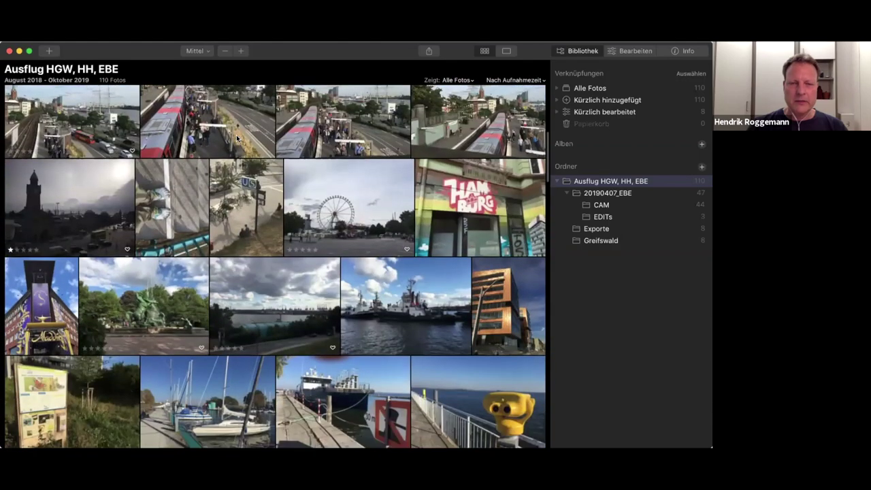
scroll(237, 138, "down", 3)
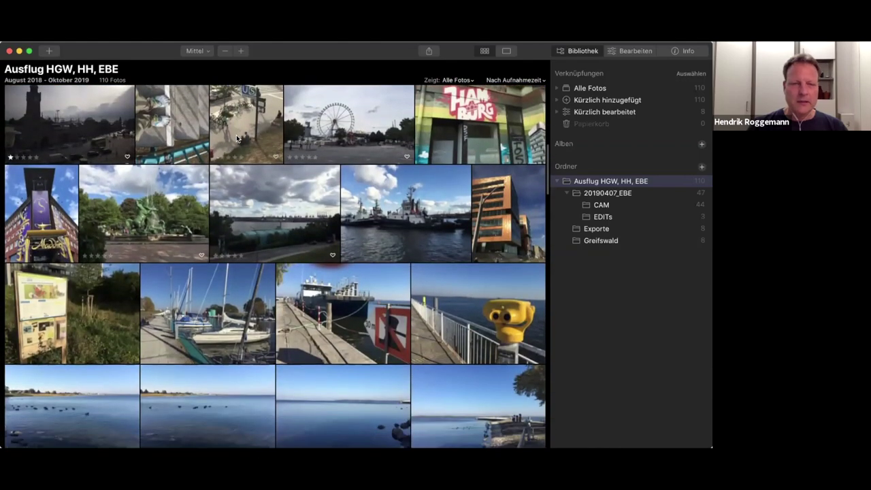
scroll(237, 138, "down", 3)
scroll(237, 138, "down", 4)
scroll(238, 123, "down", 4)
scroll(241, 104, "down", 3)
scroll(241, 103, "up", 5)
scroll(241, 103, "up", 5)
scroll(340, 99, "up", 5)
scroll(418, 94, "up", 2)
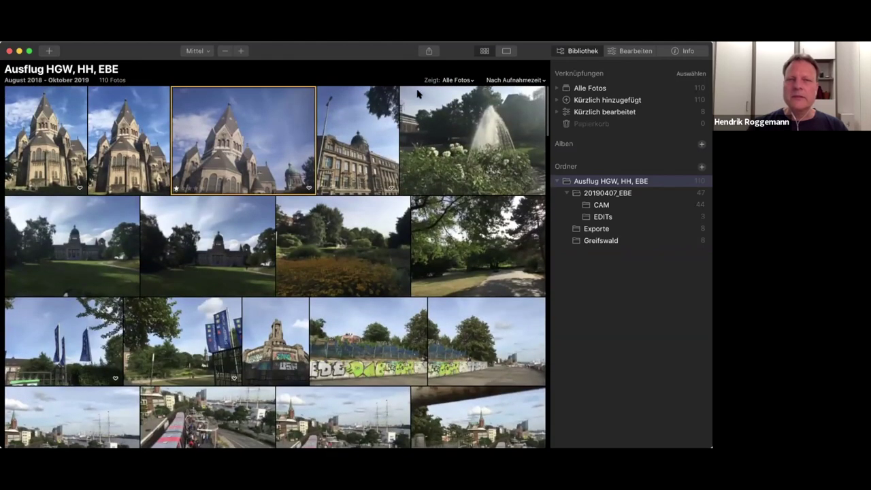
left_click(466, 81)
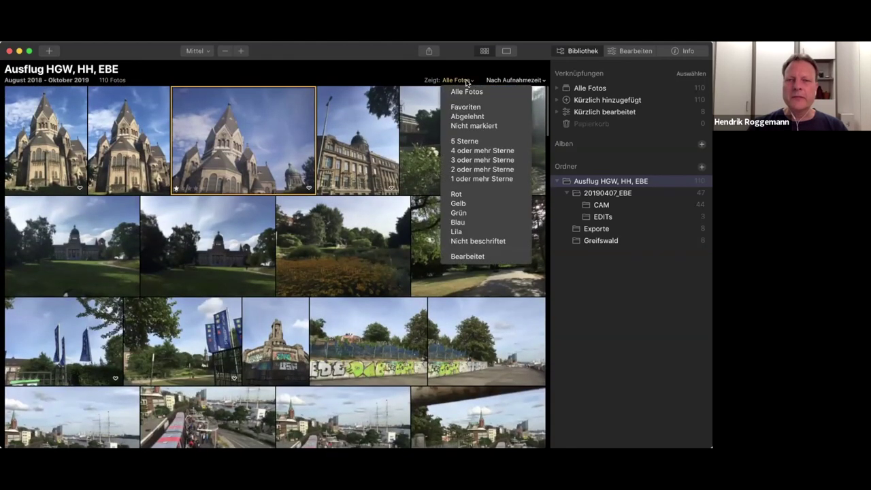
left_click(483, 180)
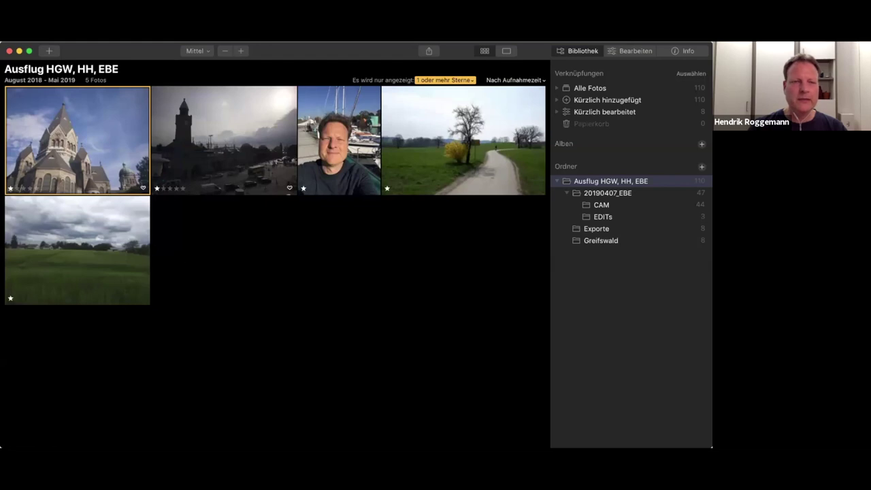
- Open iPhone_140519_002.DNG, the green field under heavy clouds, in single-image view
double_click(63, 242)
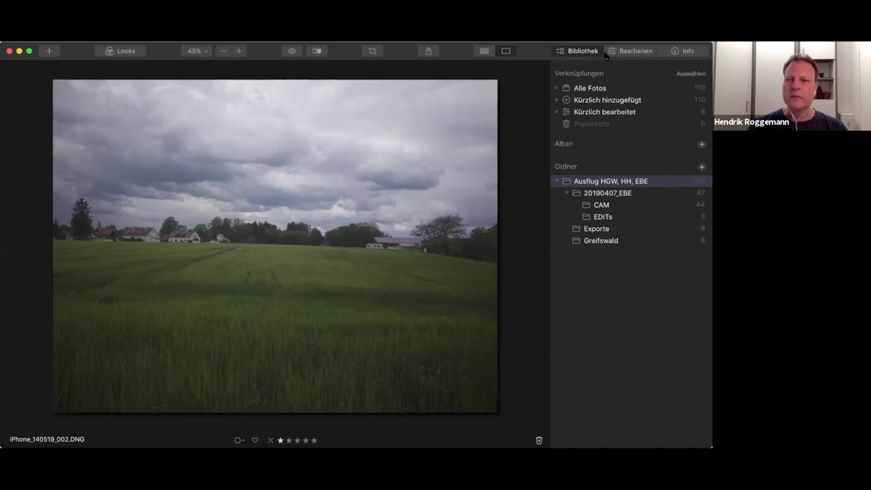
- Switch to the Bearbeiten tab to edit iPhone_140519_002.DNG
left_click(643, 52)
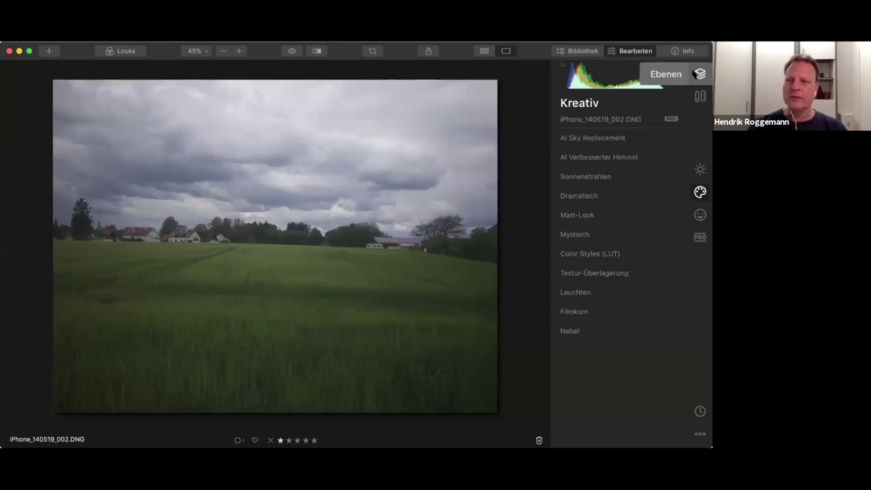
- Go from the Layers view to the Wesentliches tools, listing Helligkeit through Vignettierung
left_click(698, 74)
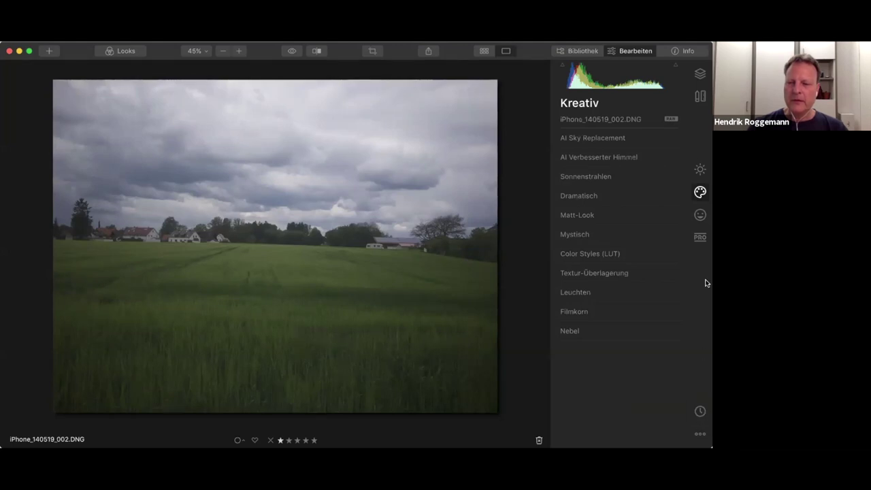
left_click(700, 170)
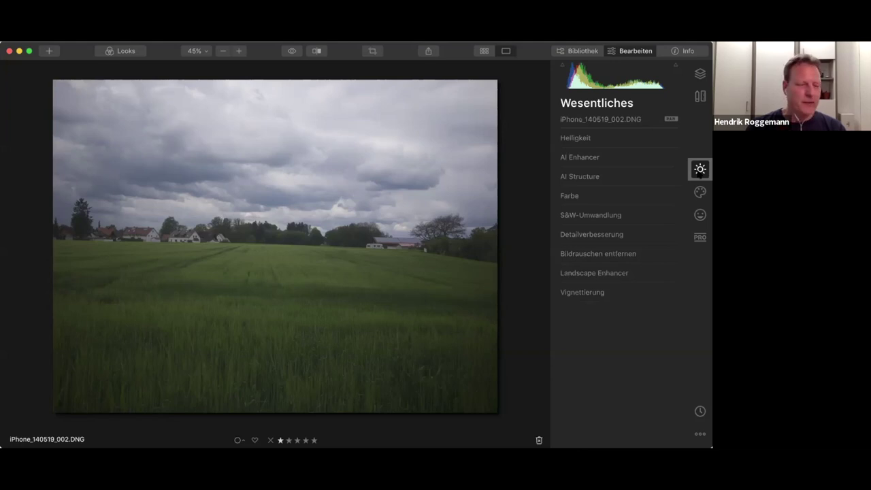
- In Helligkeit, set Temperatur to 4344, reset Färbung to 4, and expand the advanced settings
left_click(582, 139)
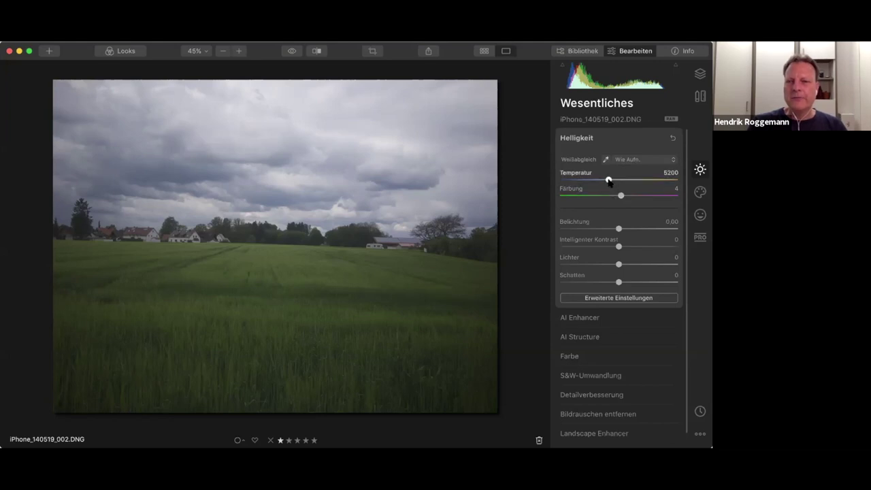
mouse_move(608, 180)
left_mouse_down()
mouse_move(629, 180)
mouse_move(600, 180)
left_mouse_up()
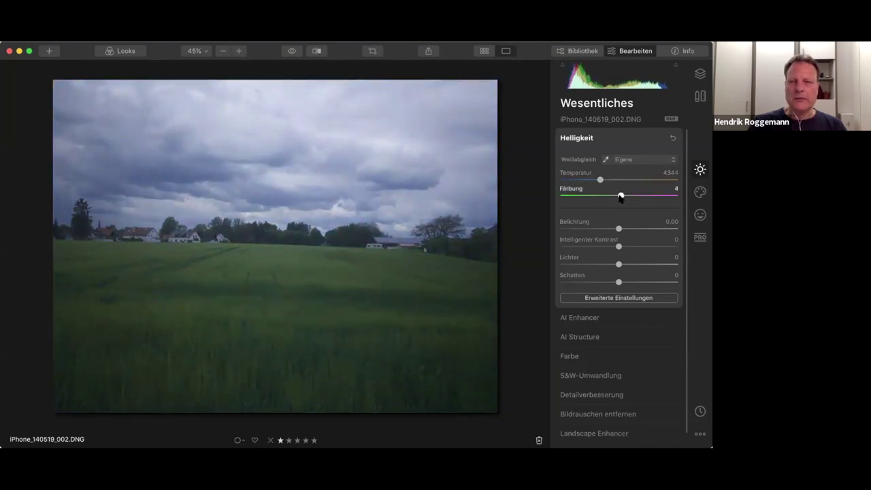
mouse_move(620, 197)
left_mouse_down()
mouse_move(598, 197)
mouse_move(646, 201)
left_mouse_up()
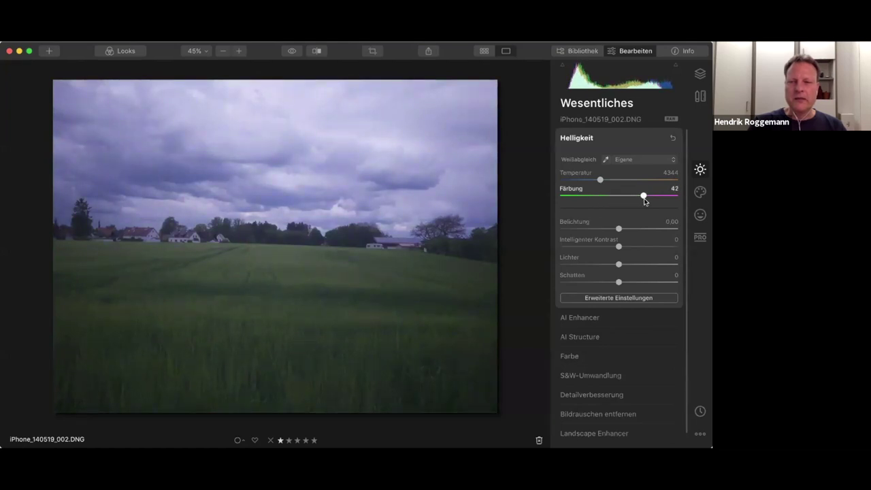
double_click(643, 197)
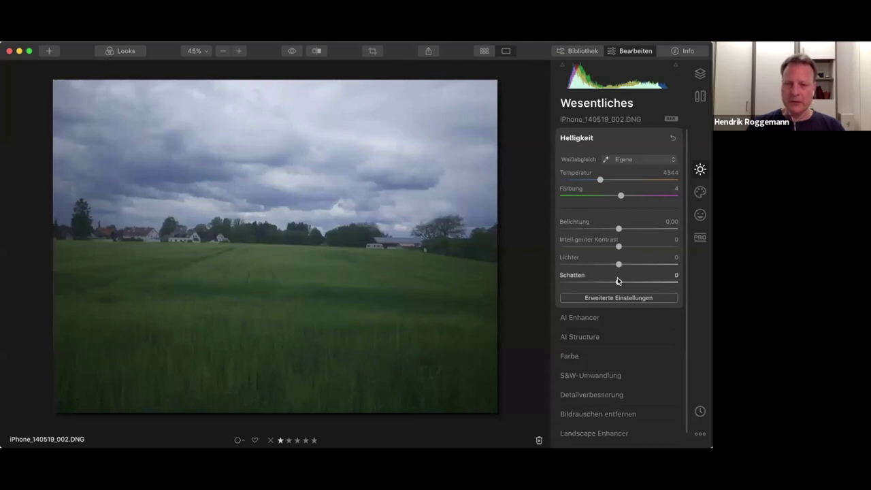
left_click(607, 302)
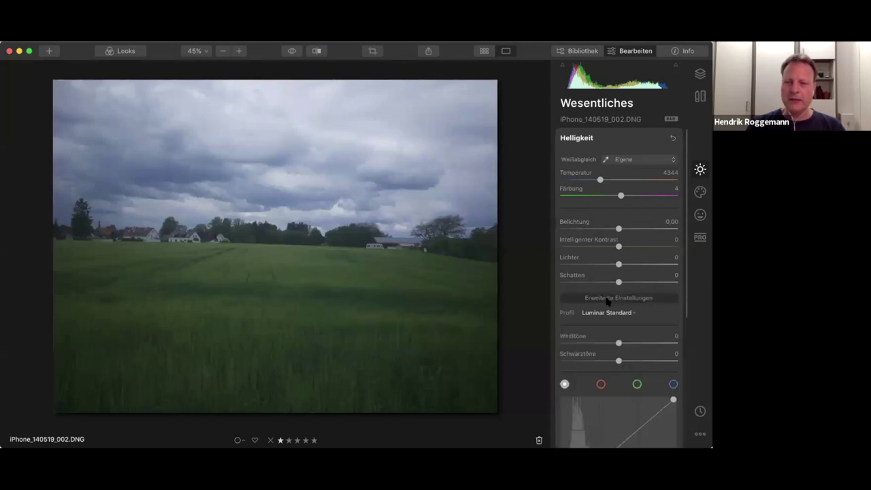
- Scroll the Wesentliches panel down until the full tone curve and the tools below are visible
scroll(607, 301, "down", 3)
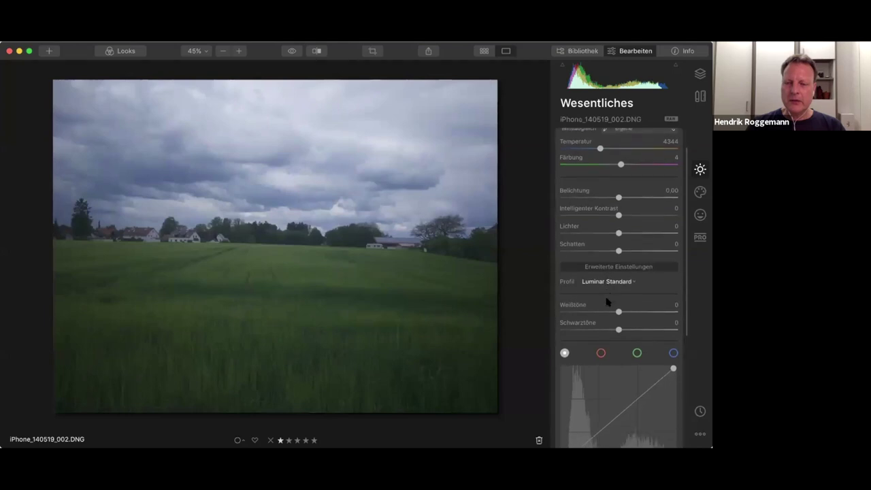
scroll(608, 294, "down", 1)
scroll(608, 294, "down", 1)
scroll(609, 294, "down", 1)
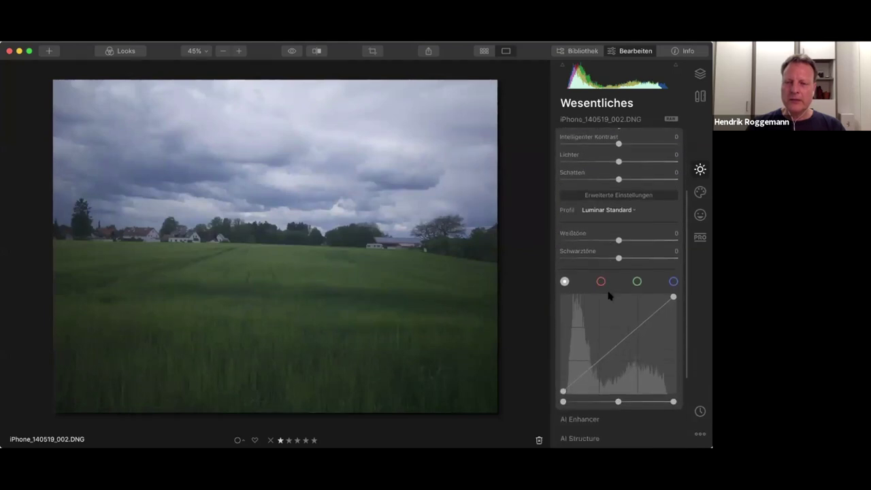
scroll(608, 294, "down", 1)
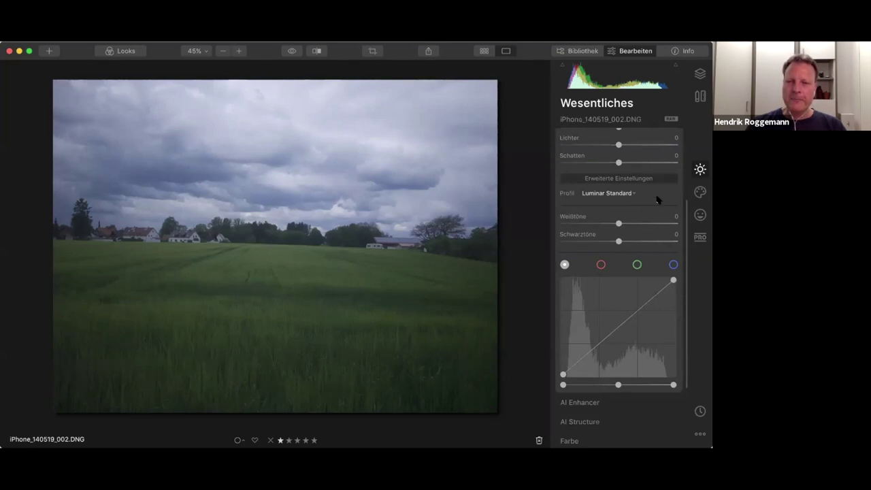
scroll(622, 269, "down", 2)
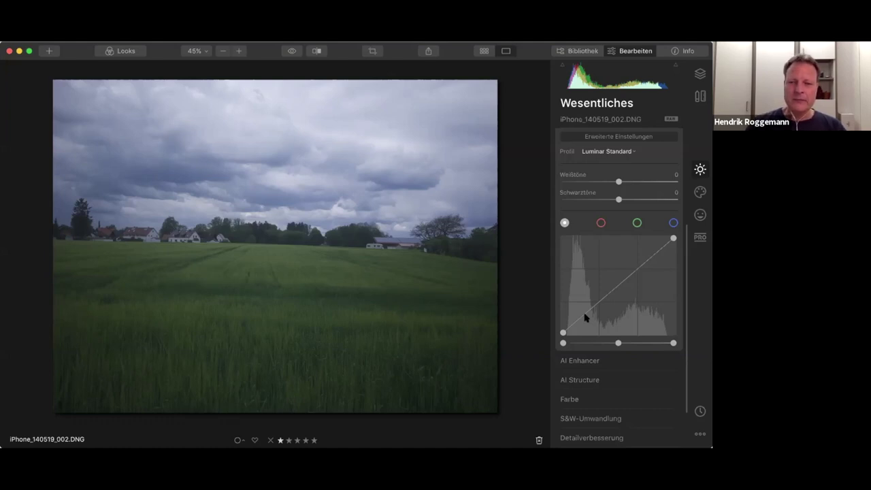
- Shape the tone curve by lifting the lower shadow point and raising an upper highlight point
left_click_drag(585, 316, 588, 315)
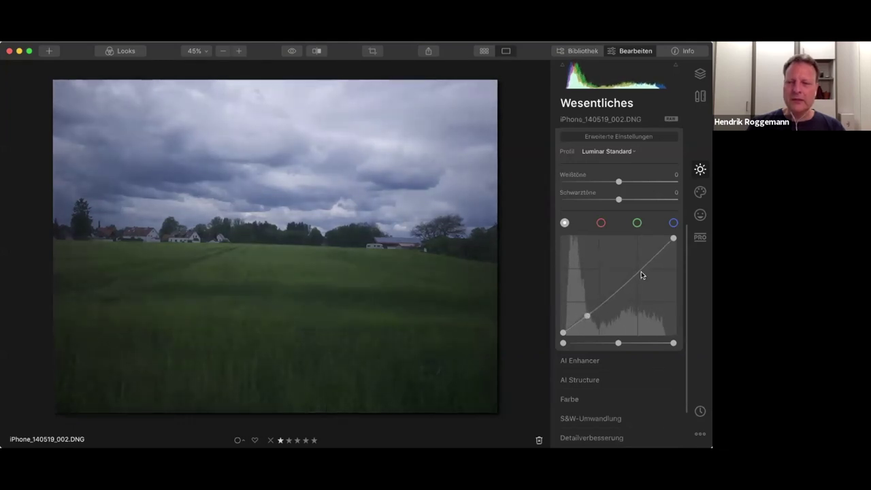
left_click_drag(640, 270, 638, 269)
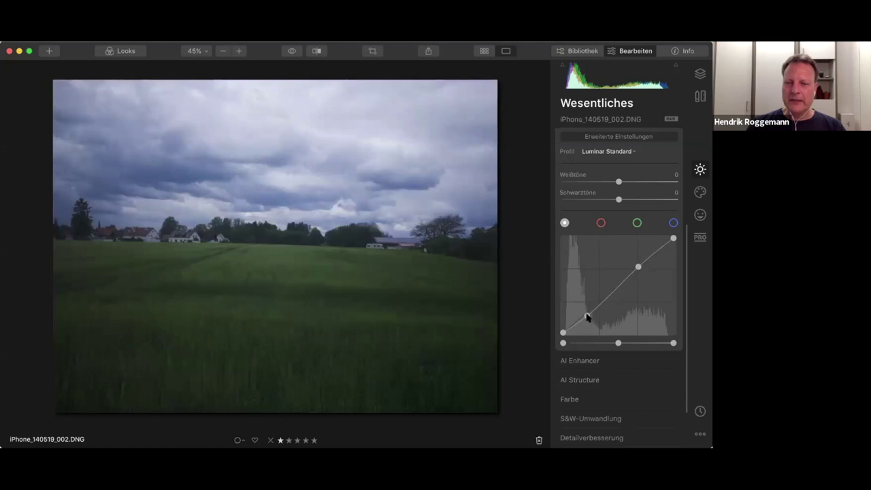
left_click_drag(587, 317, 583, 320)
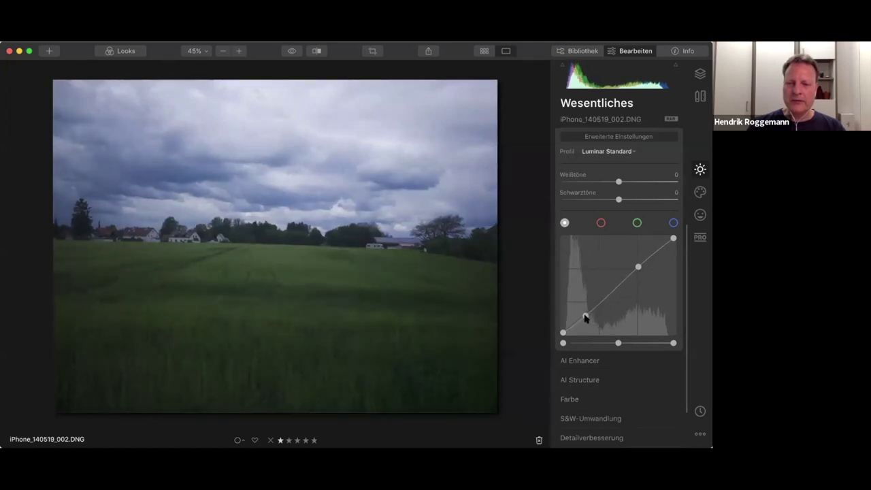
left_click_drag(584, 320, 585, 318)
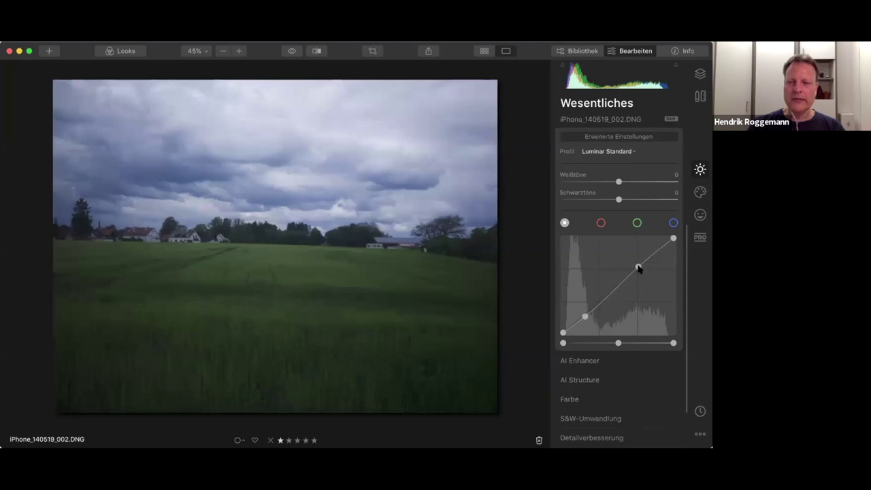
left_click_drag(638, 267, 643, 259)
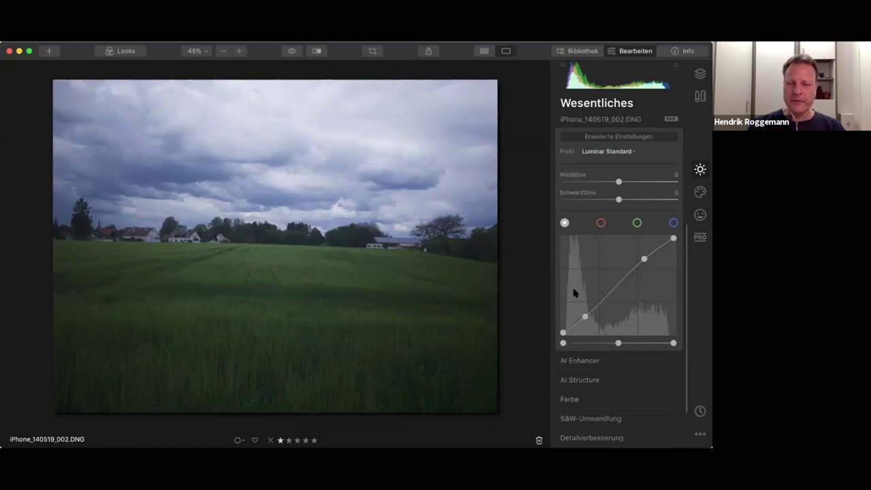
left_click_drag(585, 317, 586, 320)
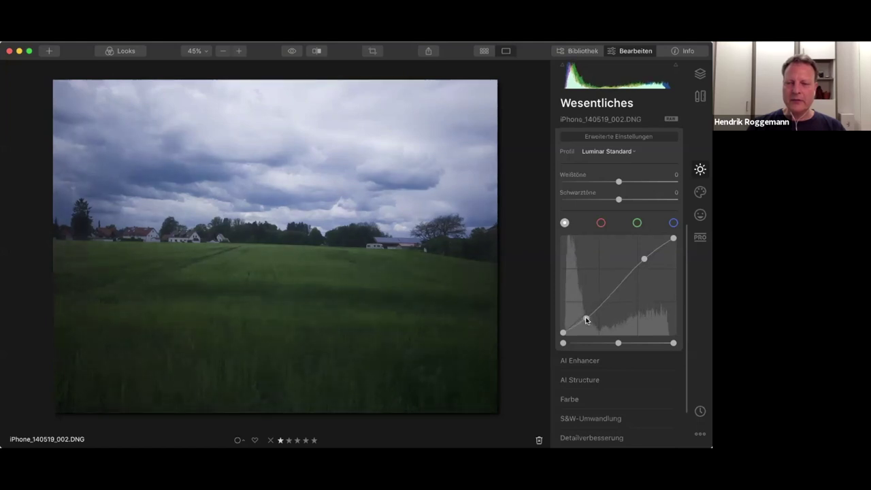
left_click_drag(587, 320, 585, 314)
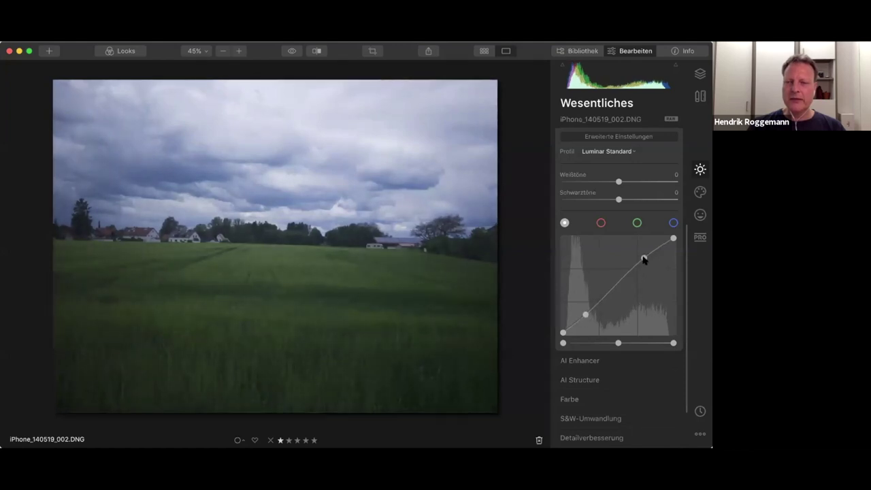
left_click_drag(643, 260, 644, 256)
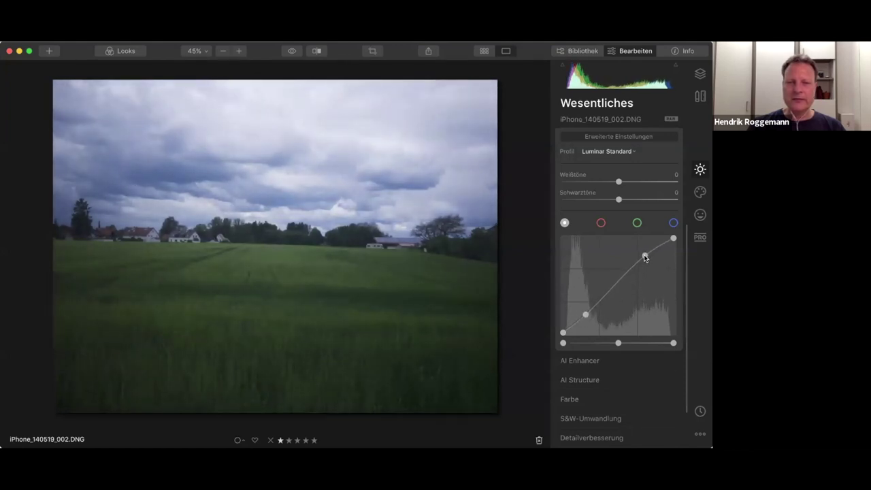
left_click_drag(644, 256, 647, 261)
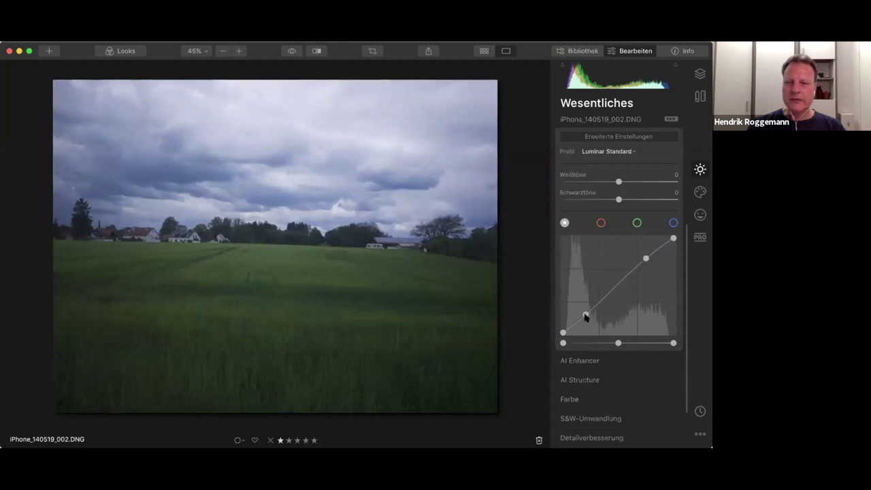
left_click_drag(586, 315, 586, 317)
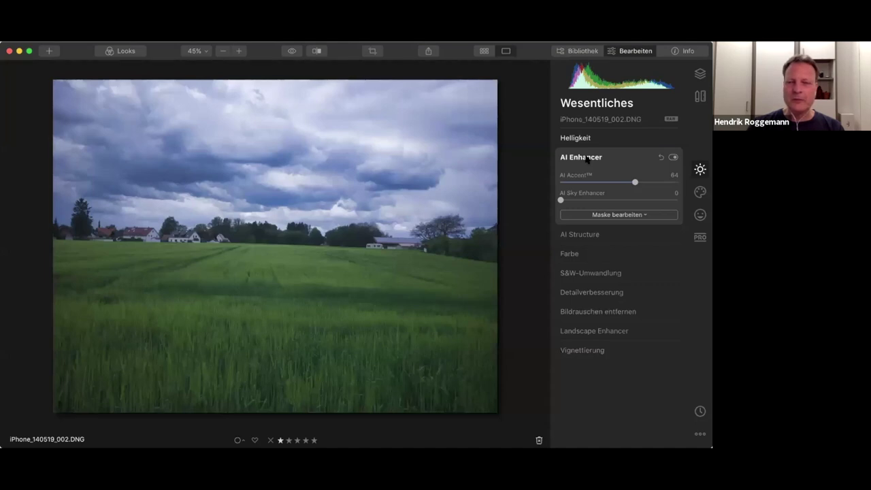
- Reset AI Accent to 0 for comparison, then set it to 79 in AI Enhancer
left_click_drag(634, 184, 560, 183)
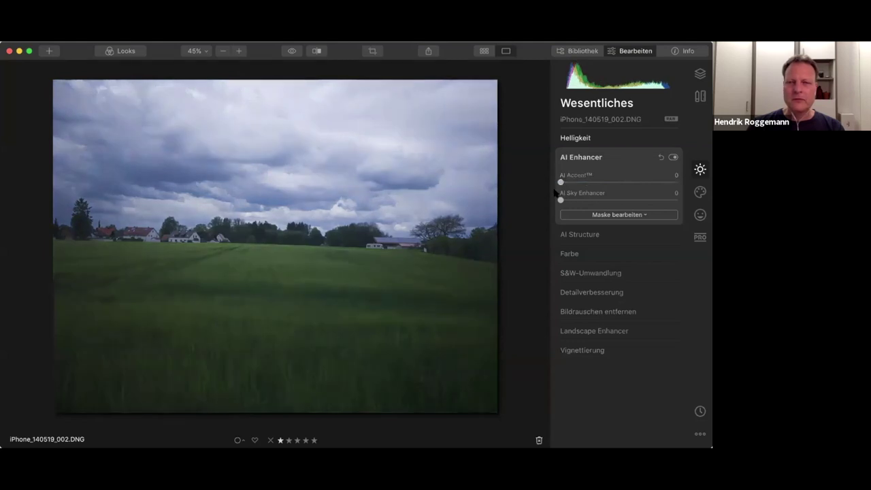
left_click(577, 138)
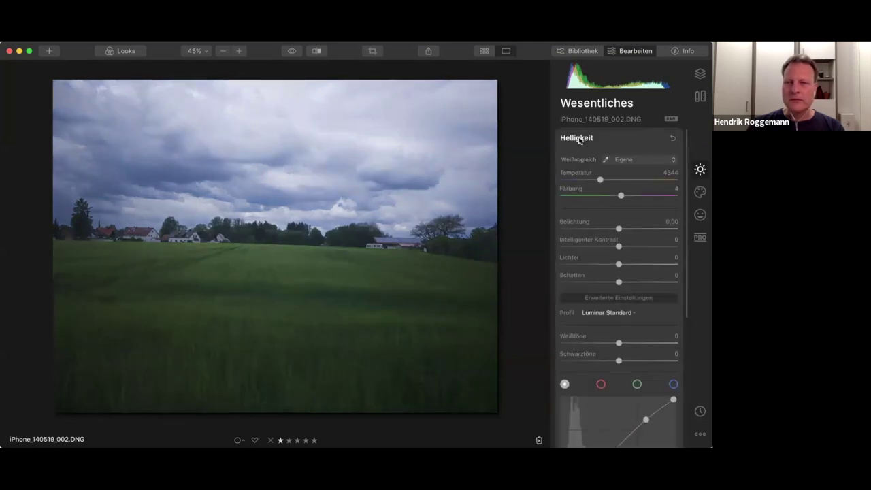
left_click(674, 138)
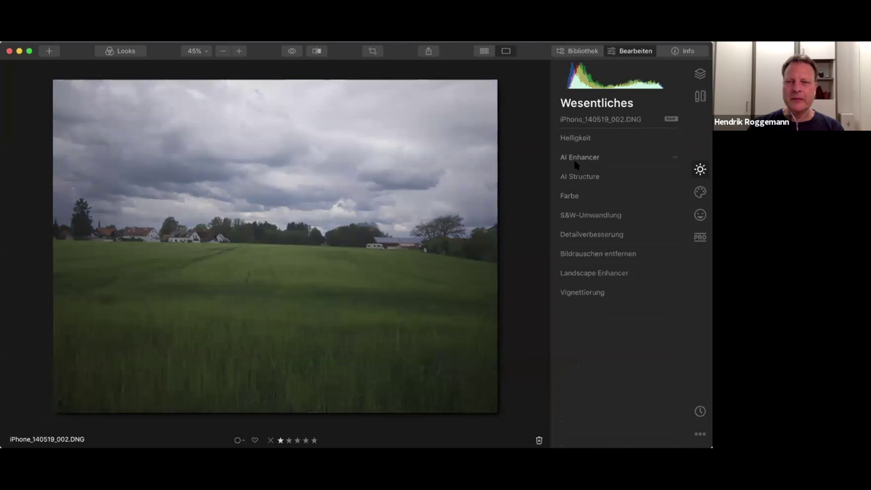
left_click(576, 162)
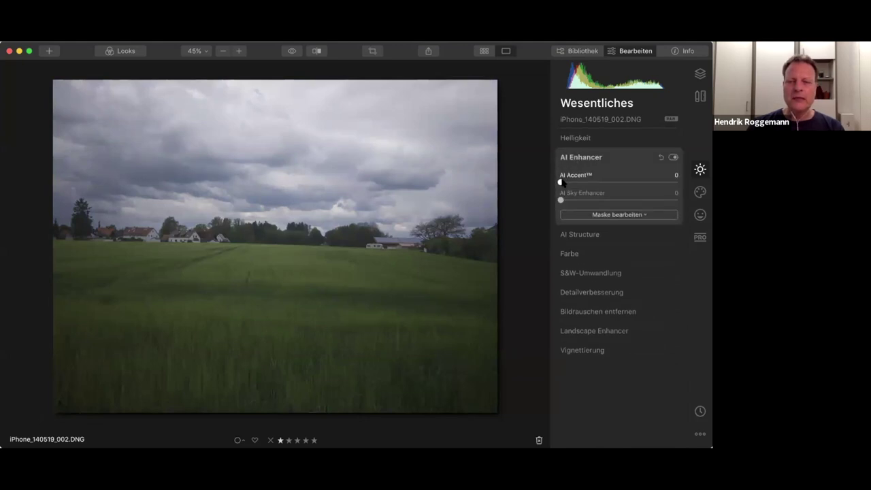
left_click_drag(561, 183, 656, 185)
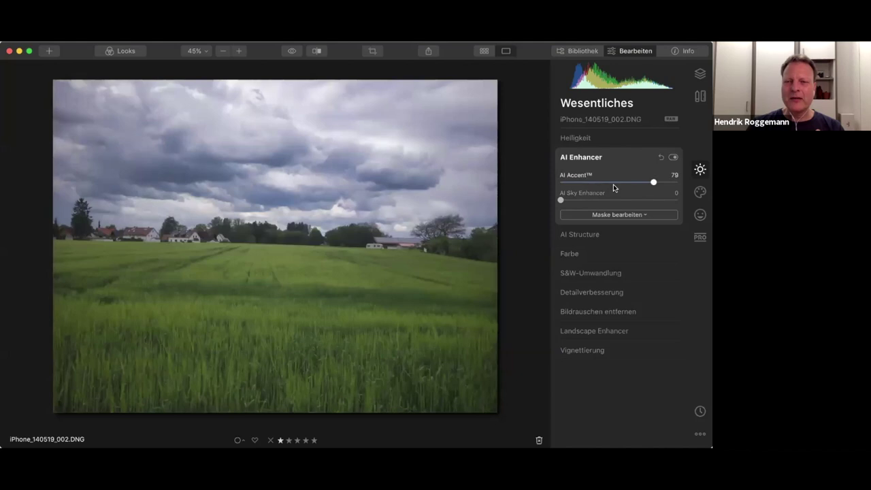
mouse_move(653, 182)
left_mouse_down()
mouse_move(609, 183)
mouse_move(651, 183)
left_mouse_up()
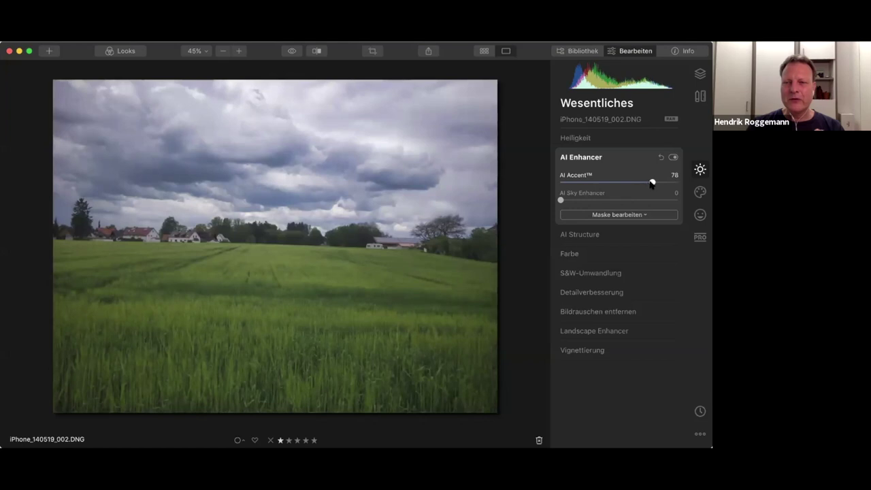
left_click_drag(651, 183, 654, 183)
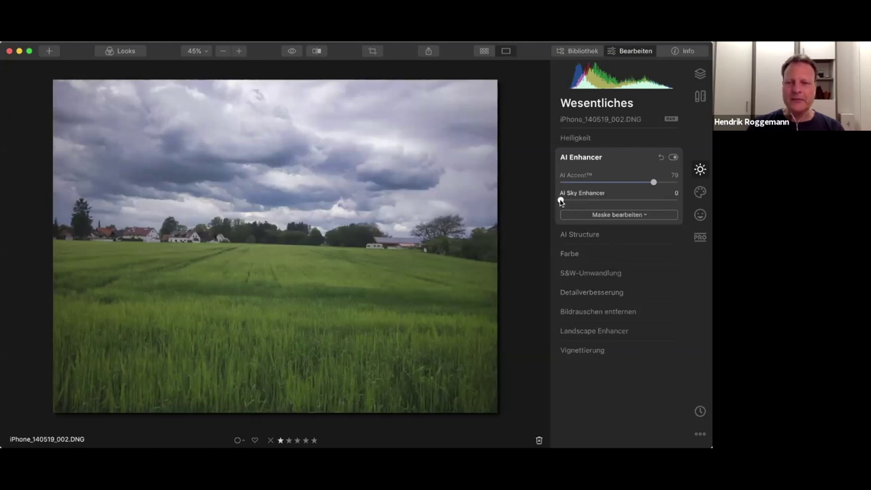
- Set AI Sky Enhancer to 31 for a more dramatic sky
left_click_drag(561, 200, 629, 202)
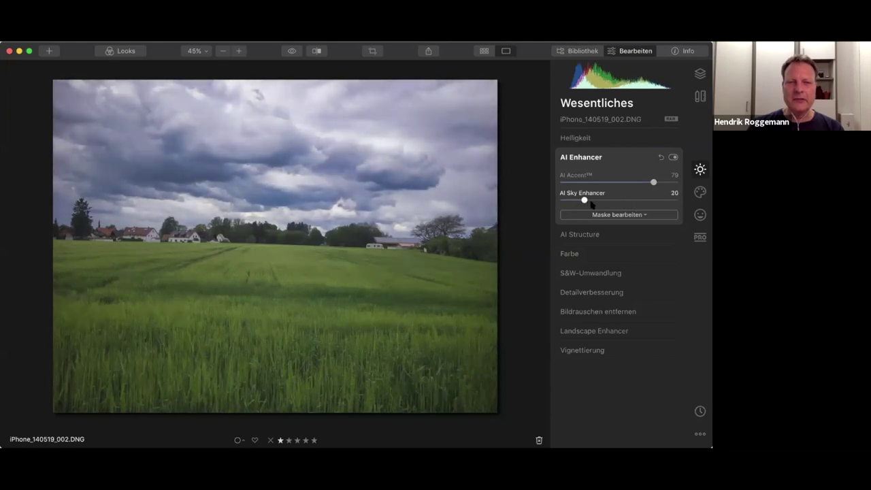
mouse_move(604, 200)
left_mouse_down()
mouse_move(617, 200)
mouse_move(598, 204)
left_mouse_up()
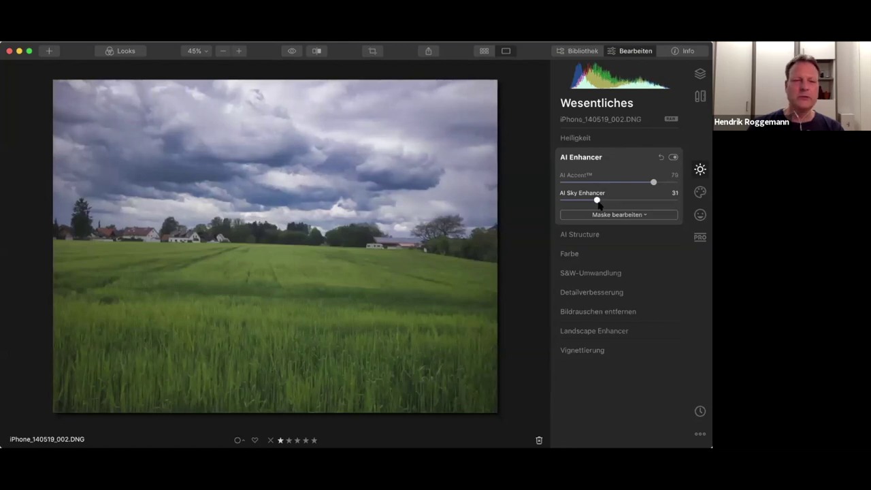
left_click(587, 235)
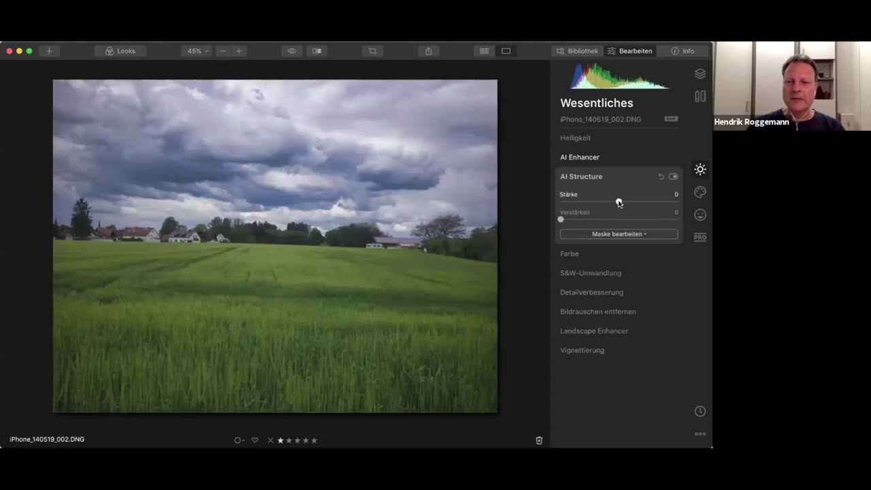
- Set the AI Structure Stärke to a subtle 10 and collapse the section
left_click_drag(618, 202, 625, 203)
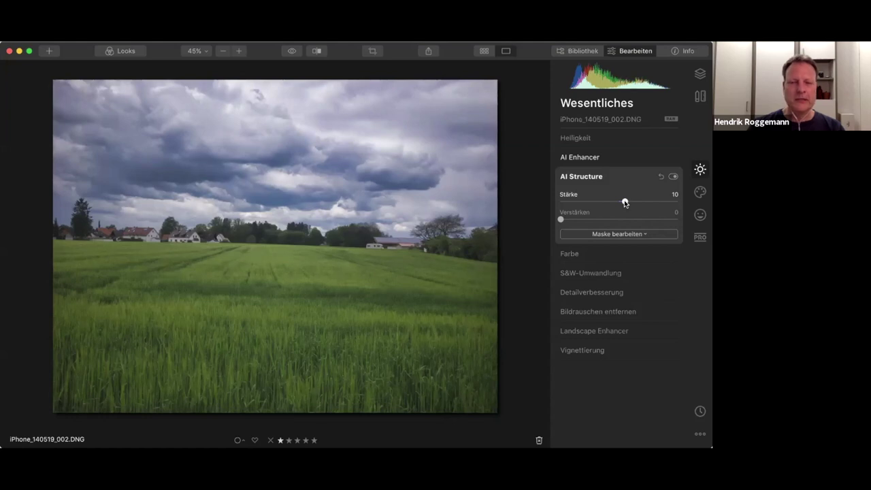
left_click_drag(625, 203, 674, 204)
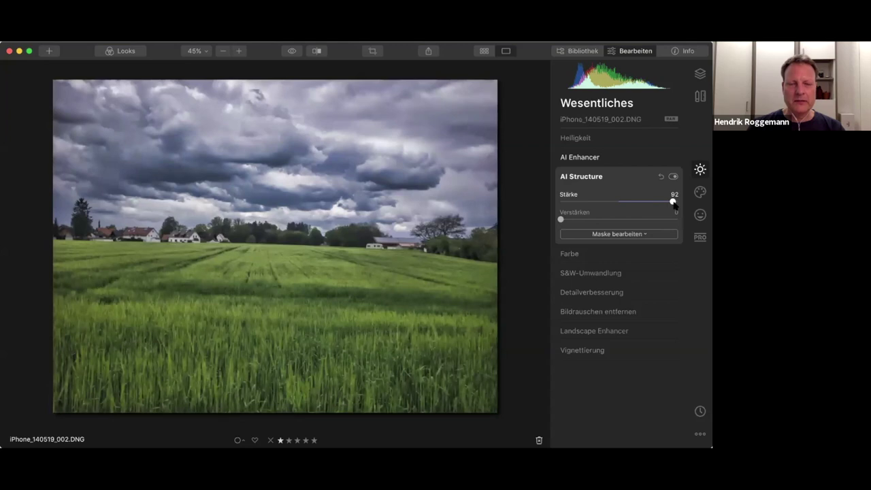
left_click_drag(673, 202, 625, 202)
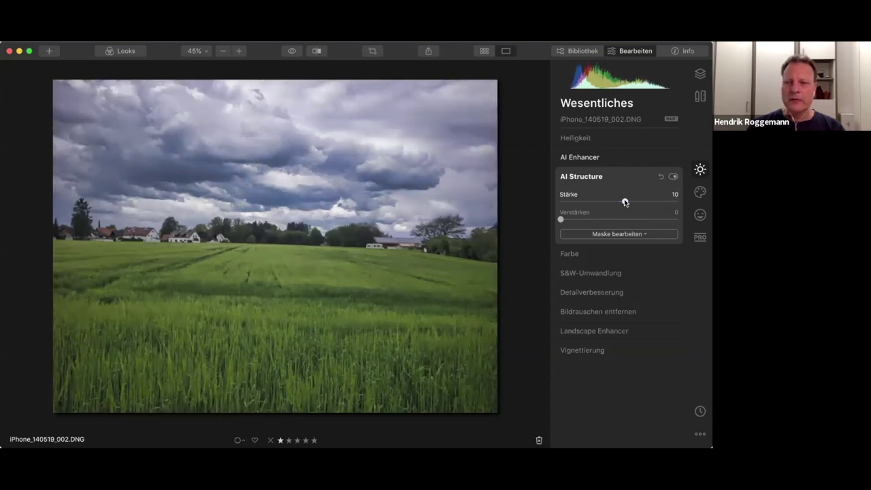
left_click(579, 178)
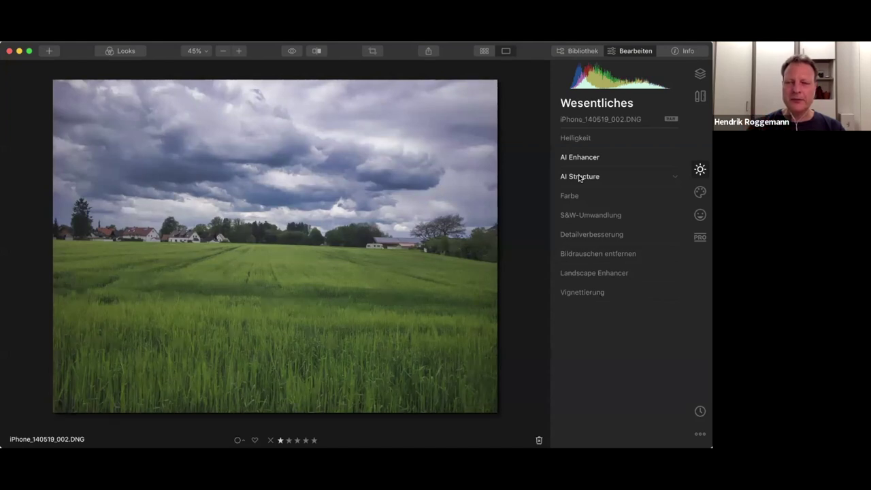
left_click(617, 236)
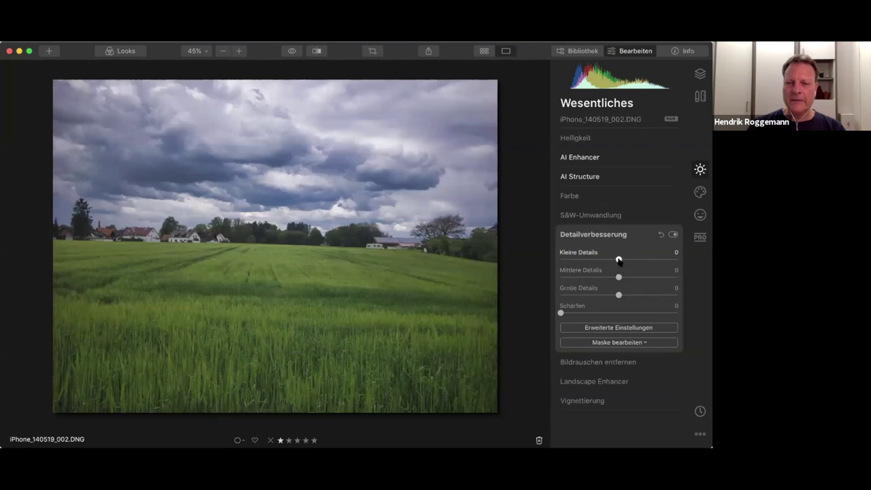
- Set Kleine Details 6, Mittlere Details 10 and Große Details 9, checking at 100% zoom
left_click_drag(619, 260, 621, 262)
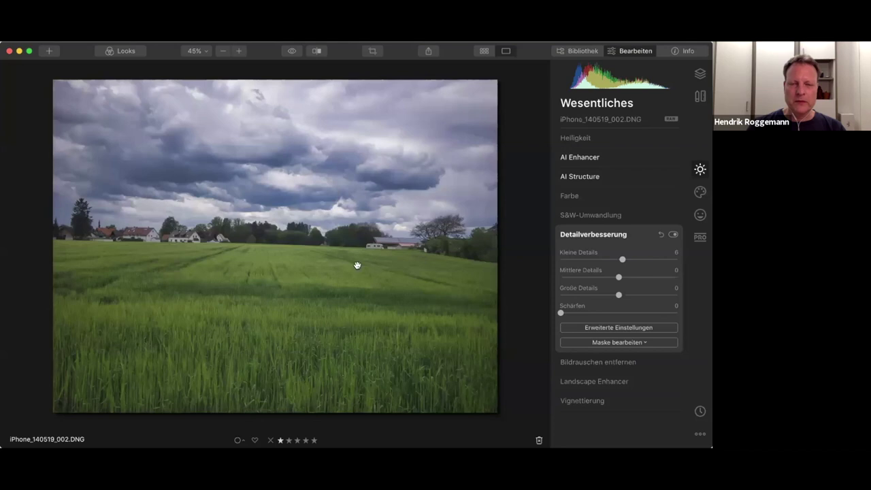
left_click(356, 264)
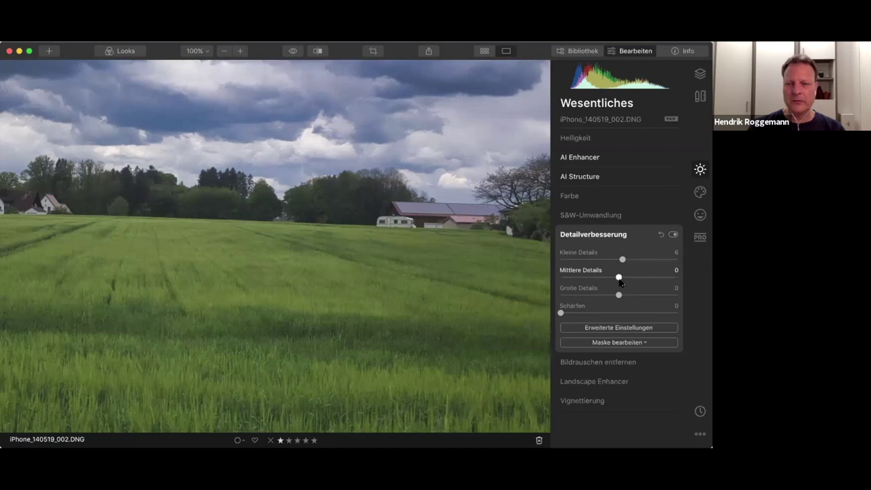
left_click_drag(618, 277, 625, 279)
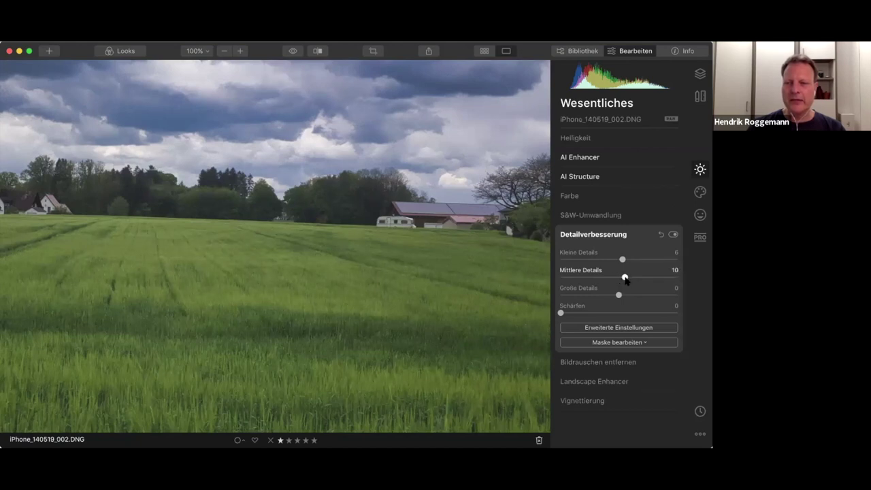
left_click_drag(618, 296, 625, 297)
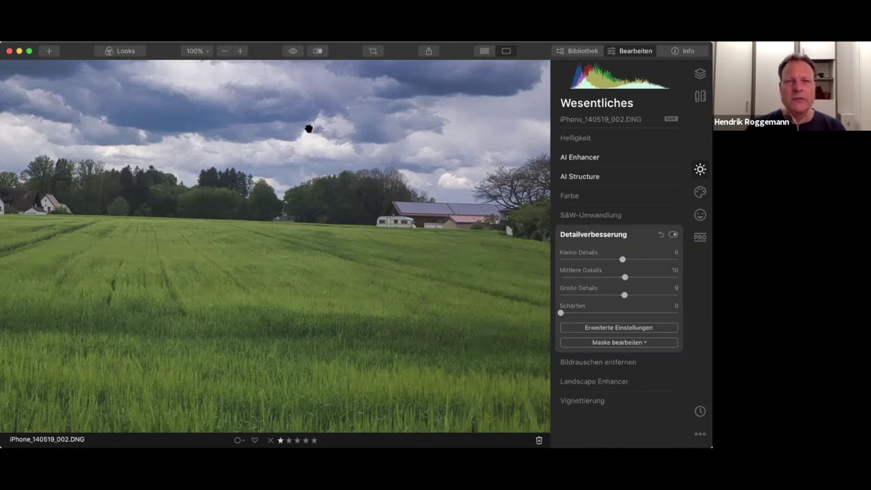
left_click_drag(445, 132, 440, 188)
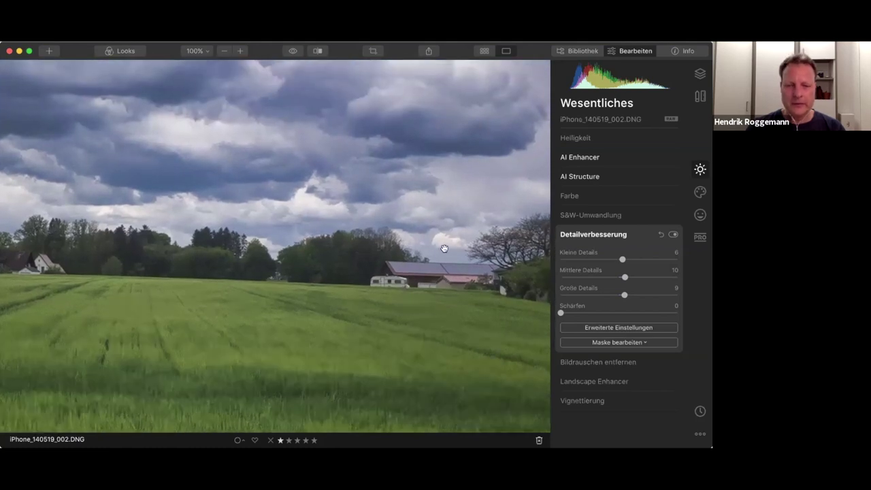
left_click(588, 235)
- Set Luminanz entrauschen to 14, compare against the original, then fit the photo to the window
left_click(584, 256)
left_click_drag(561, 279, 579, 279)
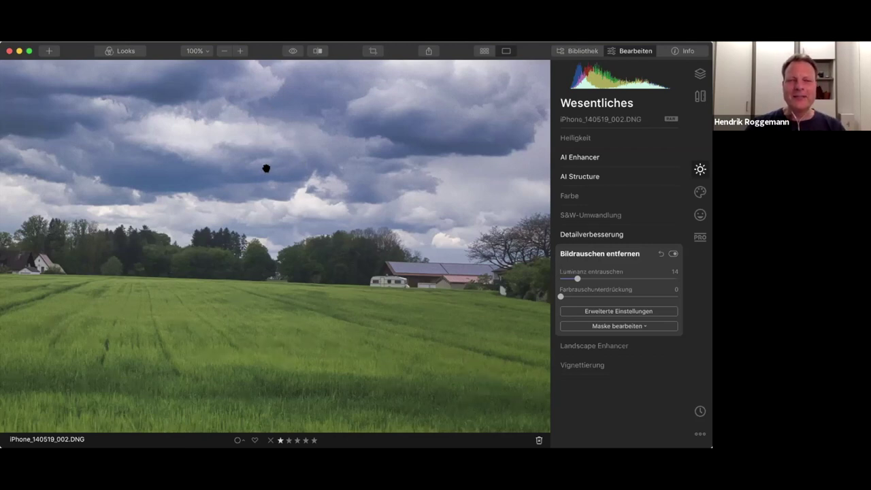
left_click(294, 52)
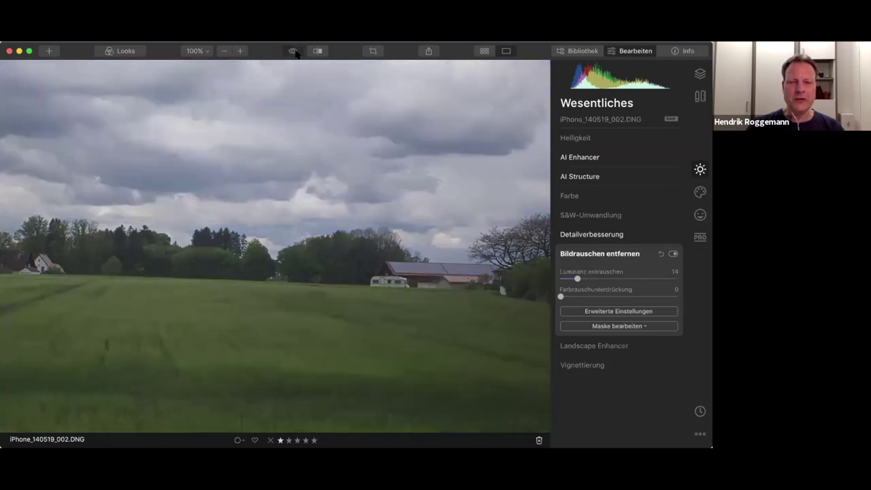
left_click(294, 51)
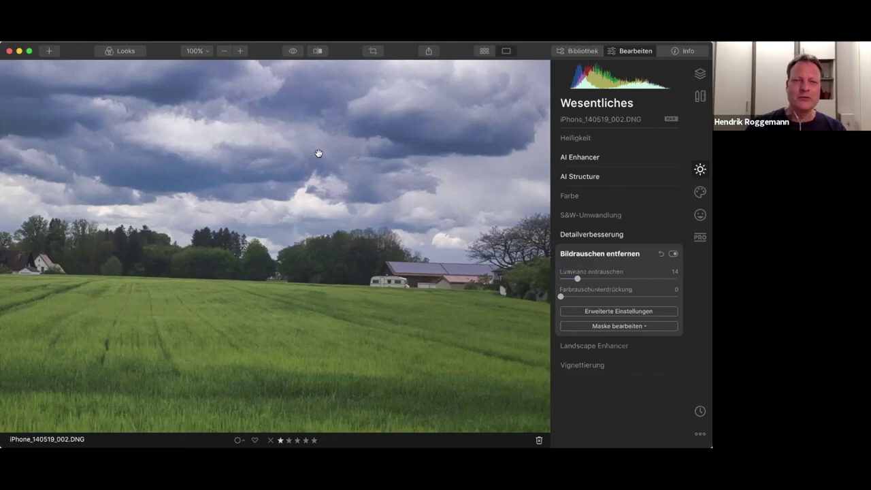
left_click(287, 204)
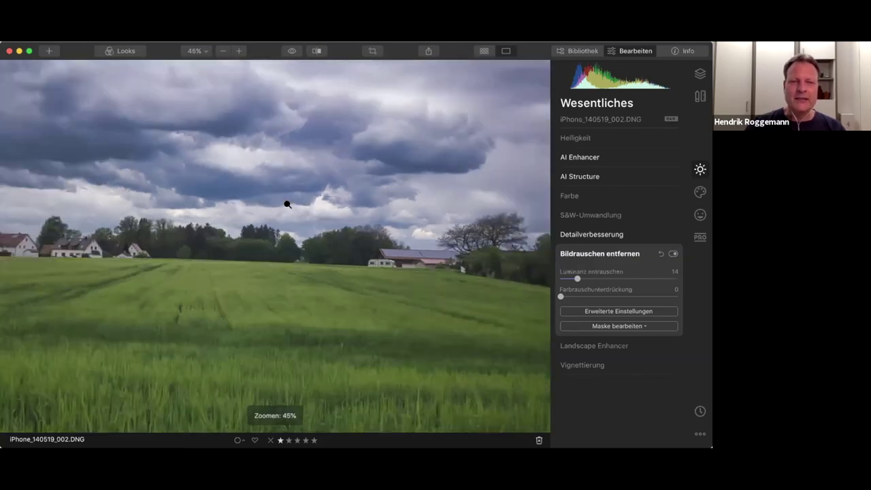
left_click(316, 51)
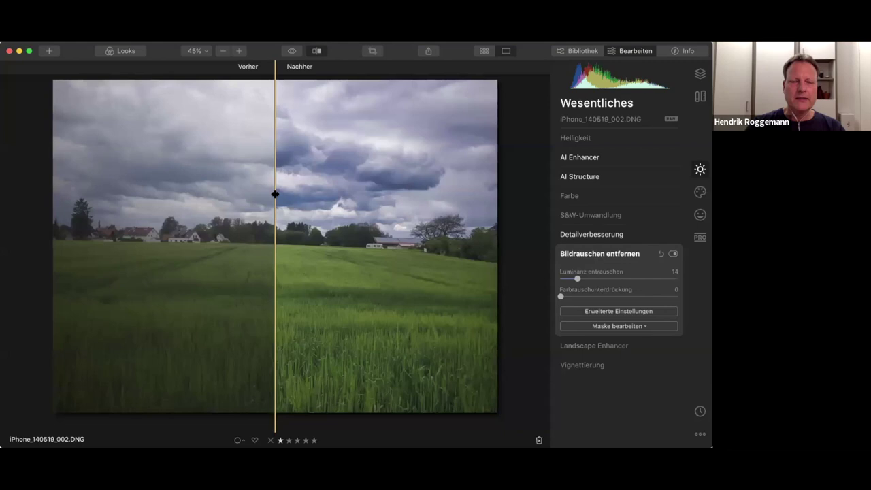
mouse_move(275, 195)
left_mouse_down()
mouse_move(74, 200)
mouse_move(381, 204)
mouse_move(467, 226)
mouse_move(91, 258)
mouse_move(448, 248)
mouse_move(130, 245)
mouse_move(412, 233)
mouse_move(202, 244)
mouse_move(284, 250)
left_mouse_up()
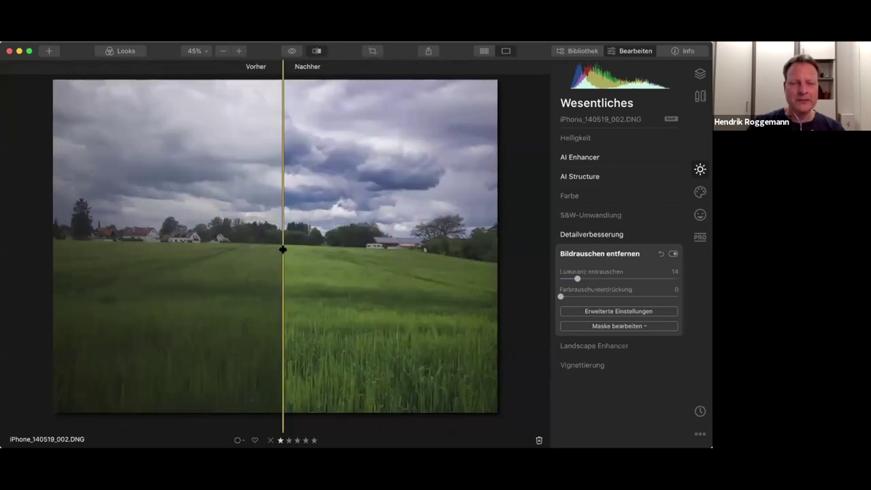
mouse_move(283, 249)
left_mouse_down()
mouse_move(408, 245)
mouse_move(242, 249)
mouse_move(370, 222)
mouse_move(252, 240)
mouse_move(278, 240)
left_mouse_up()
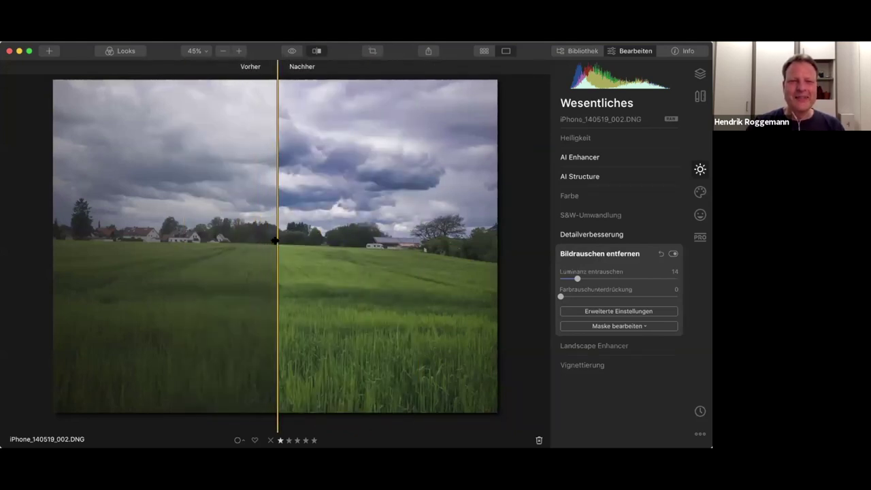
left_click_drag(278, 86, 102, 125)
double_click(103, 125)
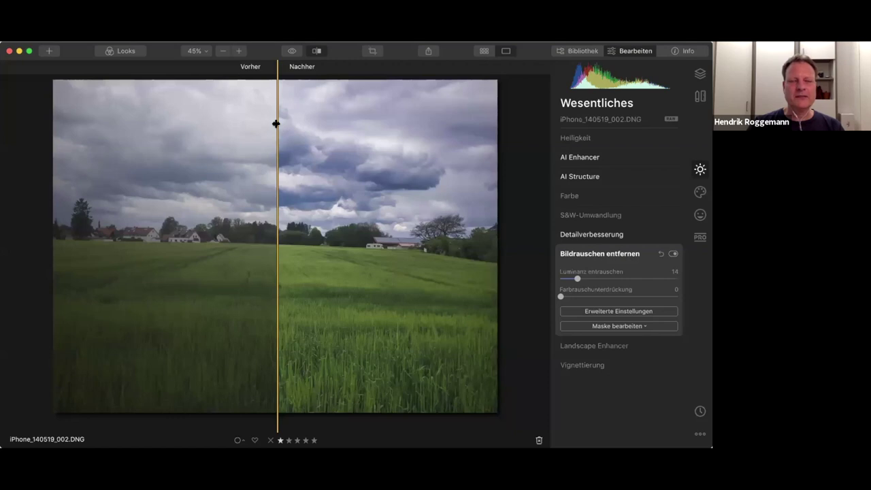
left_click(316, 51)
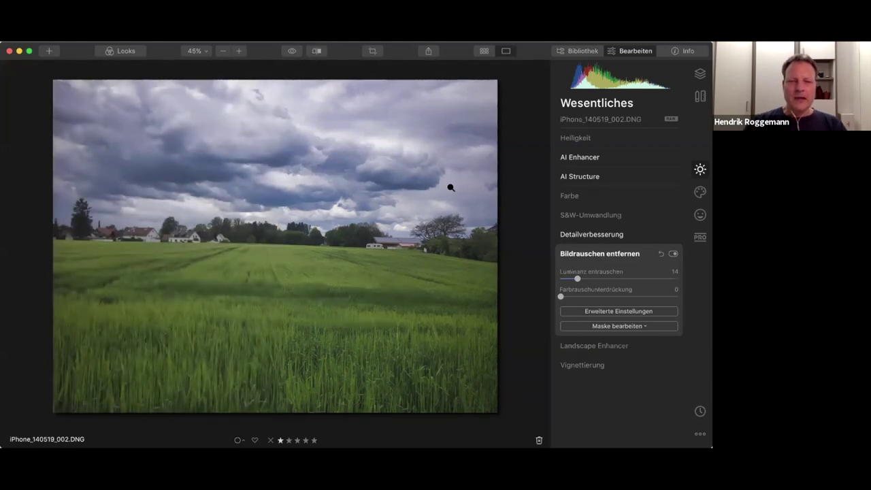
left_click(605, 256)
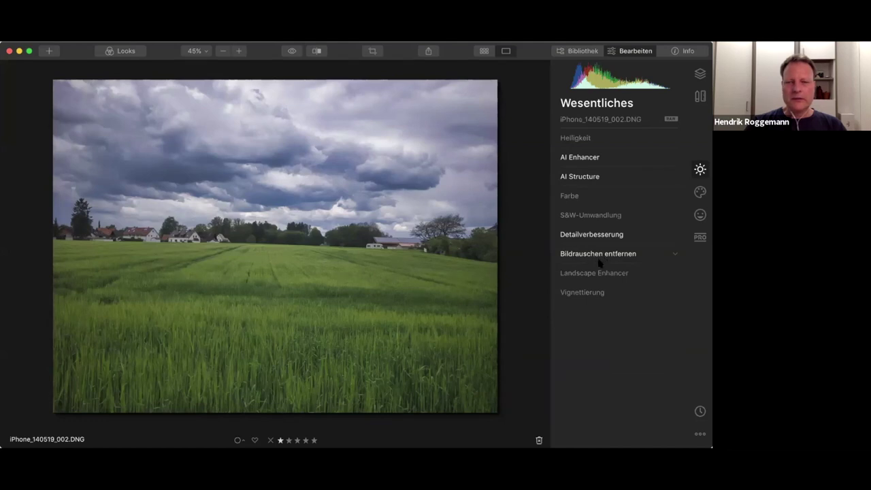
- In Landscape Enhancer, try and reset Dunst entfernen and Goldene Stunde, then set Grünverbesserung to 39
left_click(585, 276)
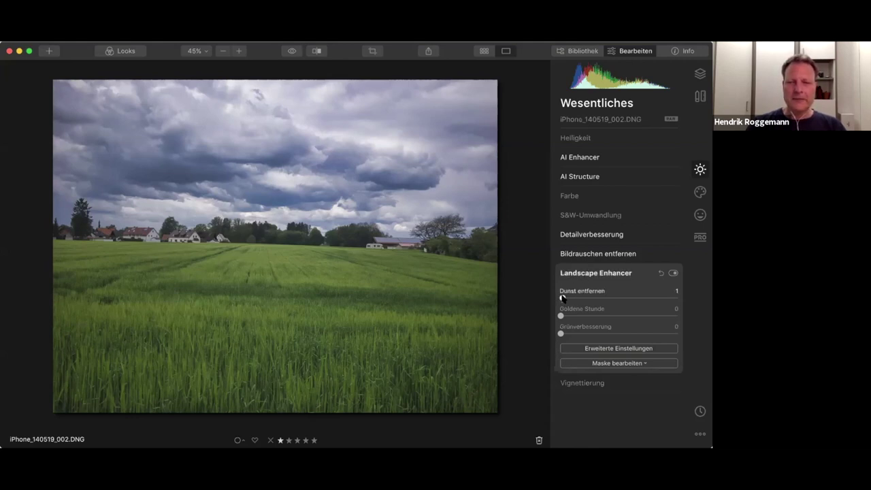
left_click_drag(561, 298, 603, 298)
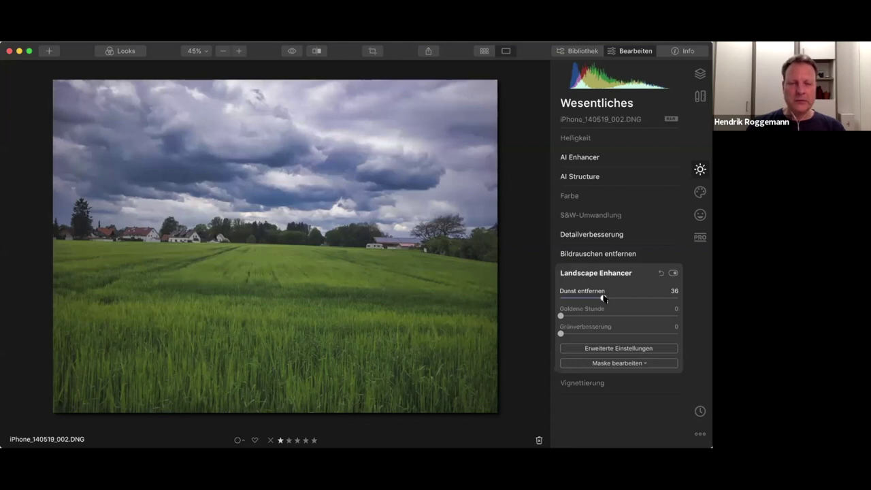
left_click_drag(603, 297, 560, 297)
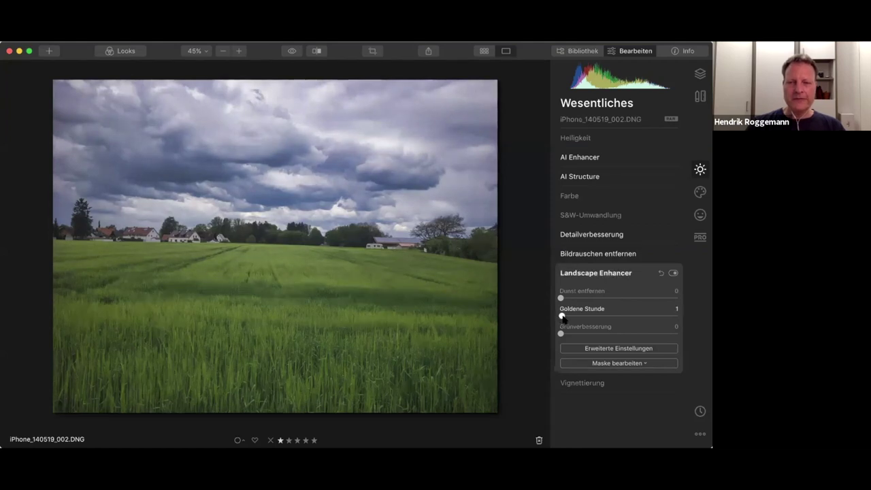
left_click_drag(561, 317, 622, 318)
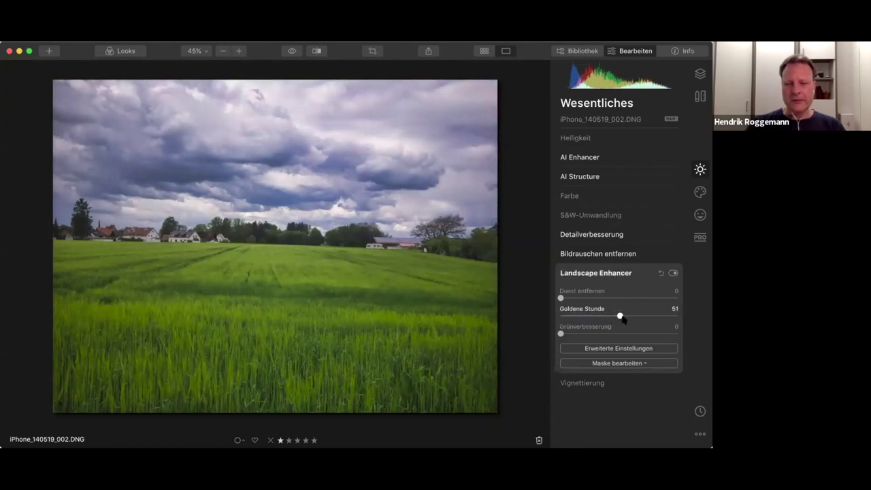
left_click_drag(620, 319, 562, 315)
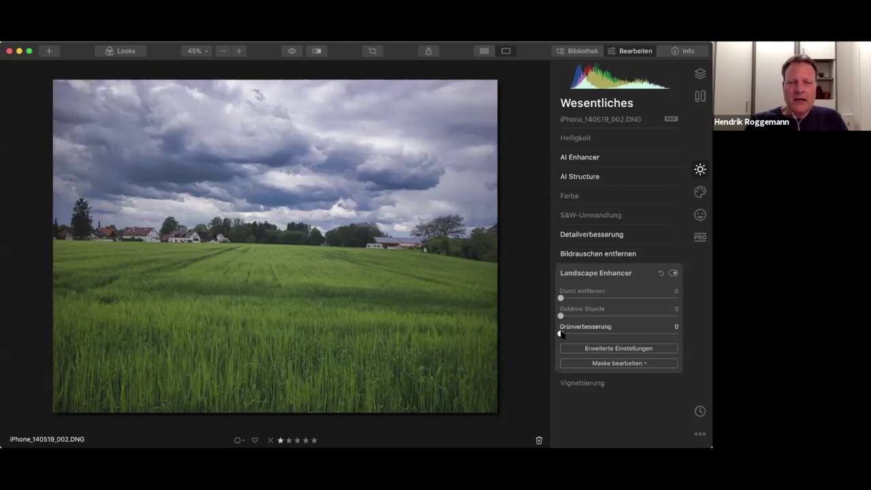
mouse_move(561, 333)
left_mouse_down()
mouse_move(647, 333)
mouse_move(572, 334)
mouse_move(605, 333)
left_mouse_up()
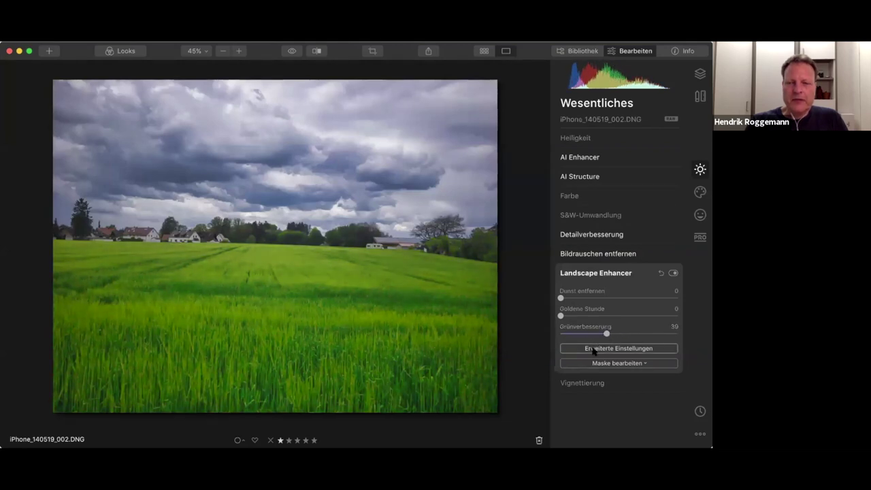
- Set Laubfarbe to -100, reset Grünverbesserung to 0 after trying 85, and collapse Landscape Enhancer
left_click(592, 349)
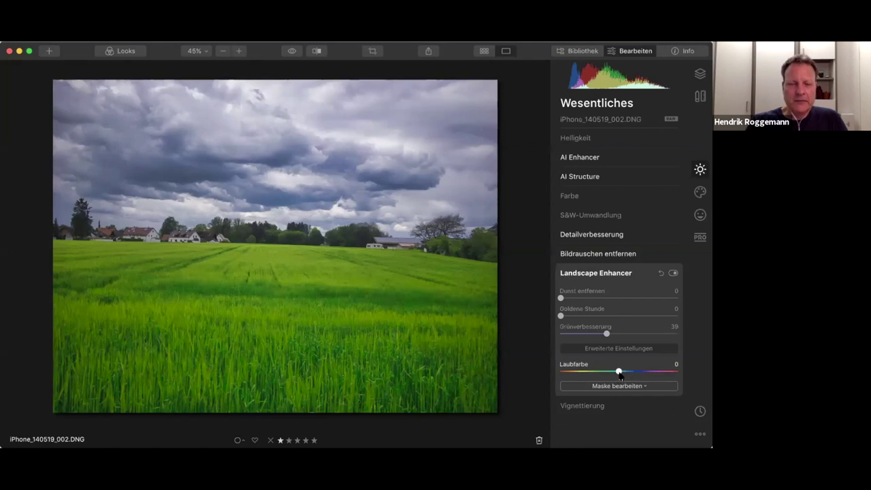
left_click_drag(619, 375, 551, 373)
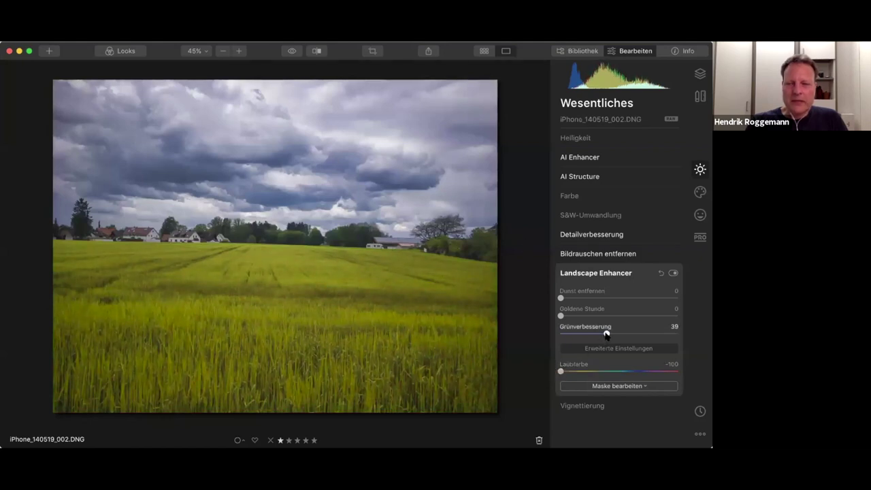
left_click_drag(606, 334, 662, 338)
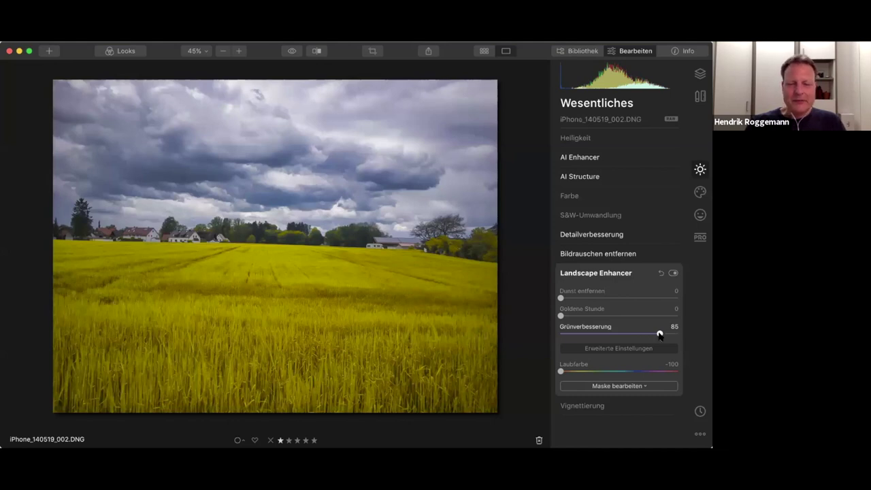
double_click(659, 335)
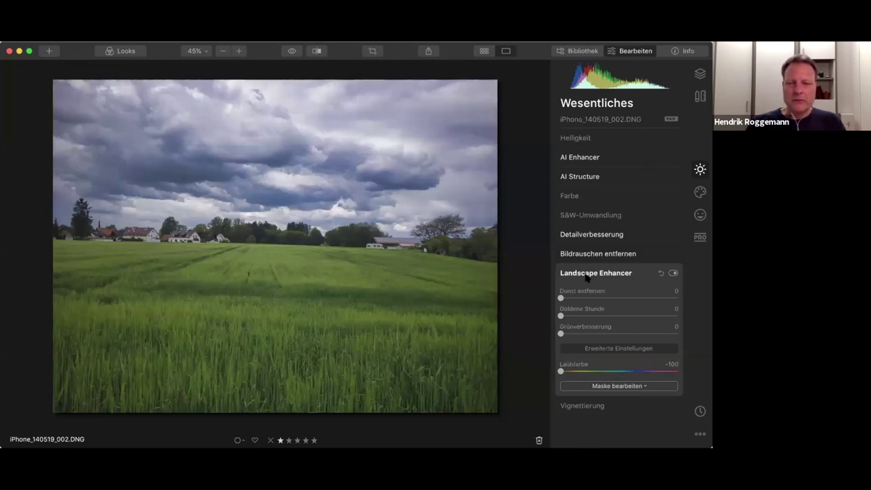
left_click(587, 274)
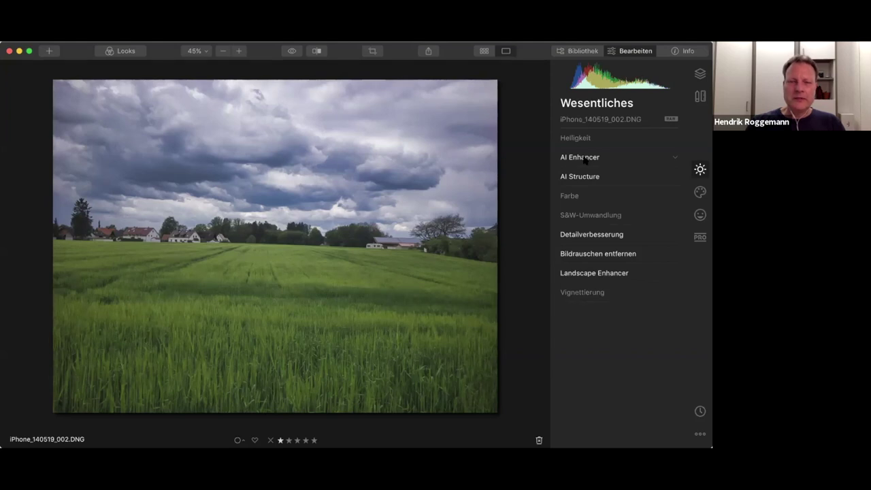
- Toggle the original view on and off to compare the edited field photo
left_click(292, 51)
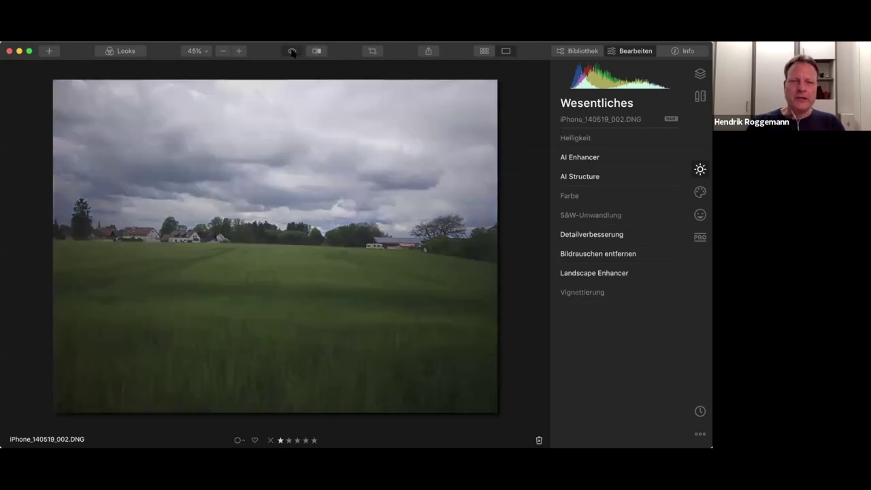
left_click(292, 51)
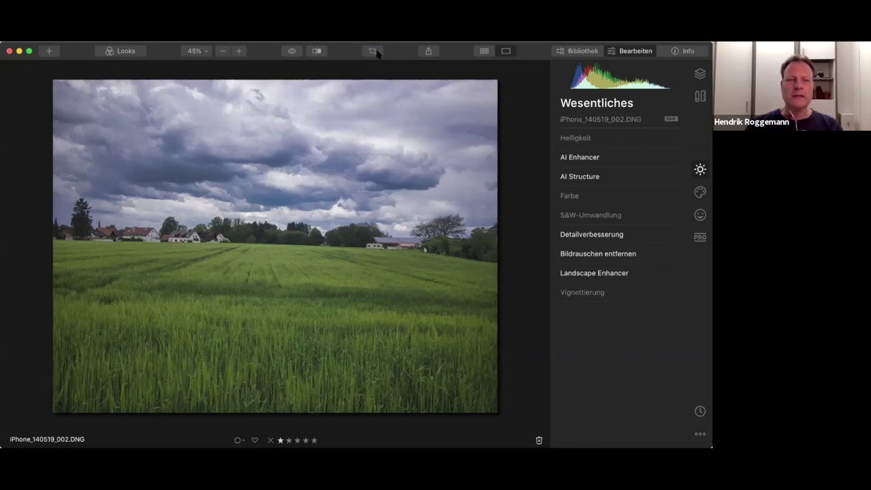
left_click(377, 51)
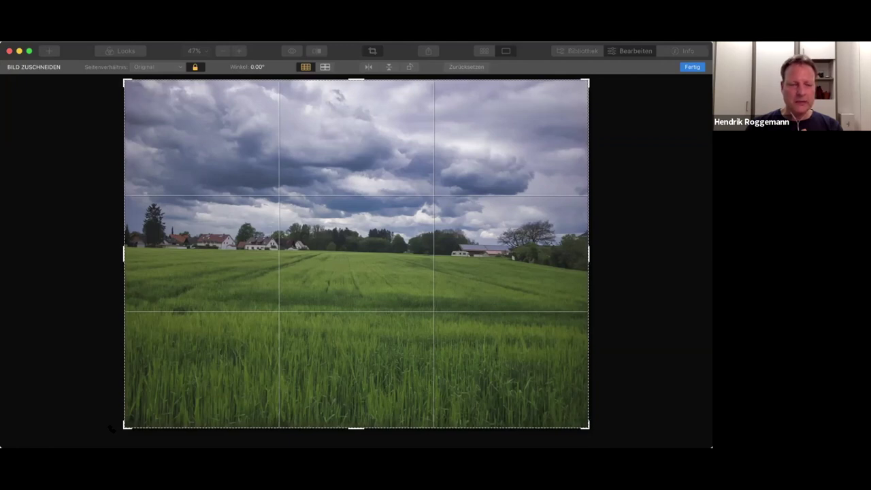
- Rotate the photo to -1.35°, trim the bottom-left crop corner, and apply with Fertig
left_click_drag(110, 429, 128, 436)
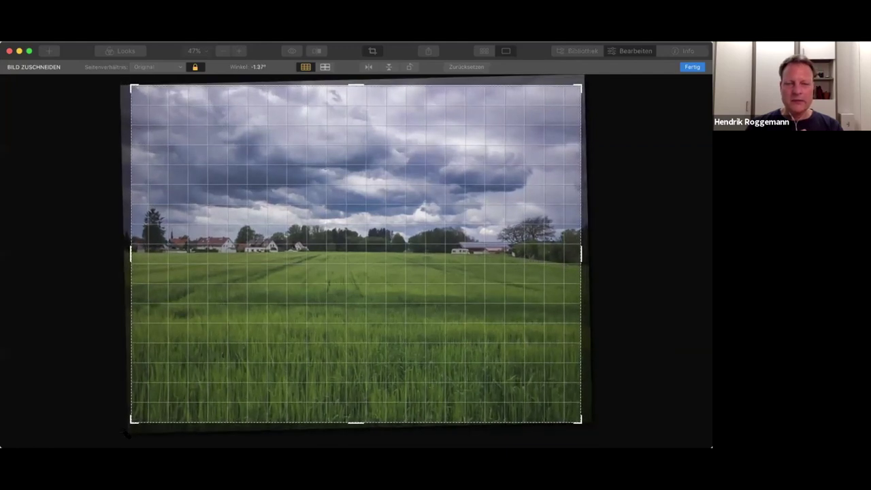
left_click_drag(128, 436, 127, 436)
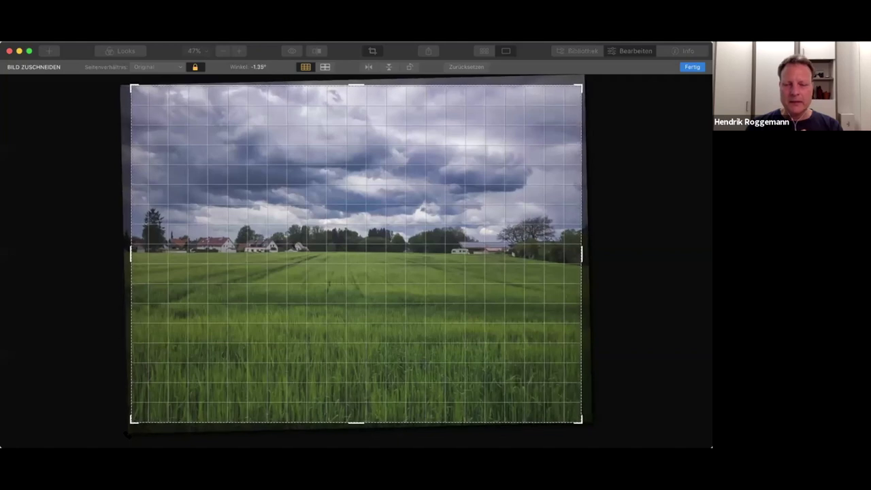
left_click_drag(128, 435, 127, 434)
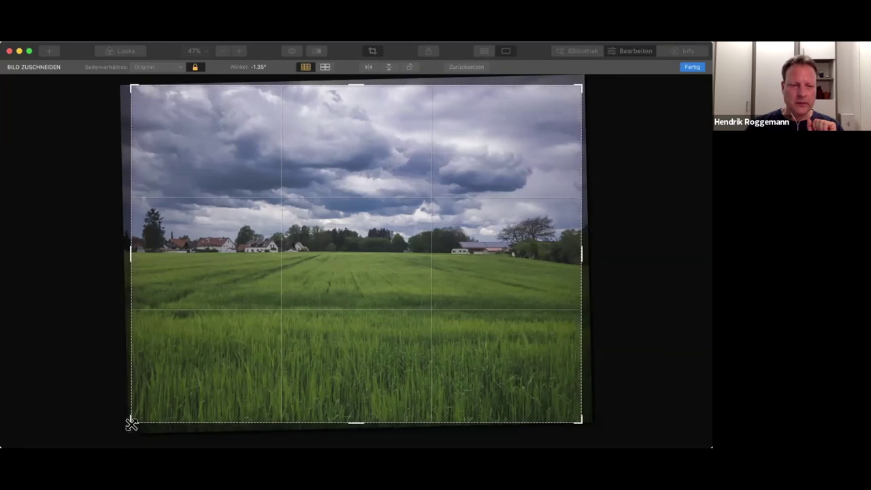
mouse_move(130, 420)
left_mouse_down()
mouse_move(161, 386)
mouse_move(96, 415)
left_mouse_up()
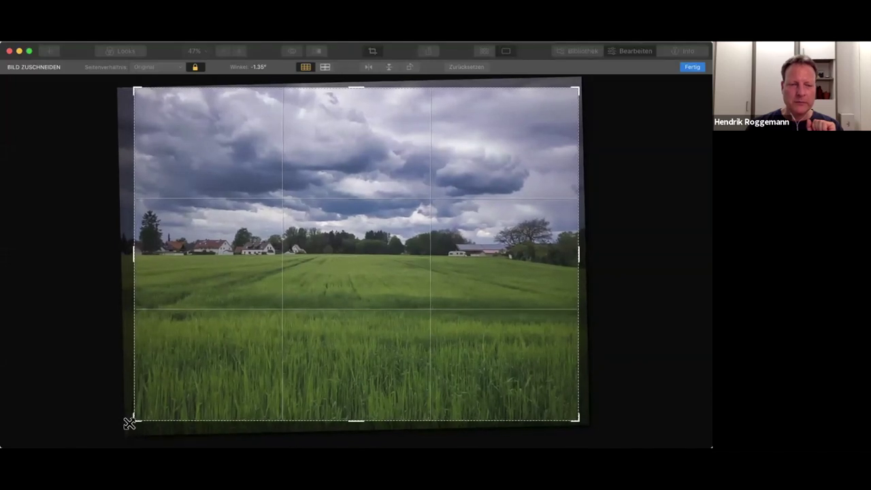
left_click_drag(132, 417, 121, 428)
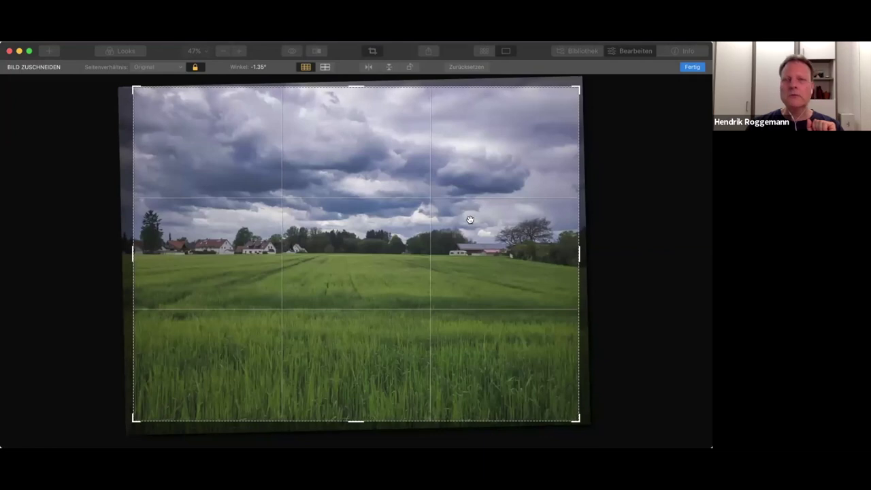
left_click(692, 67)
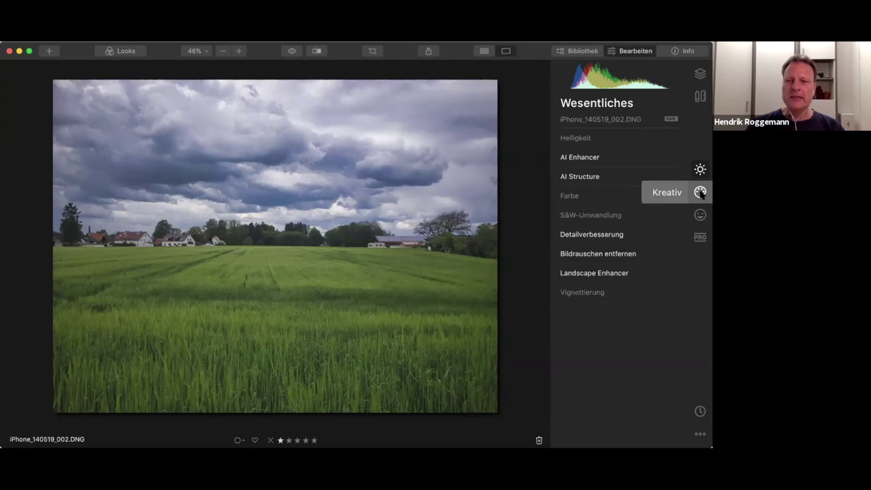
- Switch to the Kreativ panel to reach AI Sky Replacement and Sonnenstrahlen
left_click(701, 194)
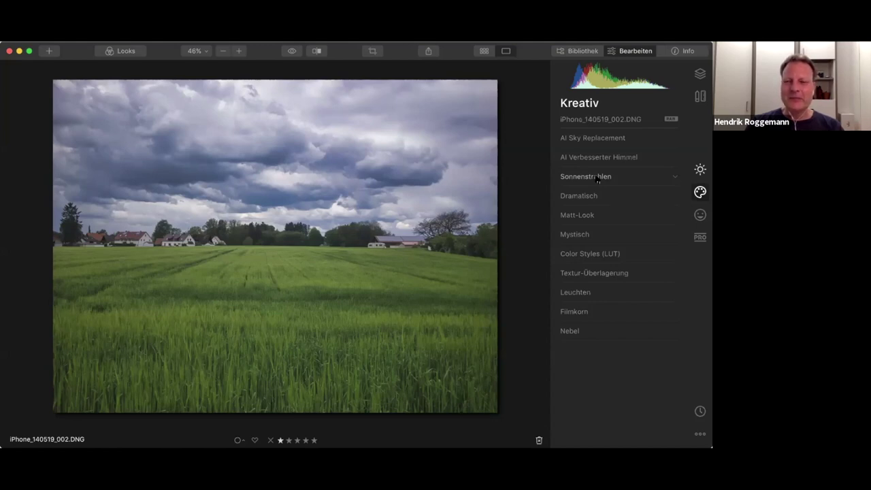
- Expand Sonnenstrahlen and raise its Stärke from 0 to 16
left_click(598, 179)
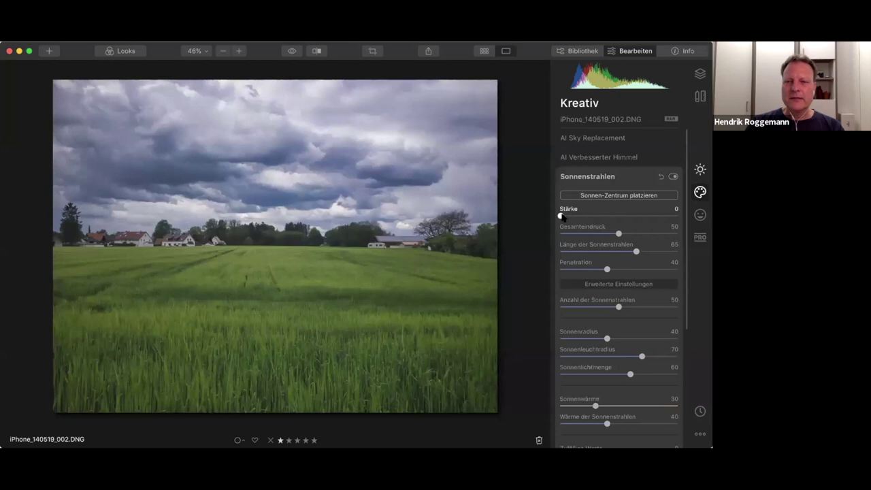
mouse_move(561, 215)
left_mouse_down()
mouse_move(605, 217)
mouse_move(579, 217)
left_mouse_up()
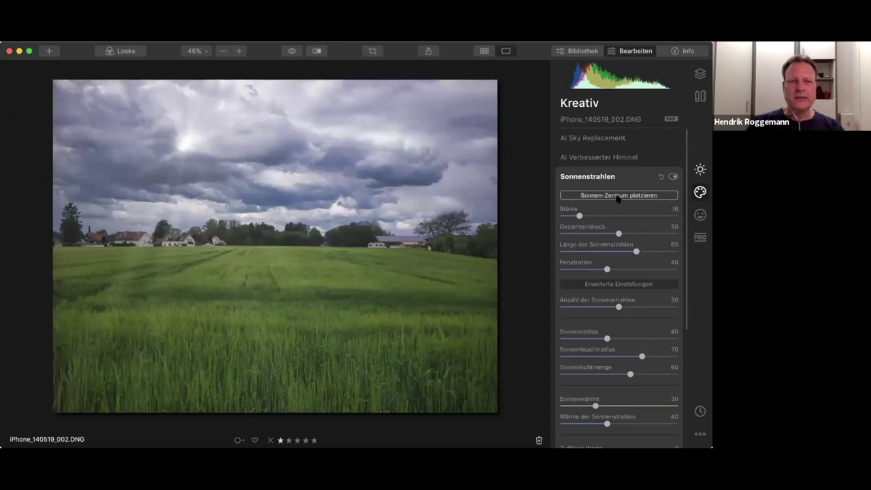
- Place the sun-ray centre low in the upper-left sky above the houses and confirm with Fertig
left_click(617, 196)
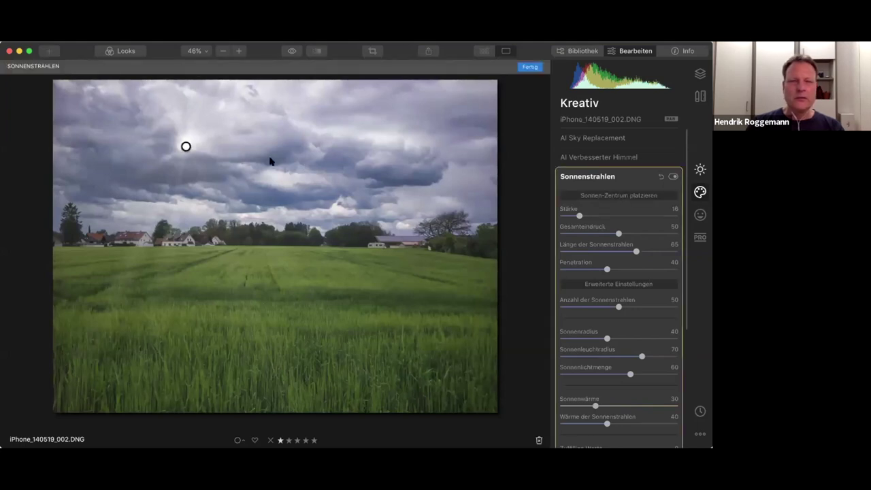
left_click_drag(186, 146, 164, 162)
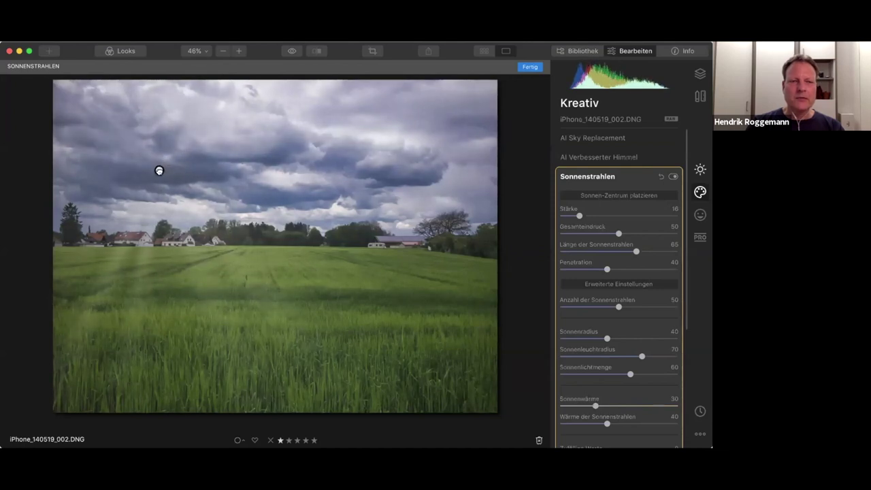
mouse_move(165, 163)
left_mouse_down()
mouse_move(156, 177)
mouse_move(163, 186)
mouse_move(142, 194)
mouse_move(154, 207)
mouse_move(146, 210)
mouse_move(147, 189)
mouse_move(162, 186)
left_mouse_up()
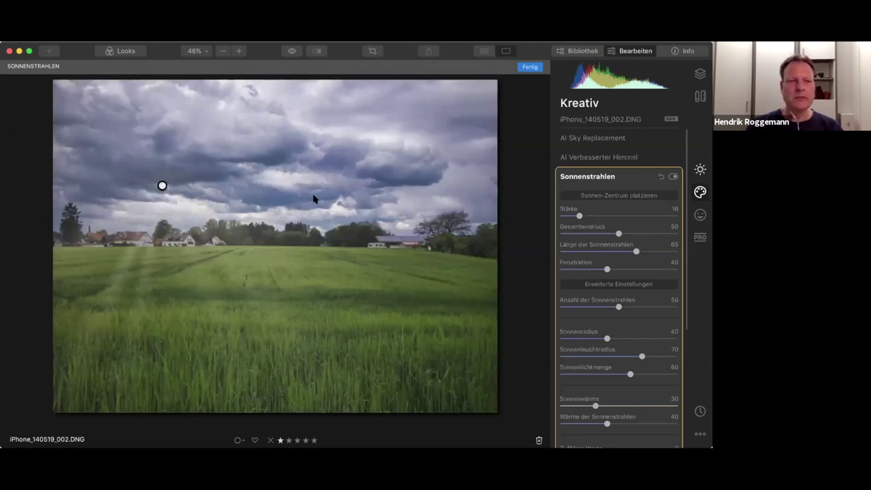
left_click(581, 196)
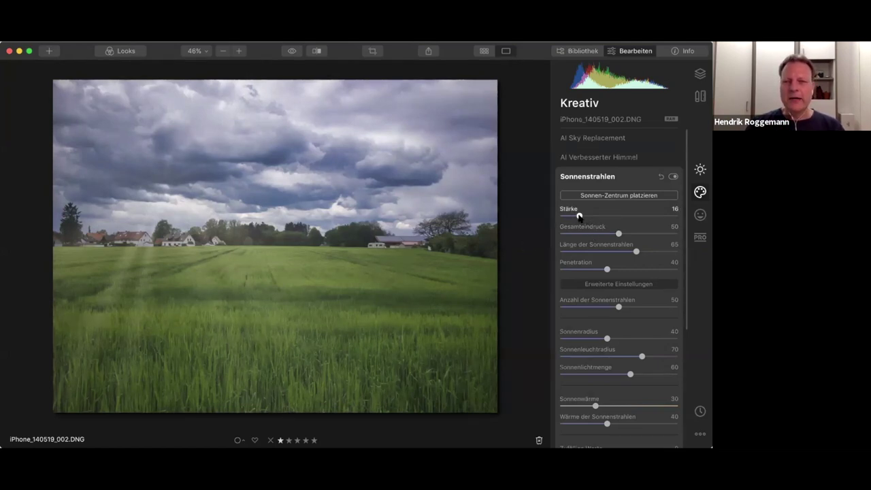
- Set Stärke 43, Länge der Sonnenstrahlen 42, Penetration 20 and Anzahl der Sonnenstrahlen 15
mouse_move(584, 216)
left_mouse_down()
mouse_move(623, 217)
mouse_move(612, 216)
left_mouse_up()
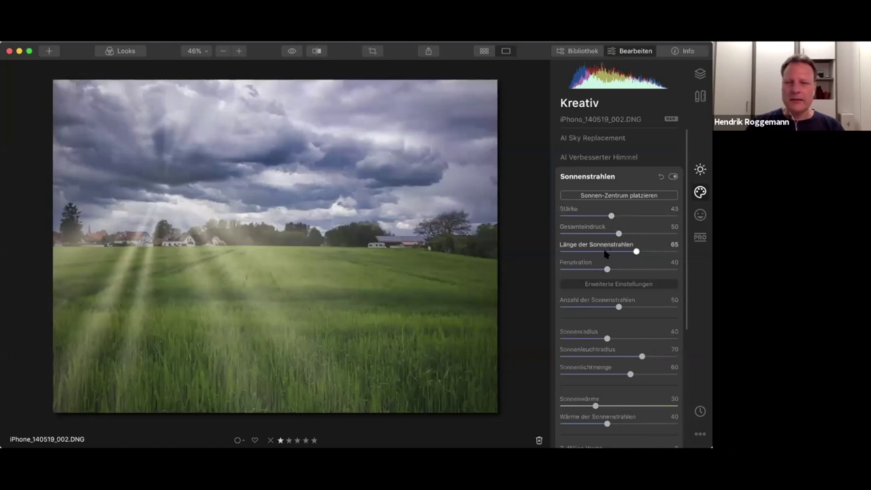
left_click_drag(637, 252, 609, 252)
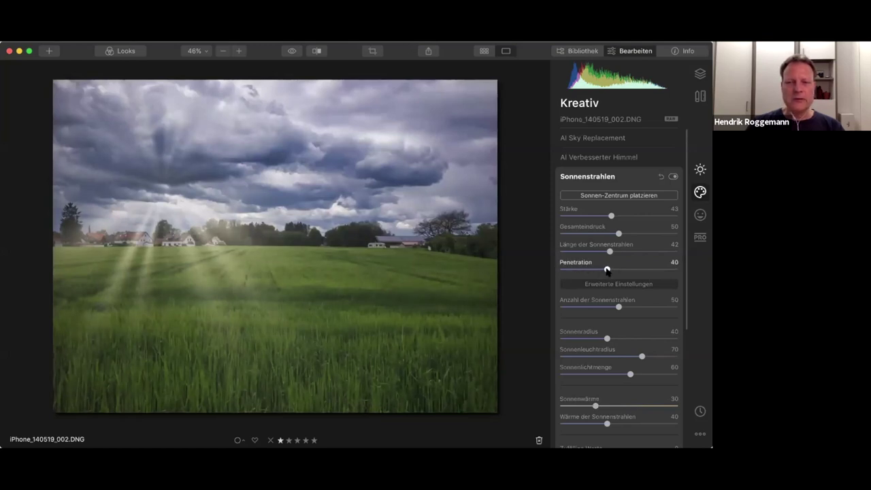
left_click_drag(606, 270, 582, 271)
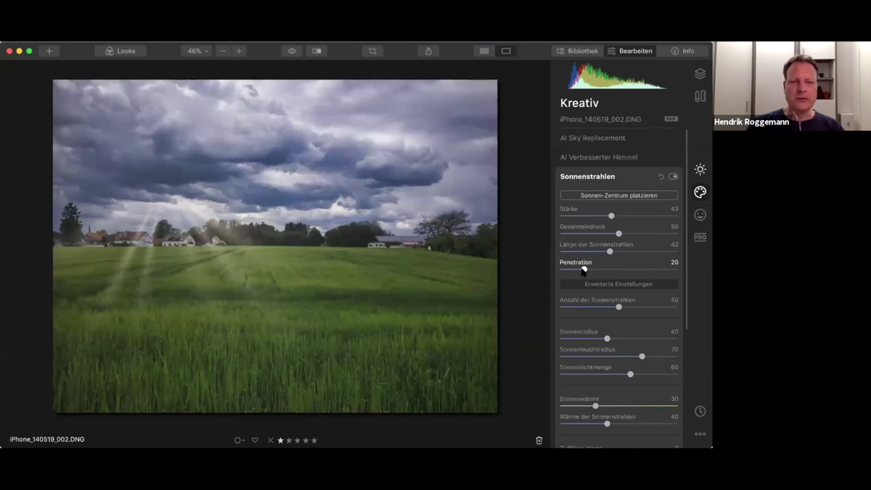
mouse_move(618, 308)
left_mouse_down()
mouse_move(564, 306)
mouse_move(591, 308)
left_mouse_up()
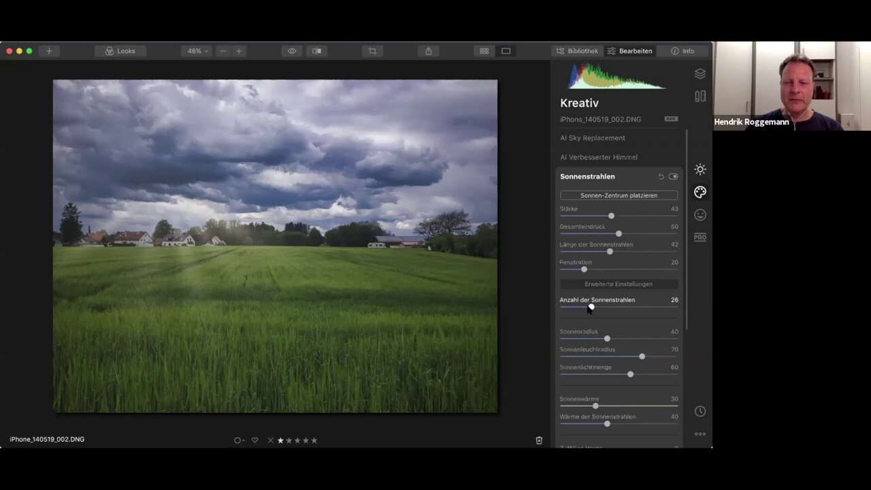
left_click_drag(591, 308, 625, 311)
mouse_move(658, 311)
left_mouse_down()
mouse_move(674, 312)
mouse_move(576, 312)
left_mouse_up()
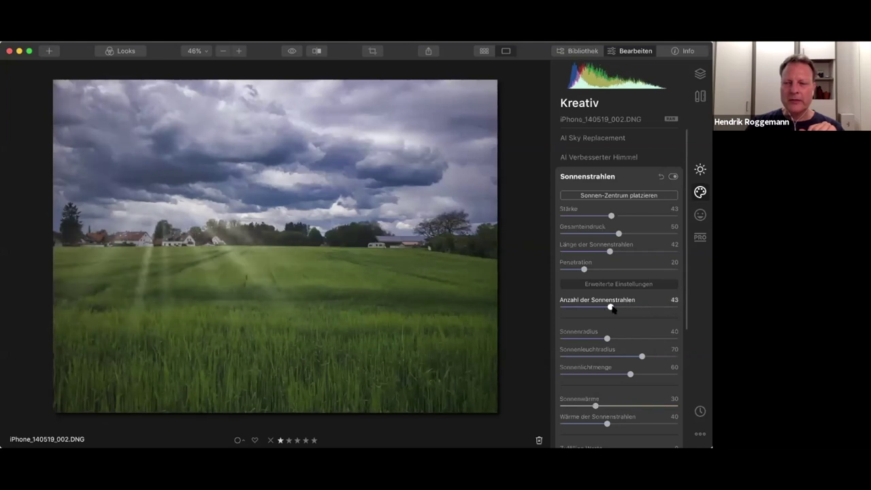
left_click_drag(577, 312, 579, 312)
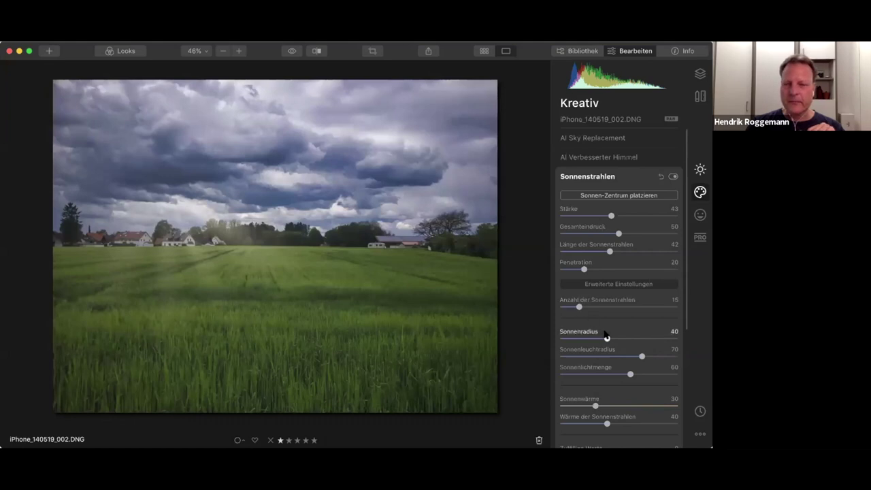
- Collapse the Sonnenstrahlen settings to show the full Kreativ effects list again
scroll(592, 336, "down", 2)
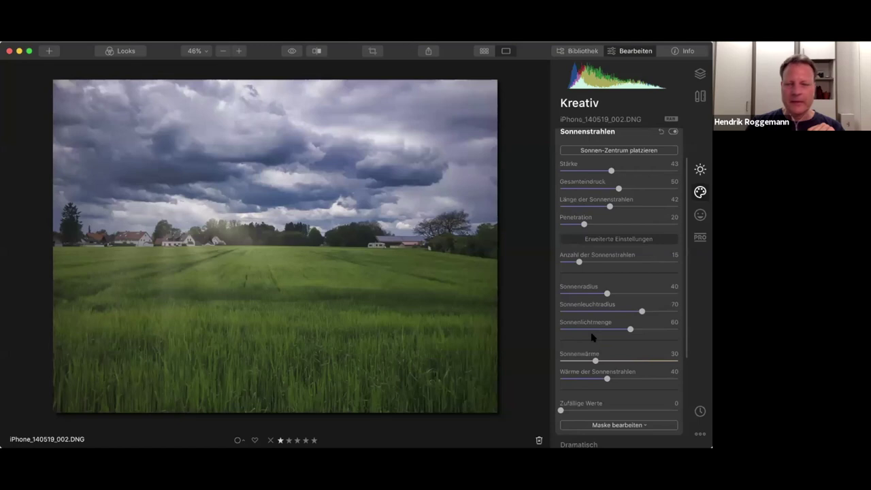
scroll(591, 337, "down", 1)
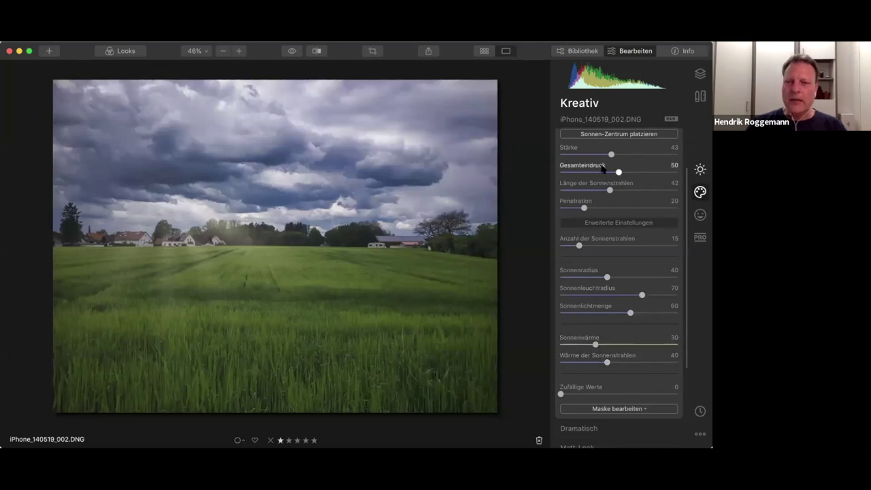
scroll(602, 169, "up", 2)
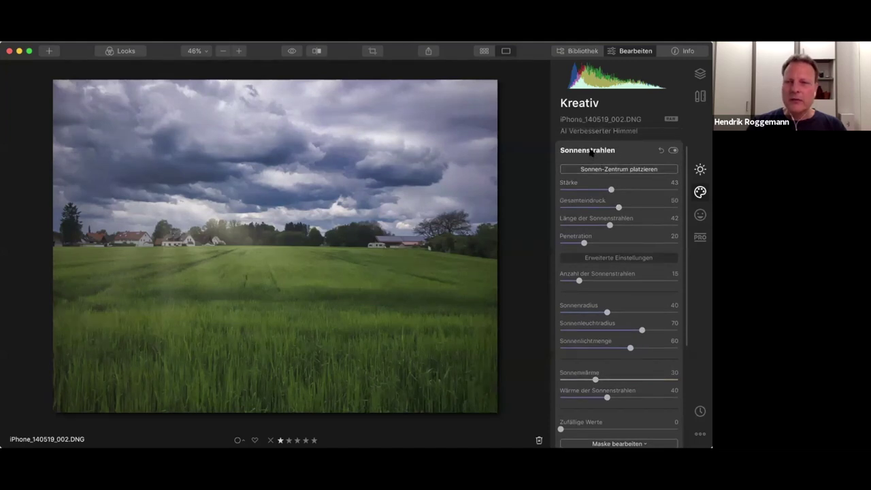
left_click(591, 151)
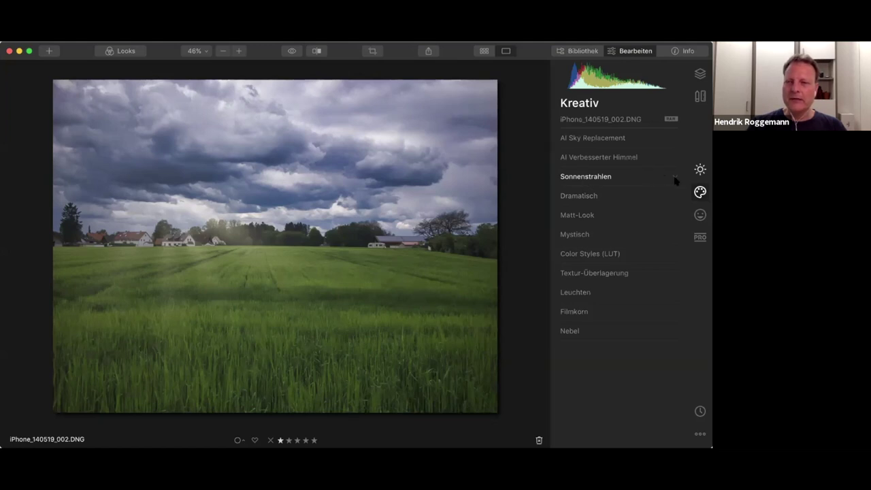
- In AI Sky Replacement, pick Blue Sky 3 from the Himmelsauswahl list, then collapse the section
left_click(608, 140)
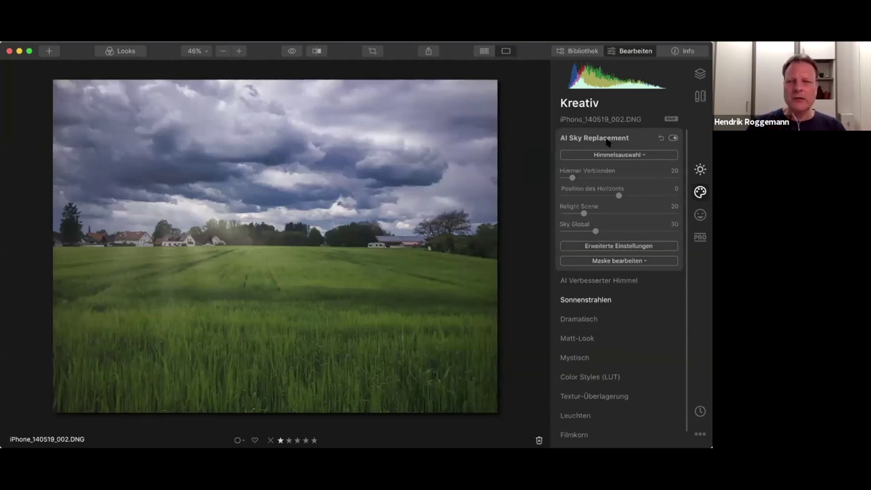
left_click(640, 156)
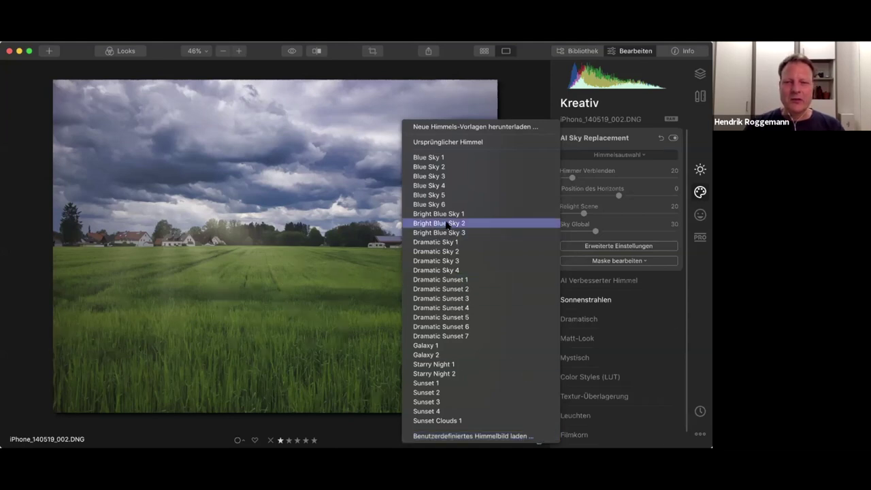
left_click(457, 179)
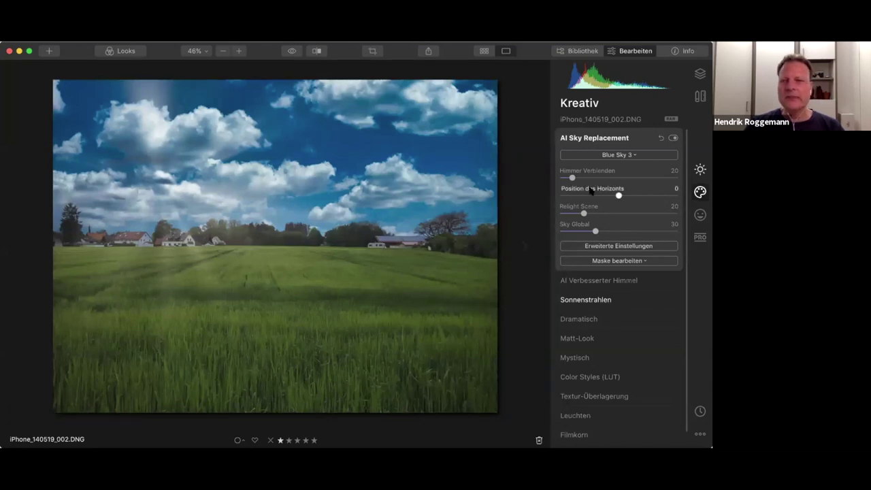
left_click(603, 138)
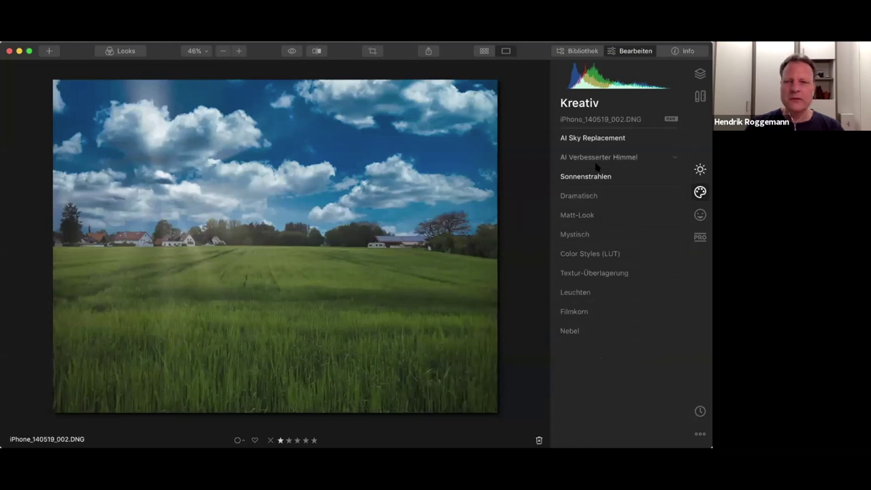
- Reset the Sonnenstrahlen effect, then toggle the before/after preview to compare with the original
left_click(595, 177)
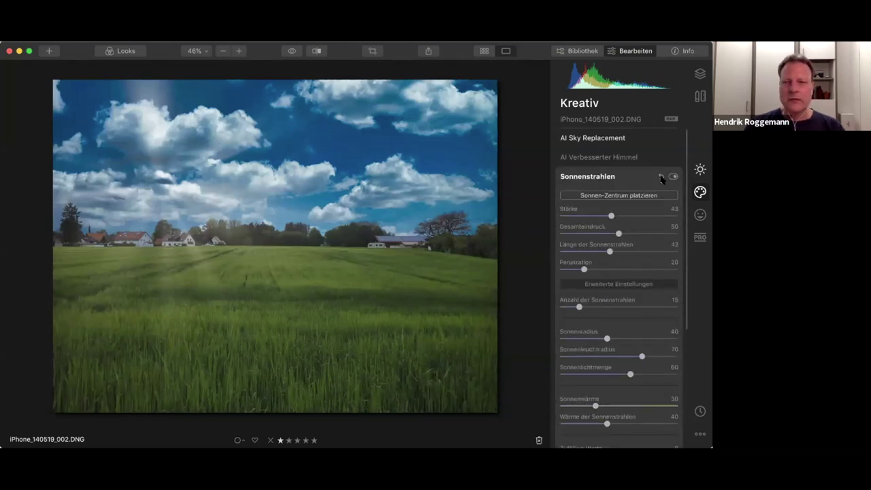
left_click(661, 178)
left_click(586, 176)
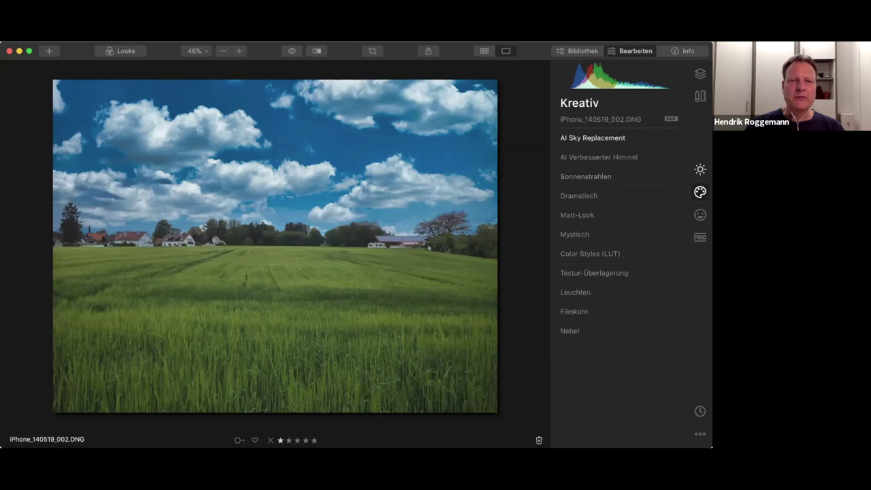
left_click(292, 52)
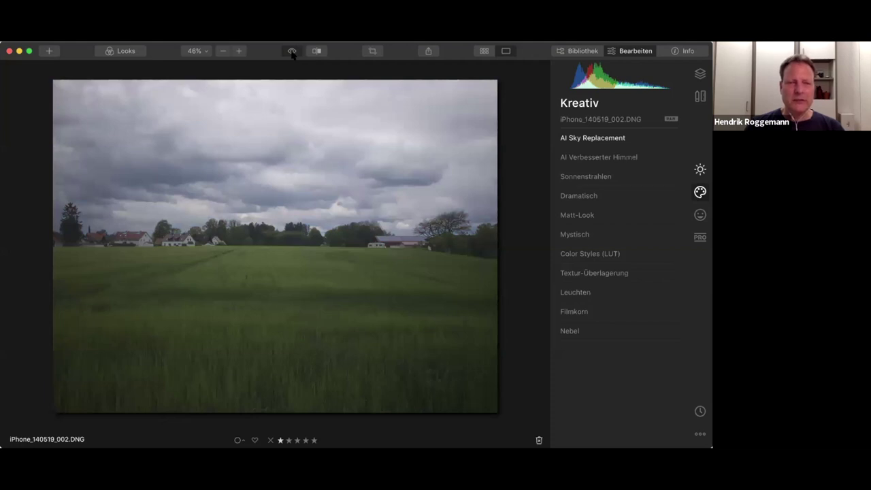
left_click(292, 52)
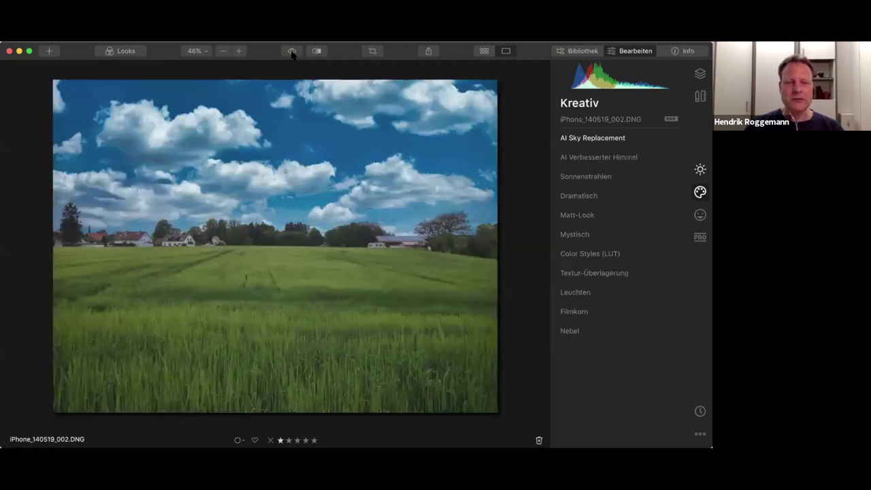
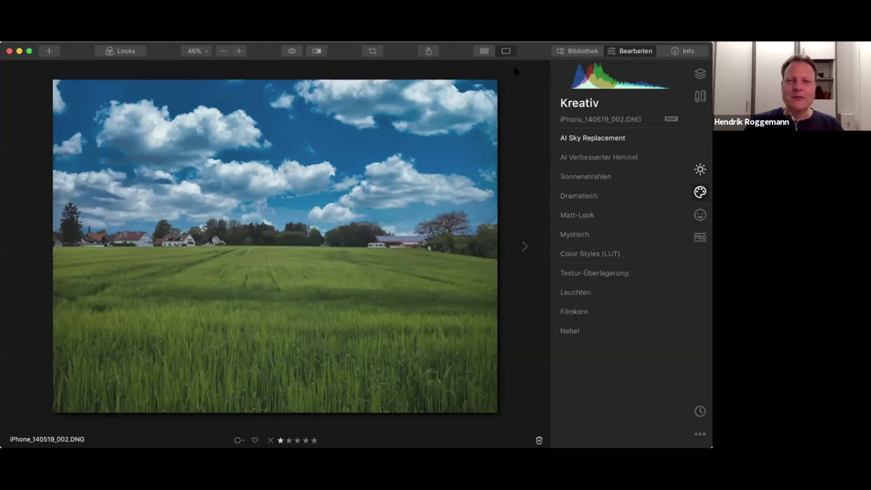
- Switch the library filter from '1 oder mehr Sterne' to 'Alle Fotos'
left_click(484, 51)
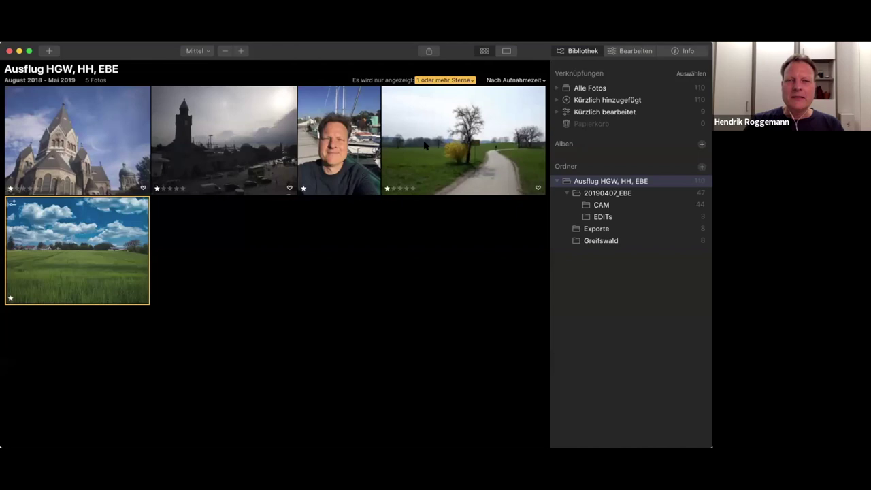
left_click(446, 81)
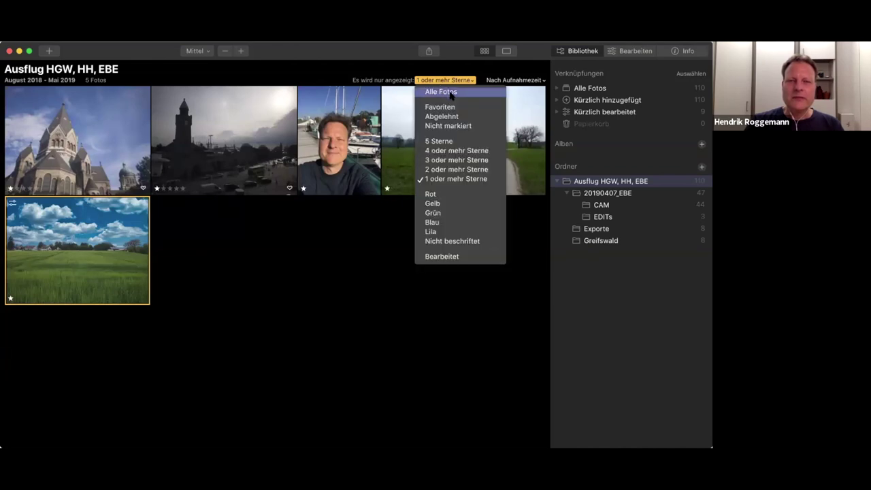
left_click(457, 93)
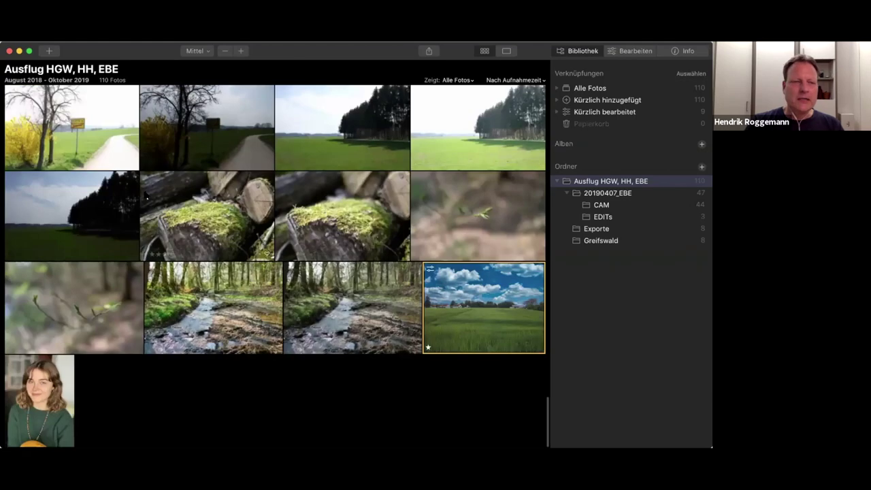
- Scroll the grid to the top and open the church photo iPhone_240818_425.DNG for editing
scroll(145, 196, "up", 5)
scroll(145, 197, "up", 5)
scroll(145, 197, "up", 5)
scroll(145, 197, "up", 5)
scroll(145, 196, "up", 10)
mouse_move(129, 140)
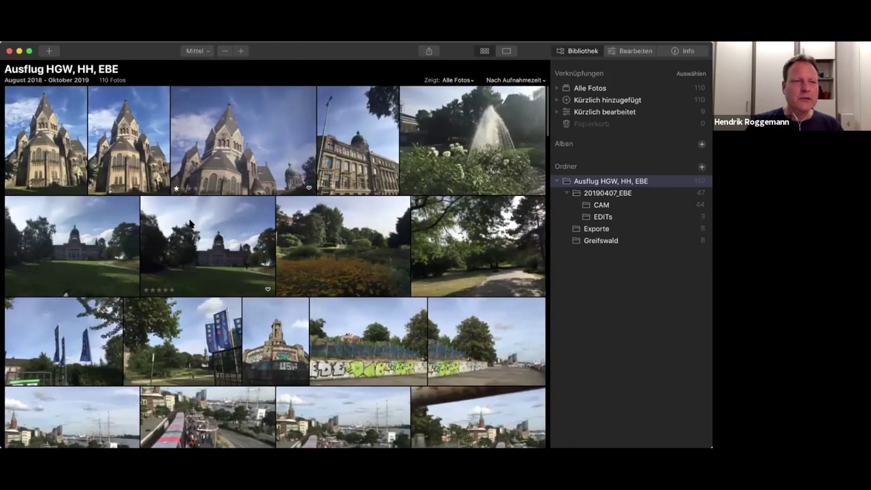
double_click(129, 151)
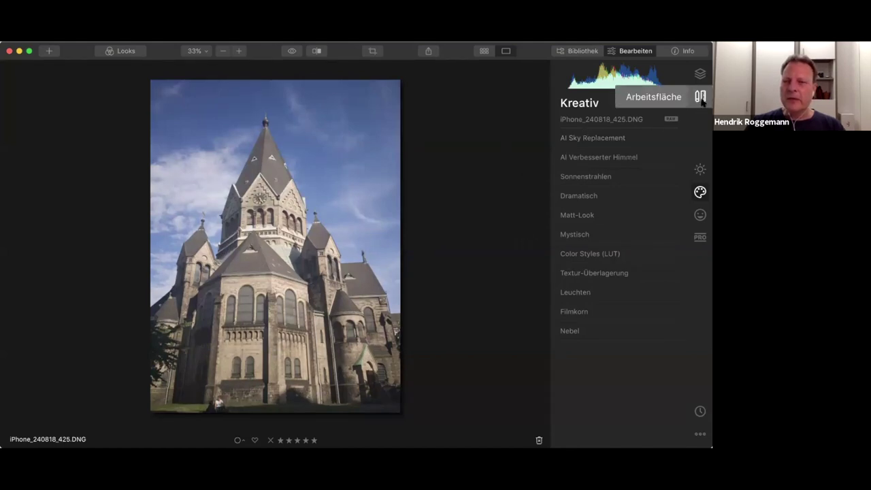
- Show the Arbeitsfläche tools and expand Objektivkorrektur for the church photo
left_click(701, 98)
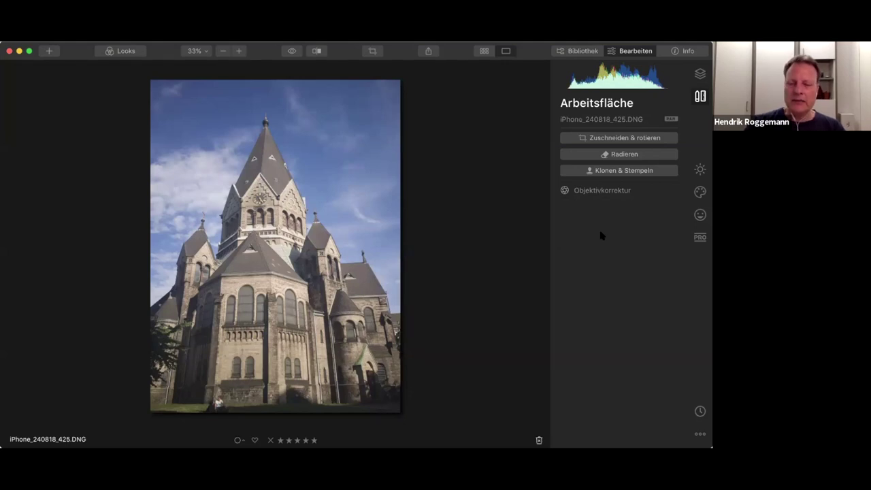
left_click(613, 194)
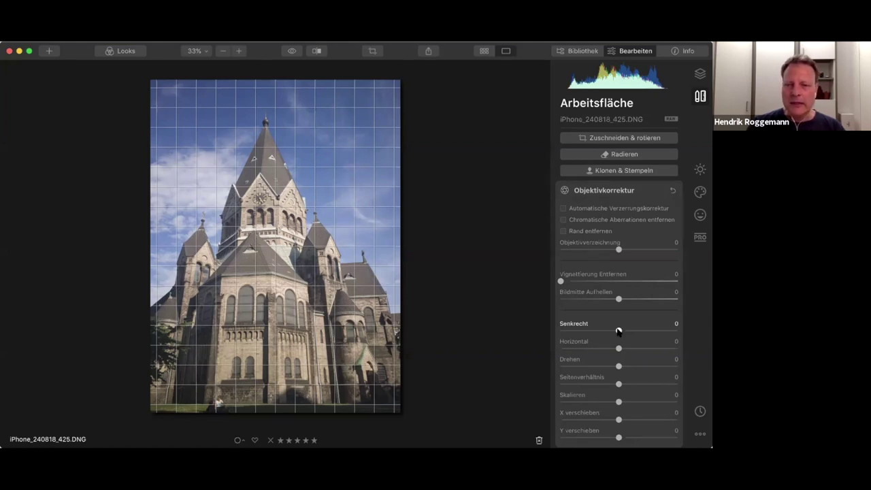
- Set vertical perspective correction to -28 and shift the image down to Y -23
left_click_drag(618, 330, 604, 331)
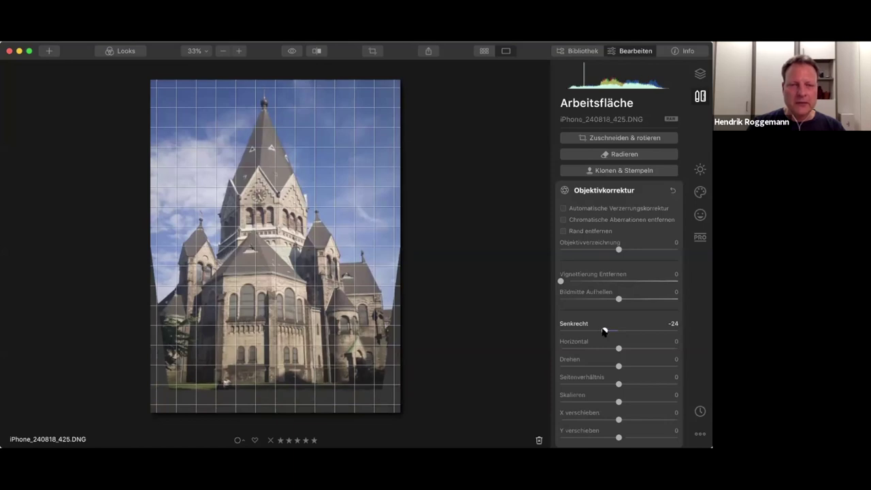
left_click_drag(604, 331, 602, 332)
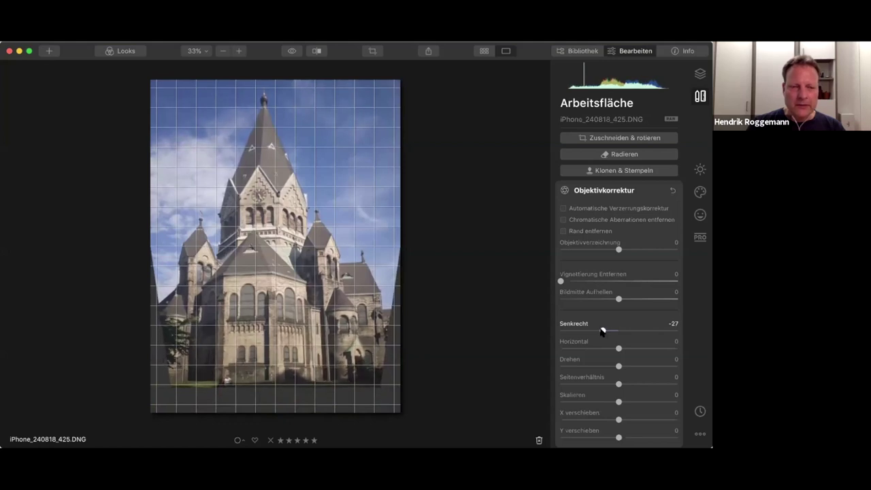
left_click_drag(602, 331, 599, 331)
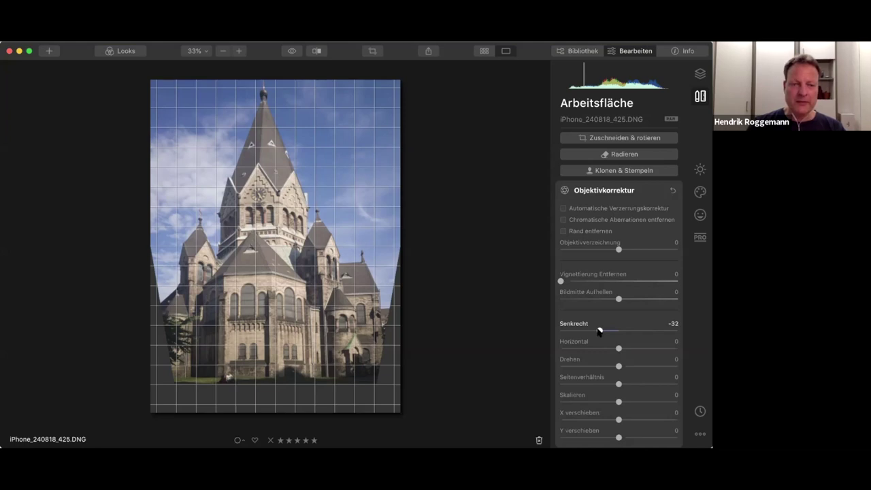
left_click_drag(599, 331, 601, 331)
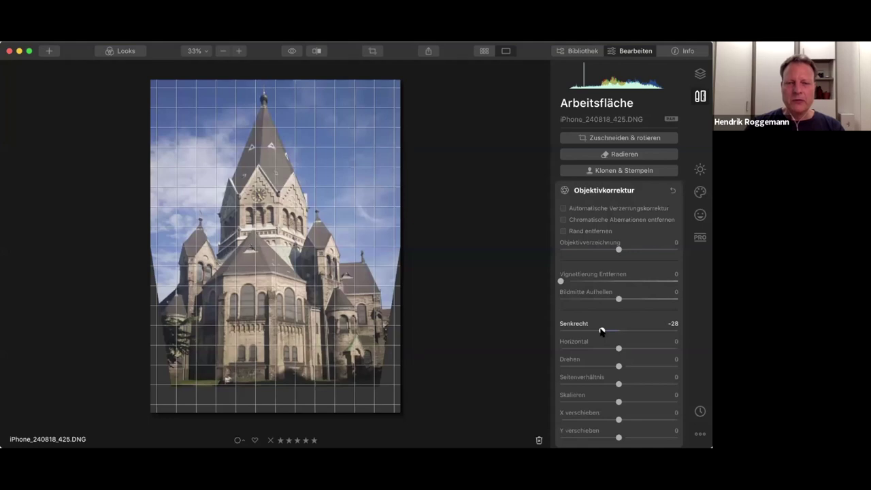
left_click_drag(601, 331, 602, 331)
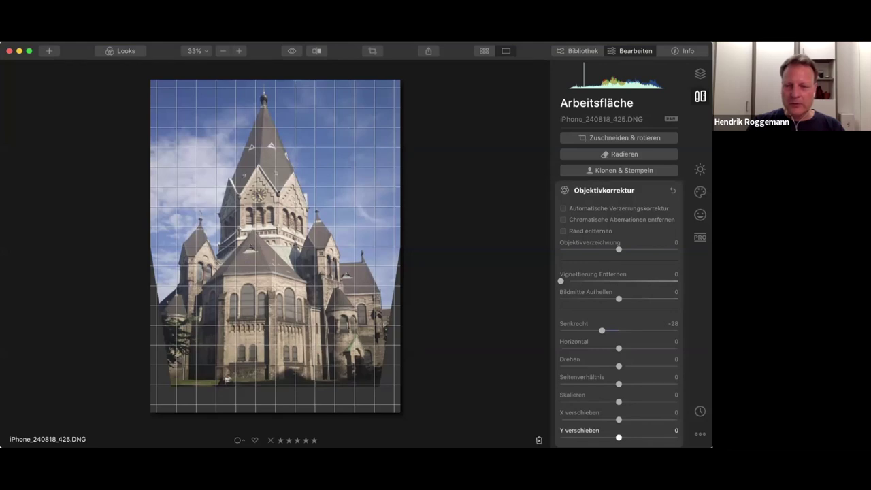
left_click_drag(619, 437, 605, 437)
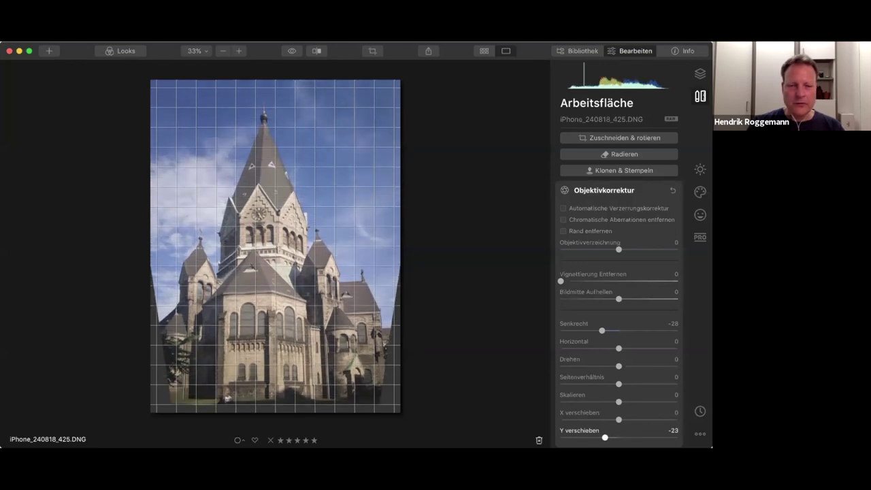
- Nudge Y verschieben to -26 to lower the church slightly more
left_click_drag(604, 437, 602, 437)
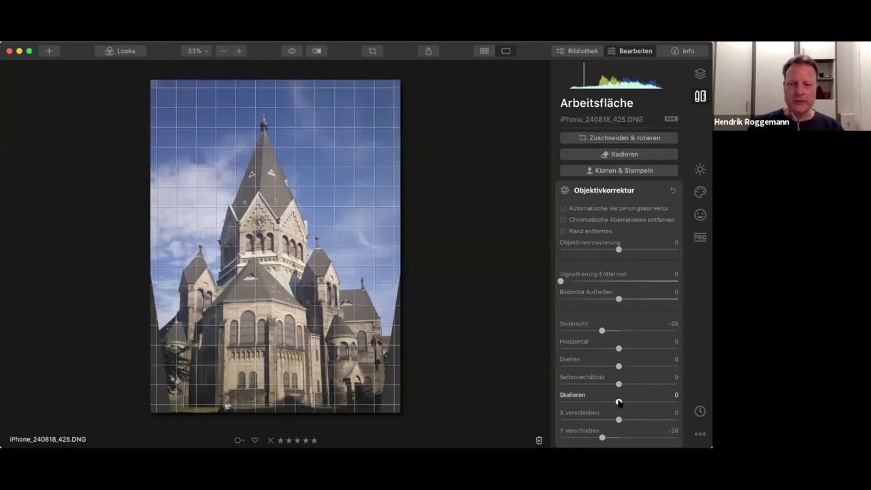
- Scale the church image up to 69, reduce it to about 49, then return to the grid
left_click_drag(619, 402, 657, 403)
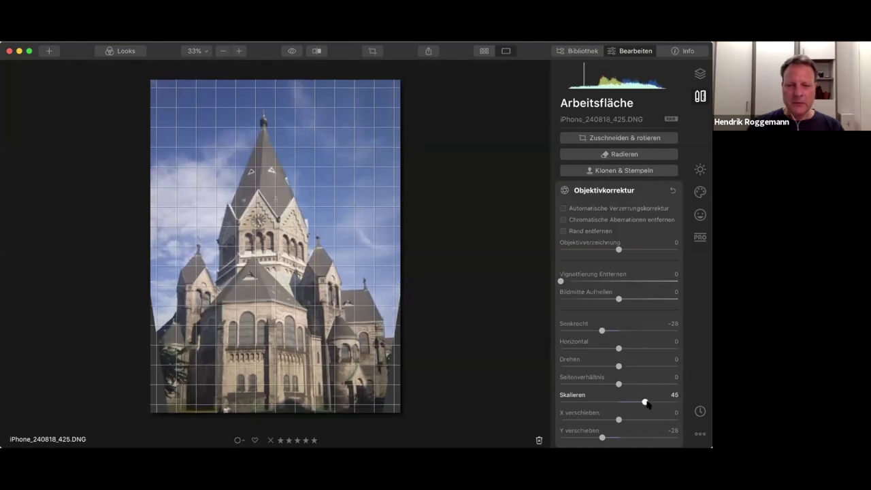
left_click_drag(658, 404, 660, 405)
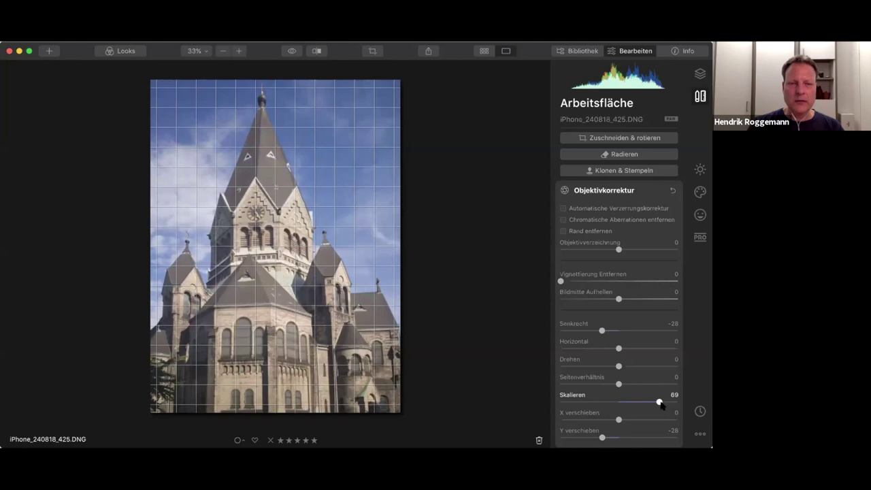
left_click_drag(659, 404, 659, 404)
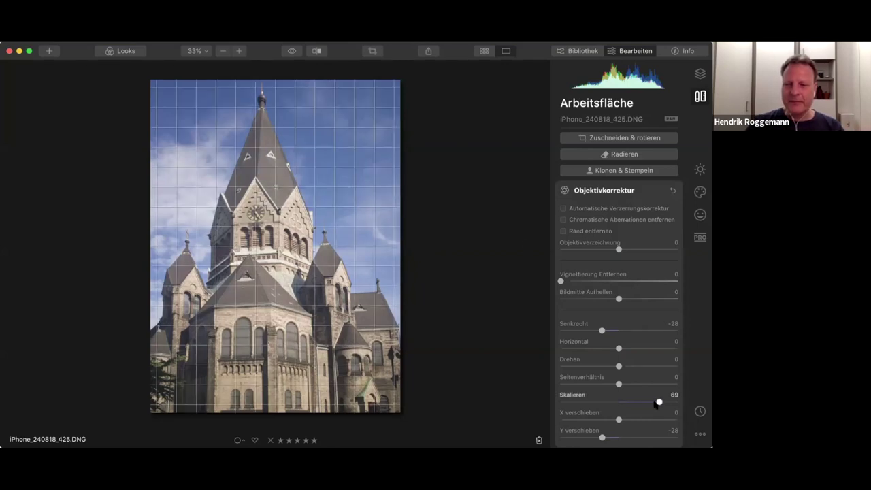
left_click_drag(659, 403, 640, 402)
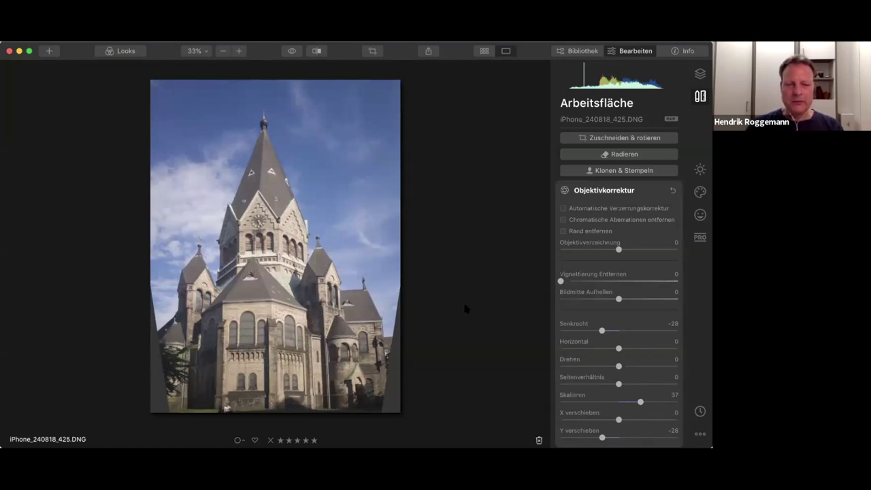
key("g")
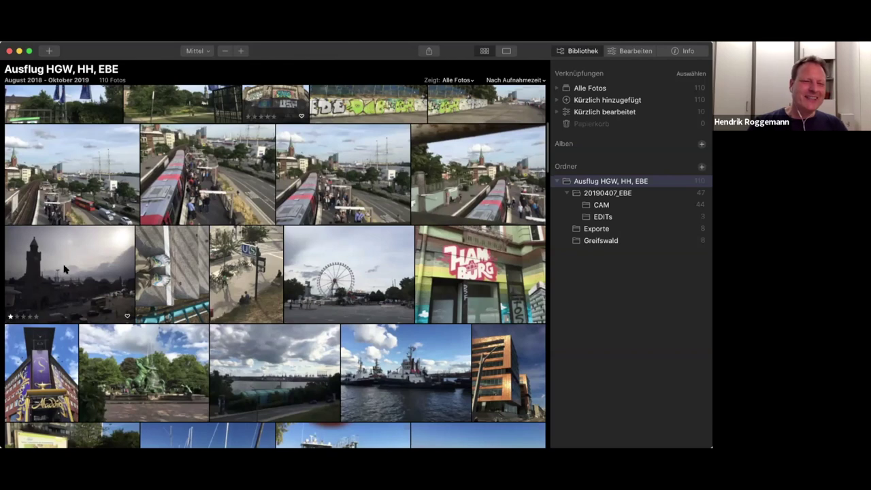
- Open the dark harbour clock-tower photo iPhone_240818_442.DNG for editing
double_click(73, 267)
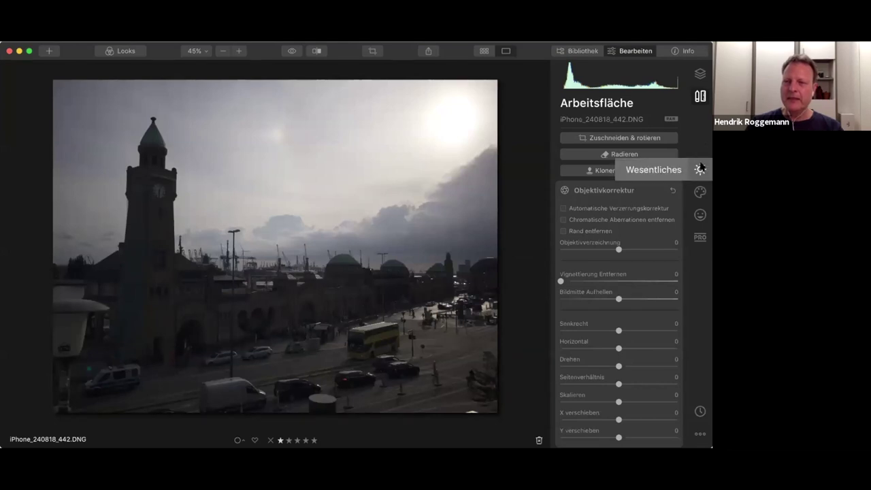
left_click(700, 169)
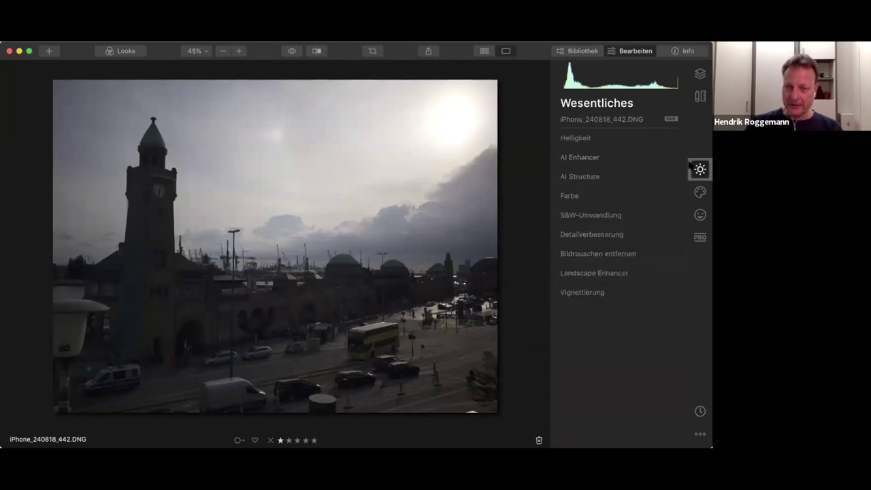
left_click(573, 159)
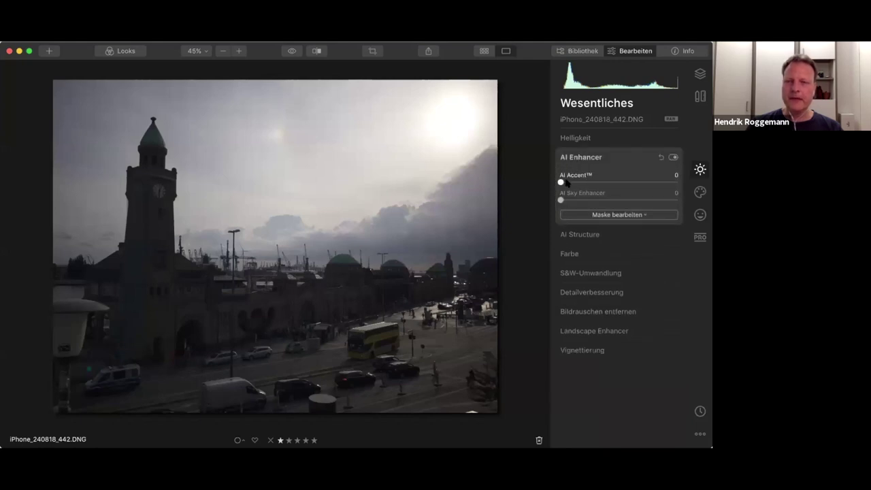
left_click_drag(561, 182, 603, 182)
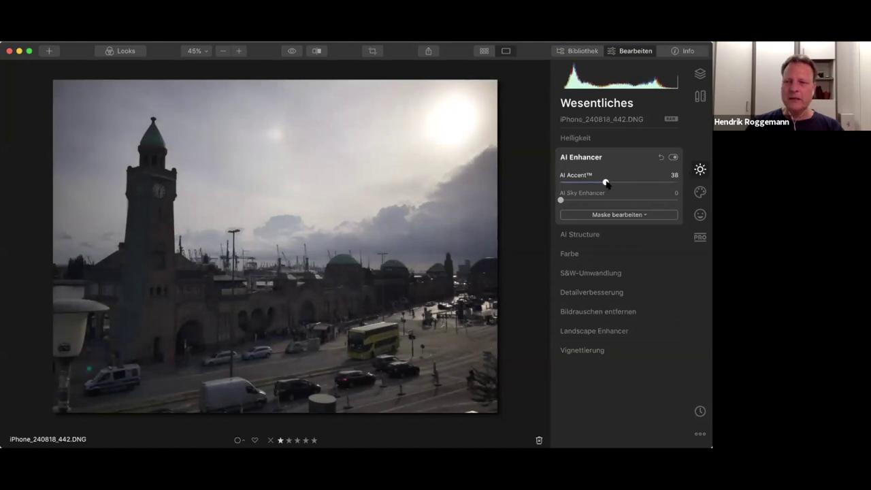
left_click_drag(602, 183, 608, 182)
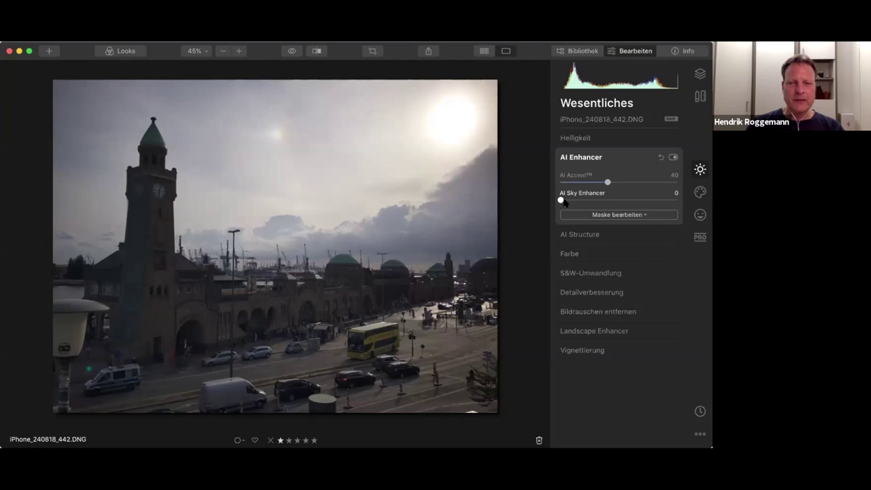
mouse_move(561, 200)
left_mouse_down()
mouse_move(676, 201)
mouse_move(662, 200)
left_mouse_up()
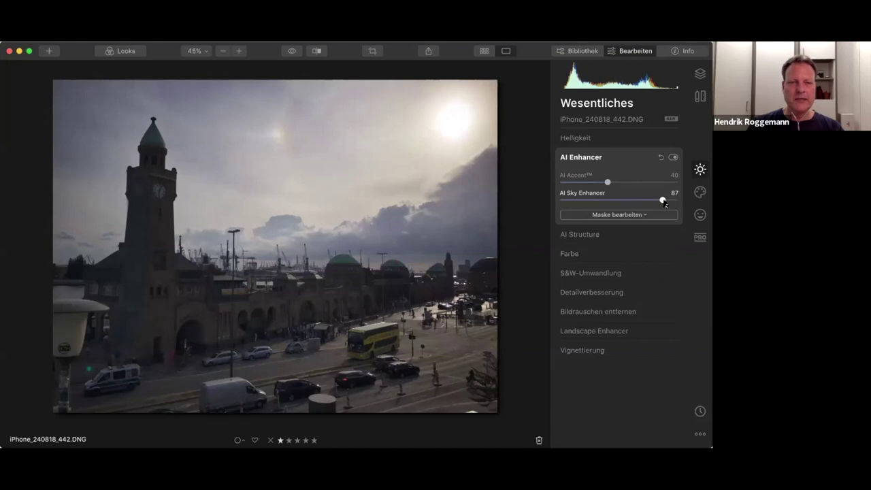
left_click_drag(664, 201, 556, 198)
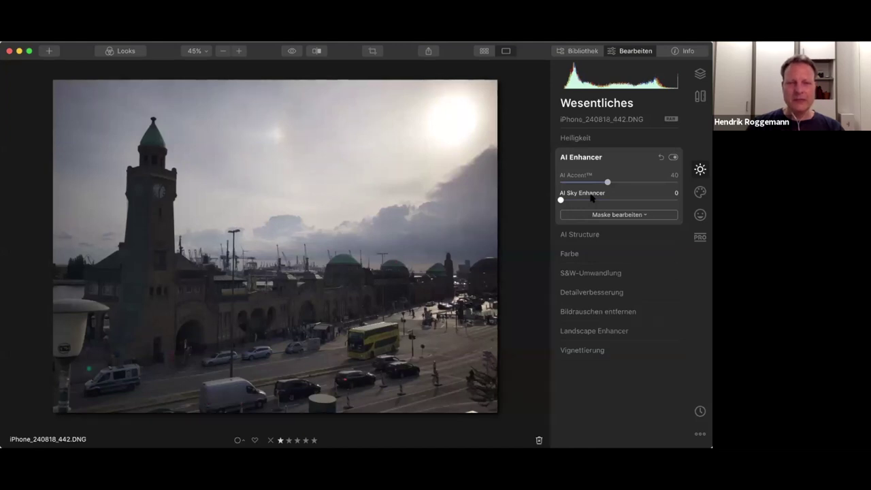
- Set AI Structure strength to 20 on the harbour photo and collapse the panel
left_click(581, 235)
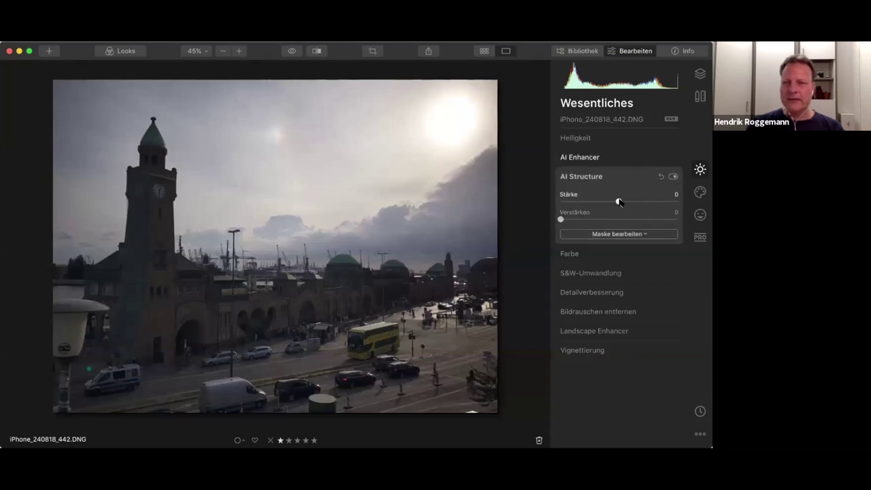
left_click_drag(618, 201, 630, 202)
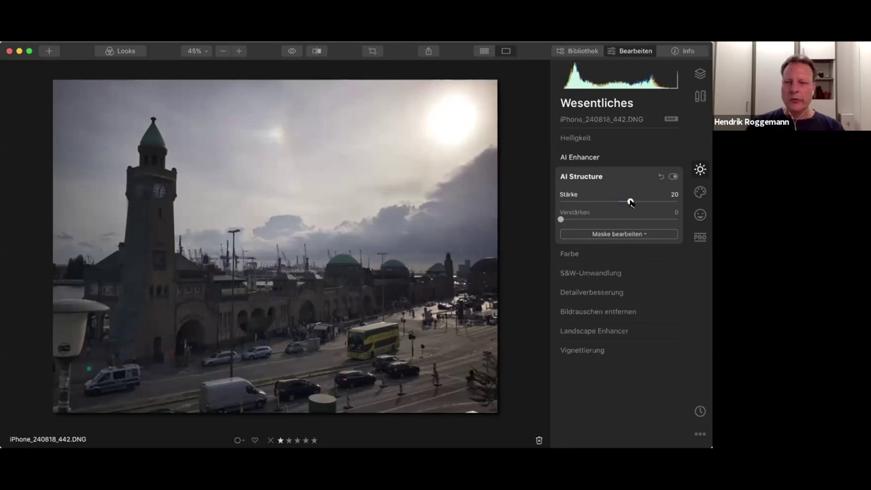
left_click(585, 180)
left_click(700, 191)
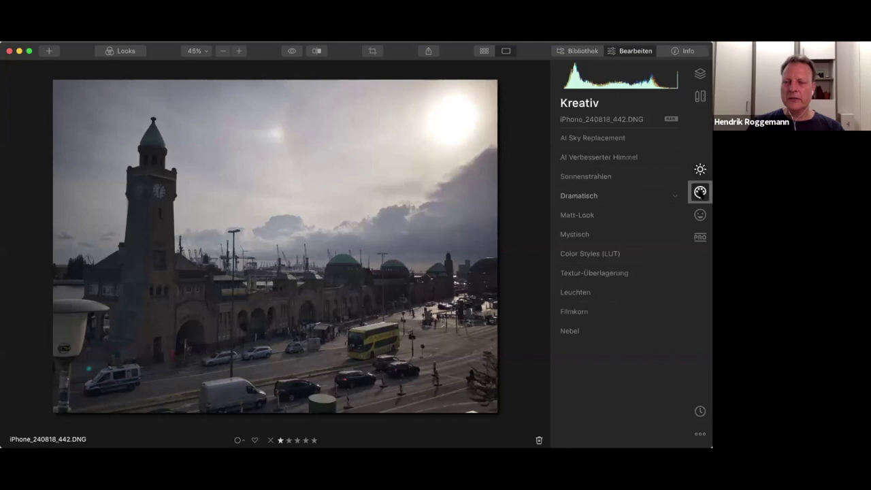
- Open AI Sky Replacement and try Blue Sky 6, 5, 4 and 3 as the sky
left_click(585, 138)
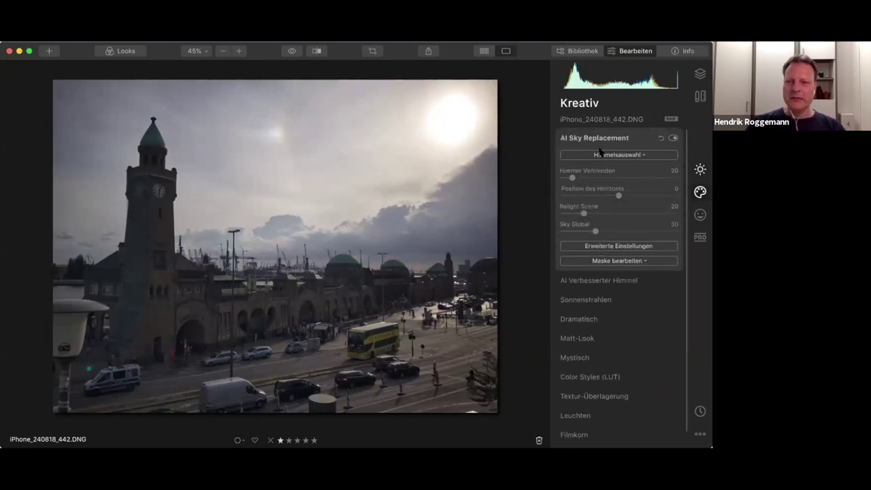
left_click(613, 156)
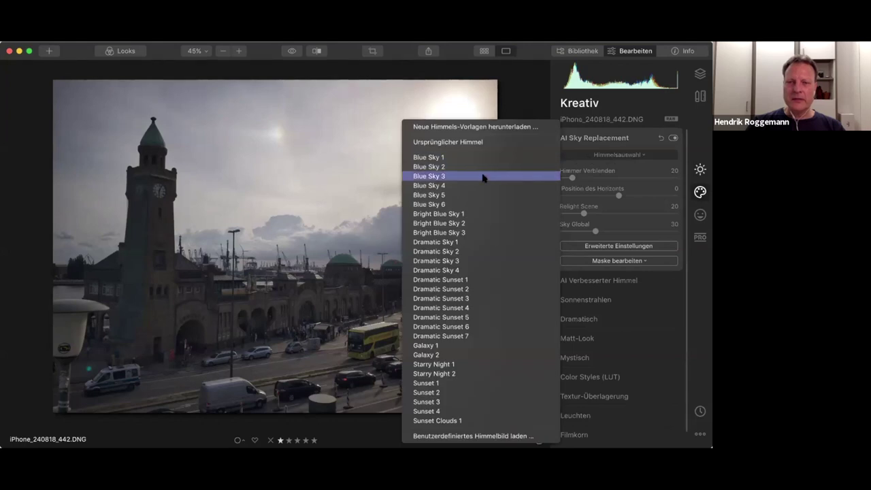
left_click(446, 204)
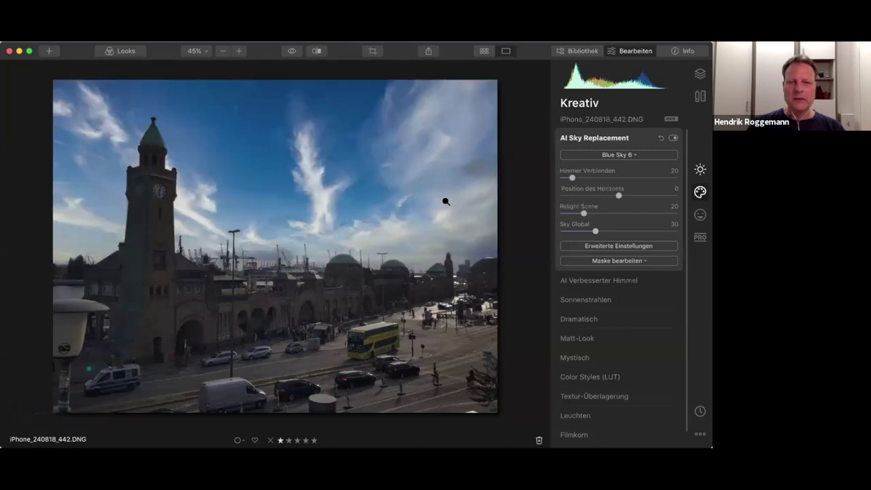
left_click(618, 155)
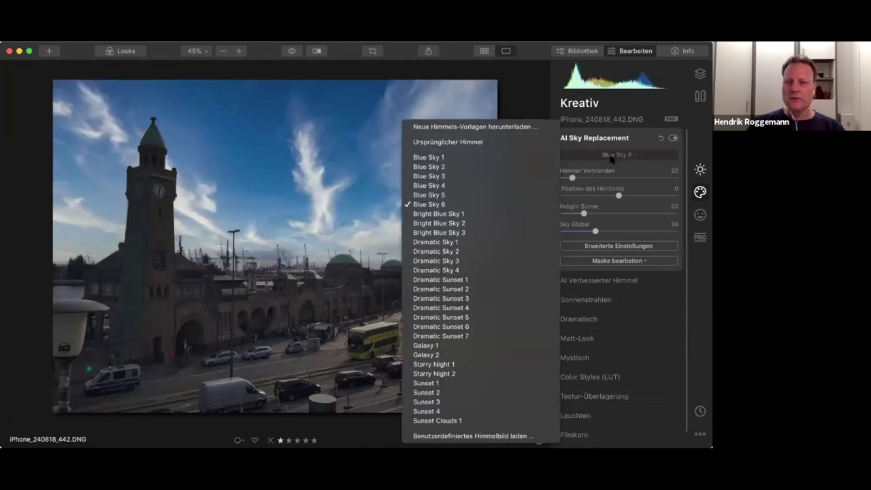
left_click(477, 195)
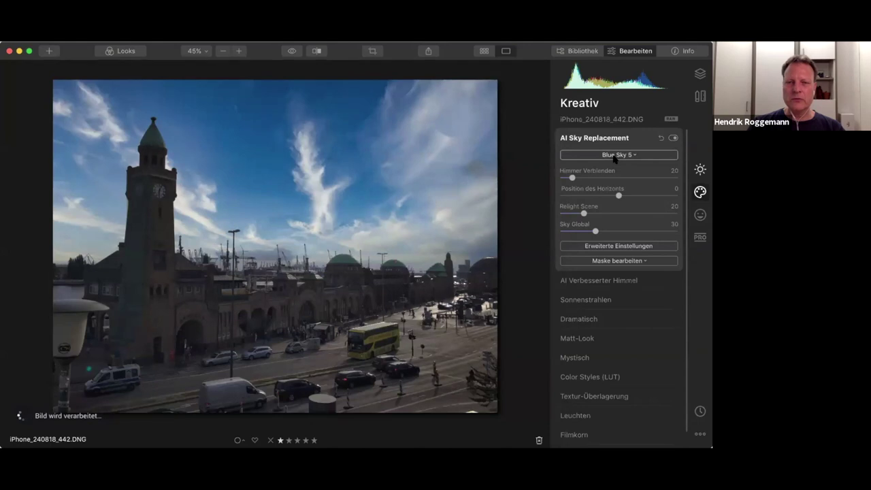
left_click(615, 155)
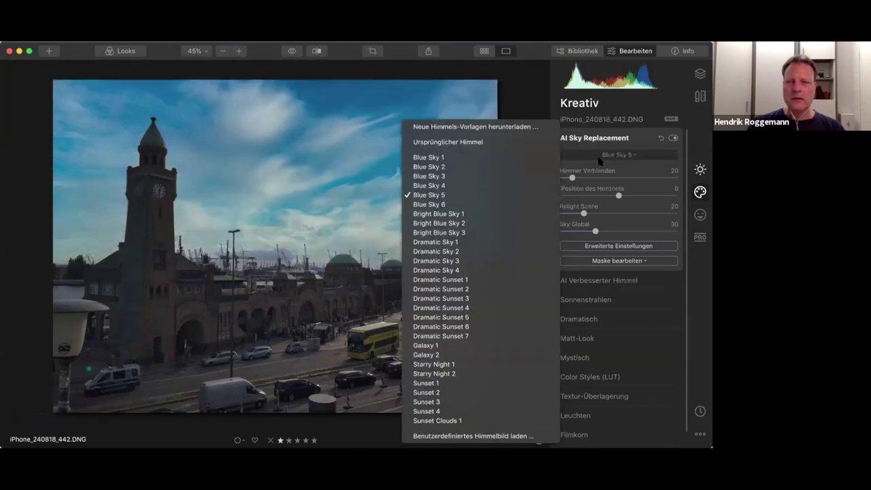
left_click(504, 185)
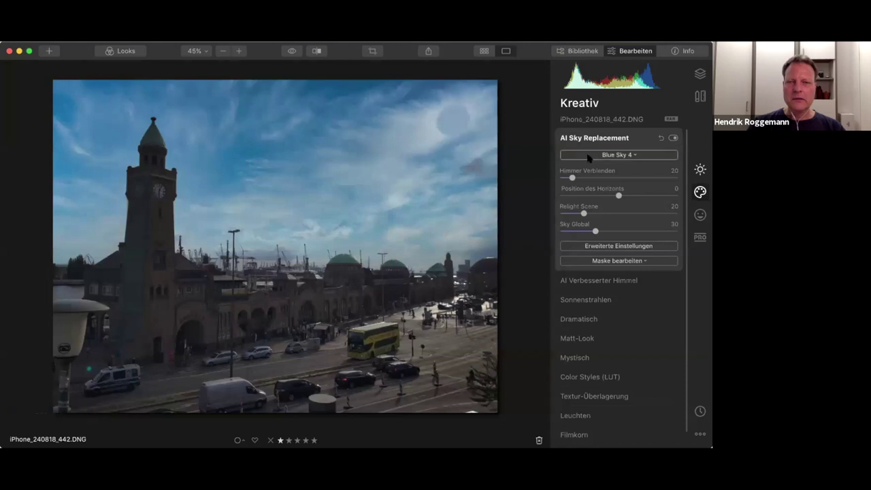
left_click(592, 155)
left_click(520, 174)
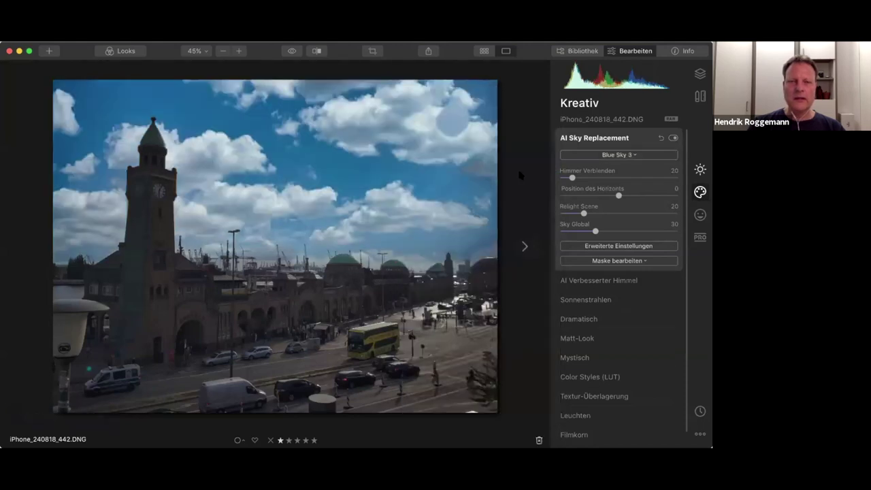
- Compare Blue Sky 2 and Bright Blue Sky 1, then settle on Bright Blue Sky 2
left_click(599, 155)
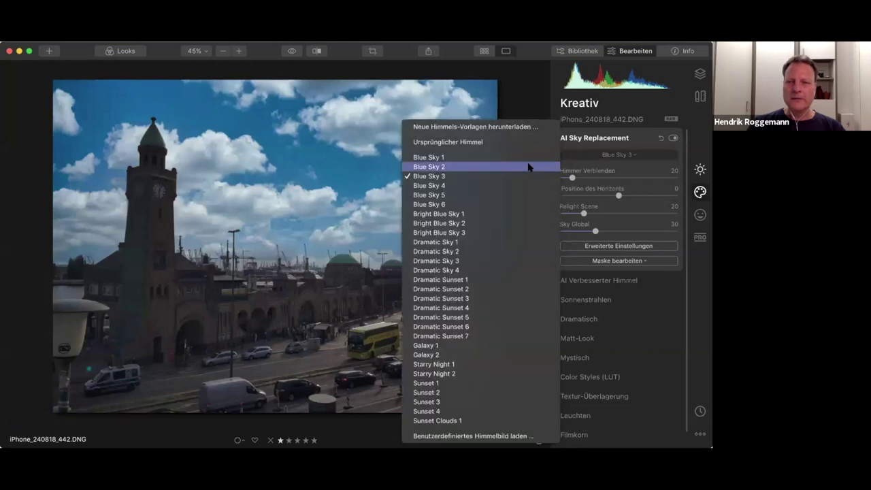
left_click(528, 166)
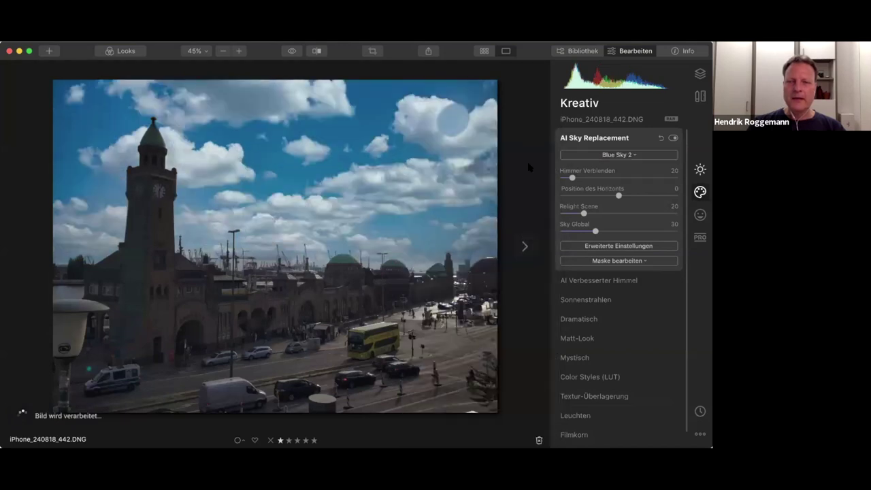
left_click(593, 155)
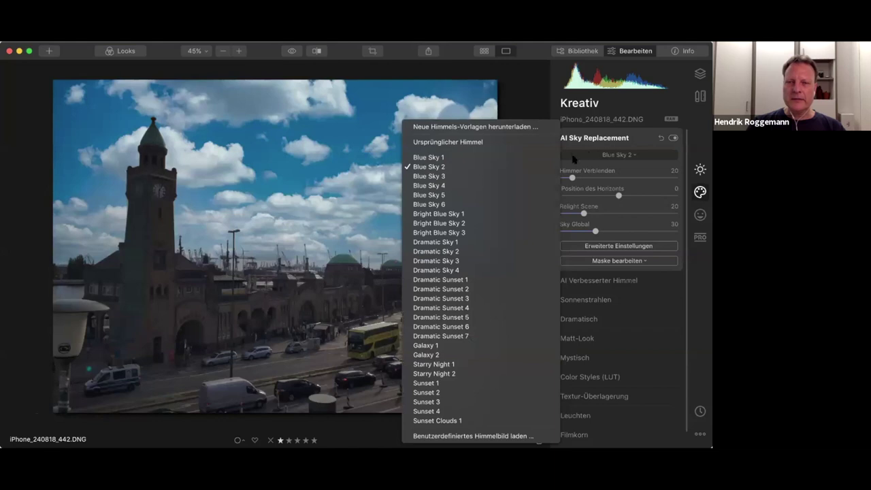
left_click(489, 215)
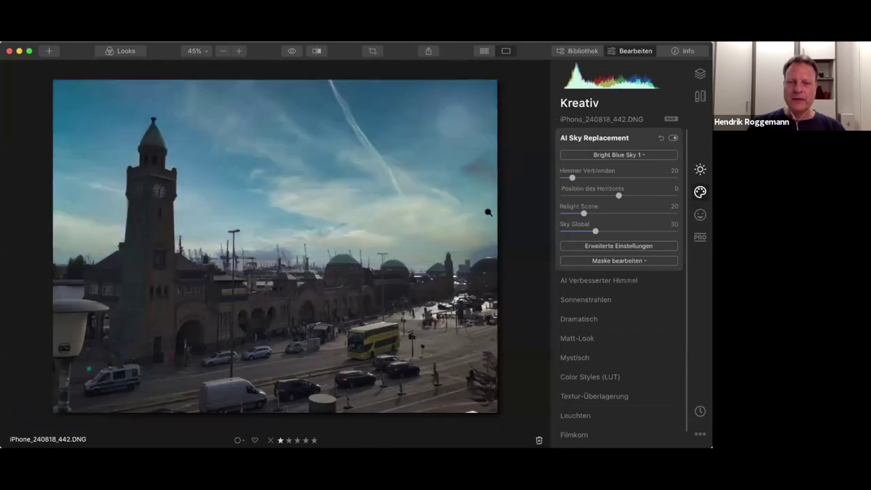
left_click(609, 155)
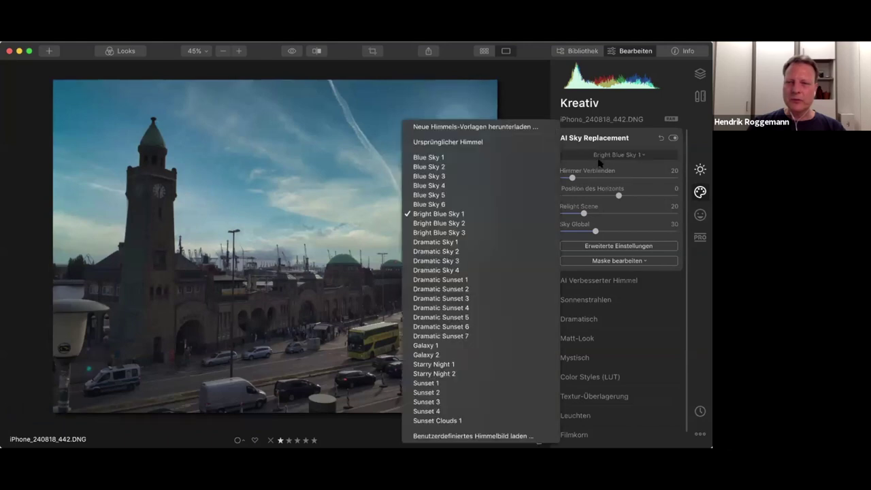
left_click(500, 226)
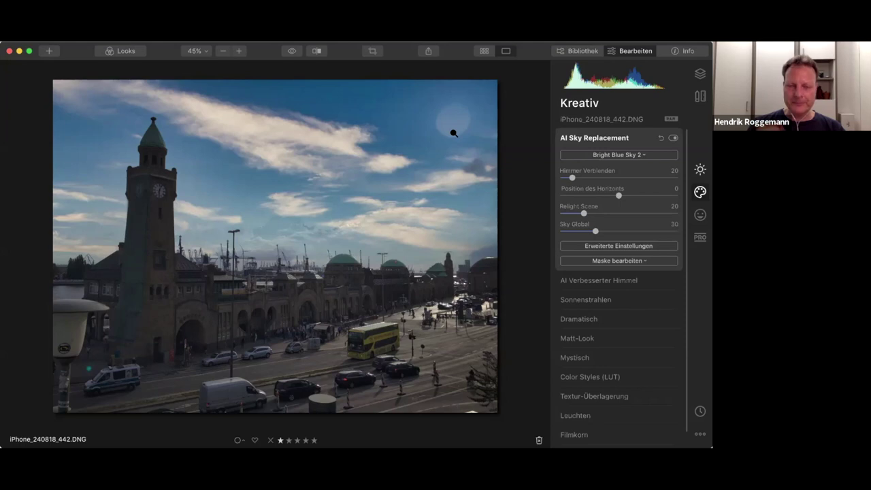
left_click(584, 139)
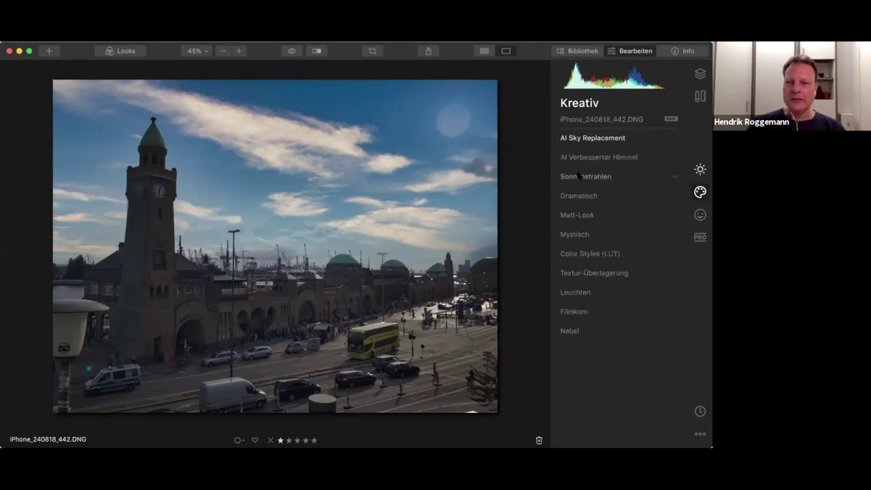
left_click(579, 178)
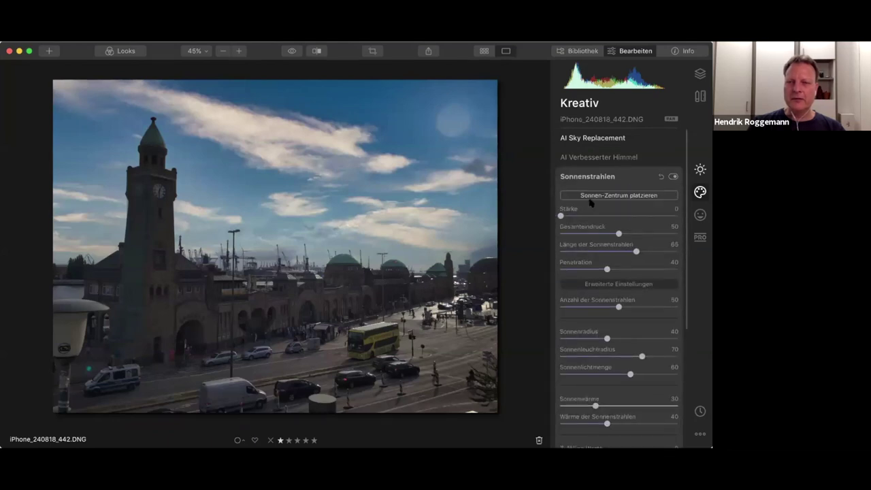
- Add sun rays and place the sun centre in the upper-right sky
left_click_drag(561, 216, 580, 219)
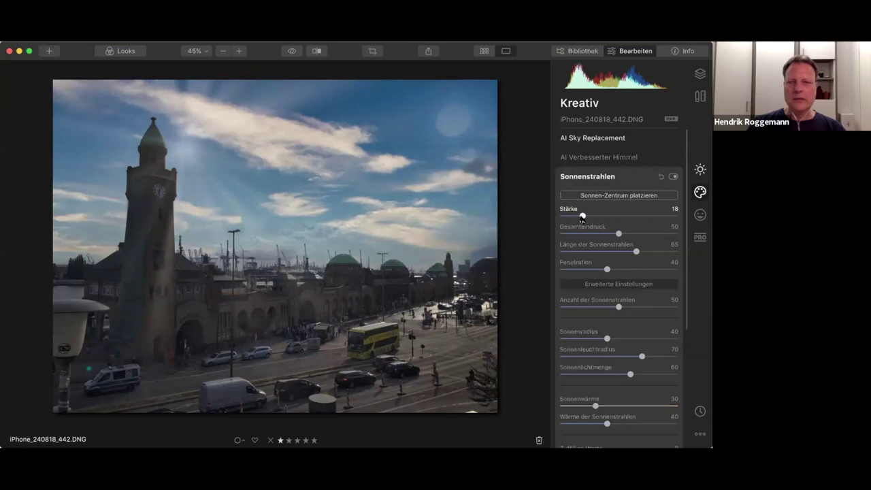
left_click_drag(580, 218, 578, 218)
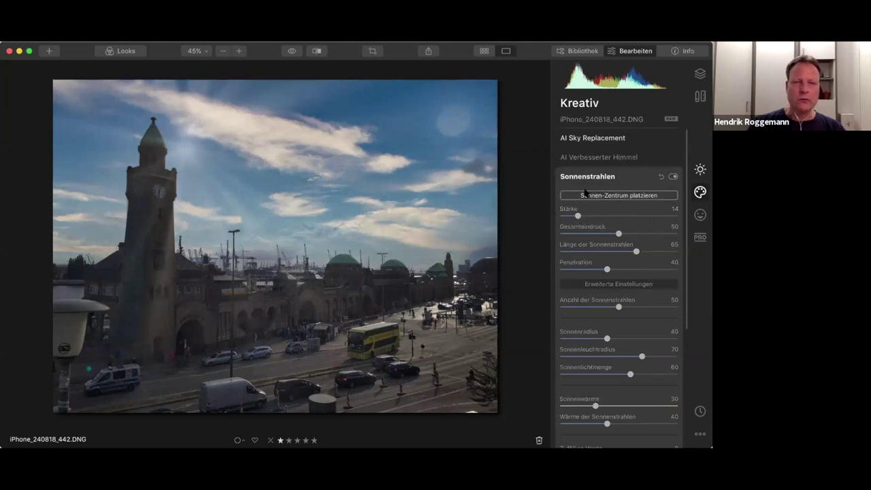
left_click(597, 195)
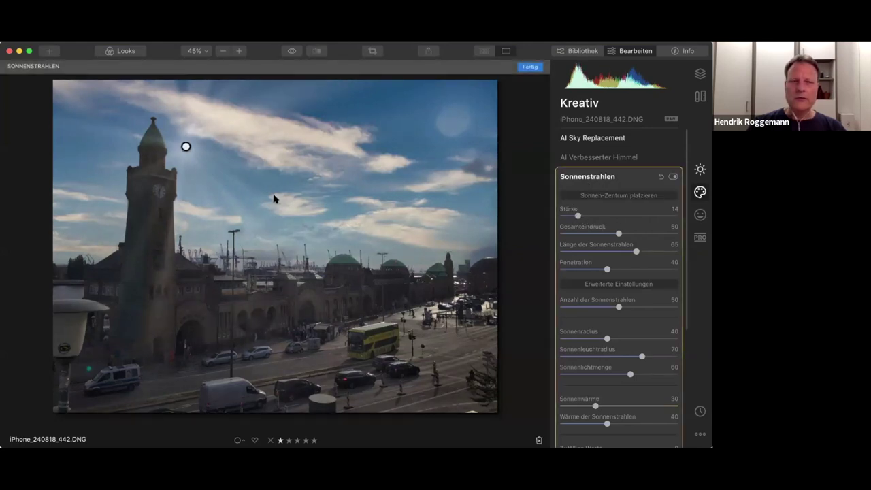
left_click_drag(186, 147, 452, 122)
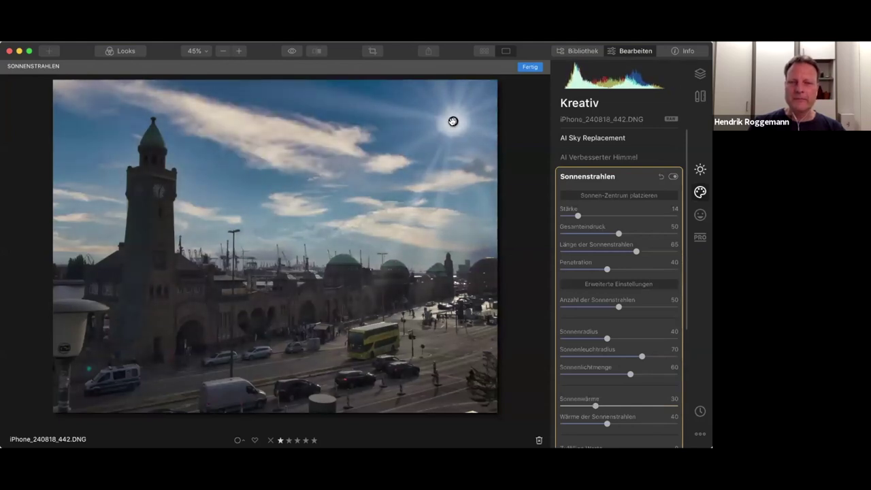
left_click(612, 197)
- Tune the rays: strength 24, more penetration, sun radius 47, sun warmth 47, ray warmth 53
left_click_drag(578, 216, 623, 217)
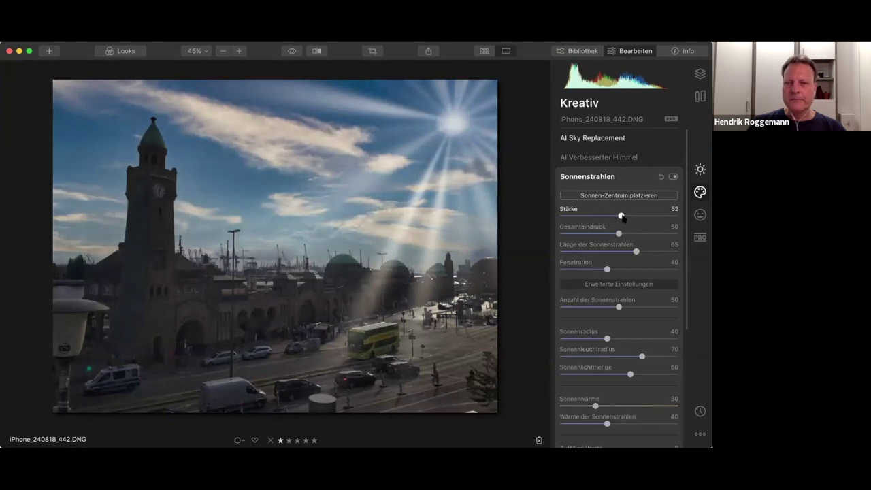
left_click_drag(607, 269, 627, 269)
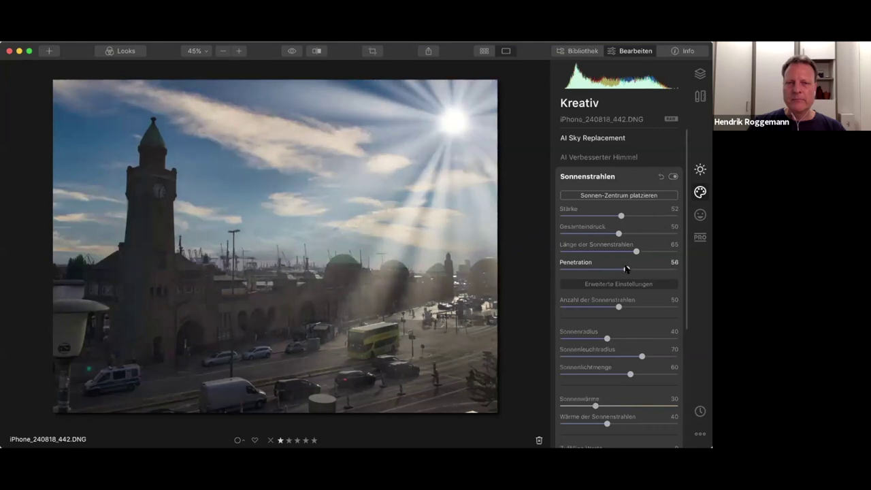
left_click_drag(620, 217, 589, 216)
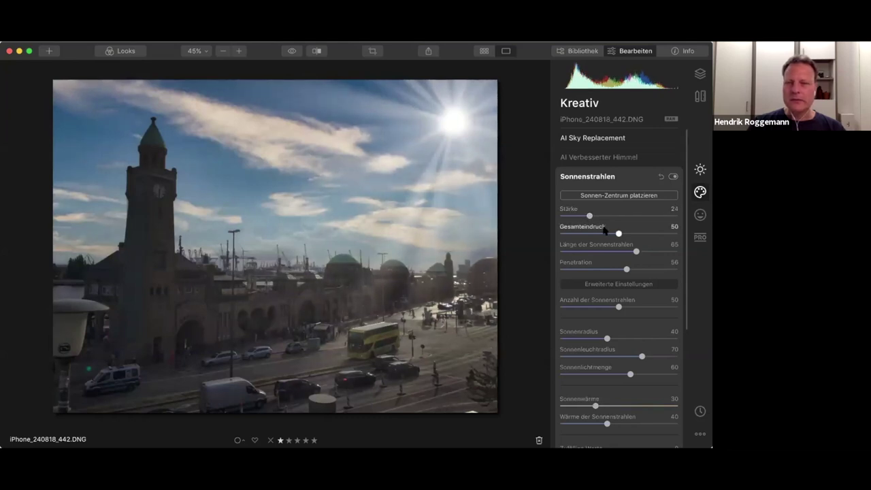
mouse_move(618, 234)
left_mouse_down()
mouse_move(607, 234)
mouse_move(622, 234)
left_mouse_up()
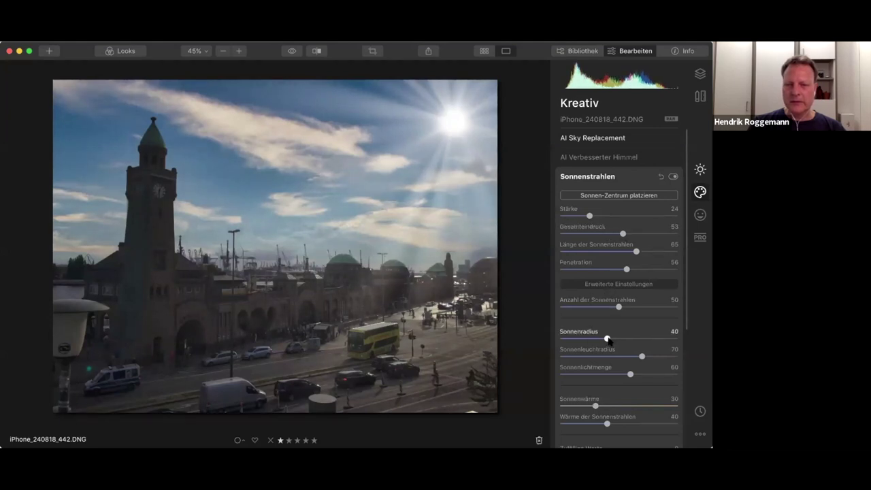
left_click_drag(607, 340, 616, 341)
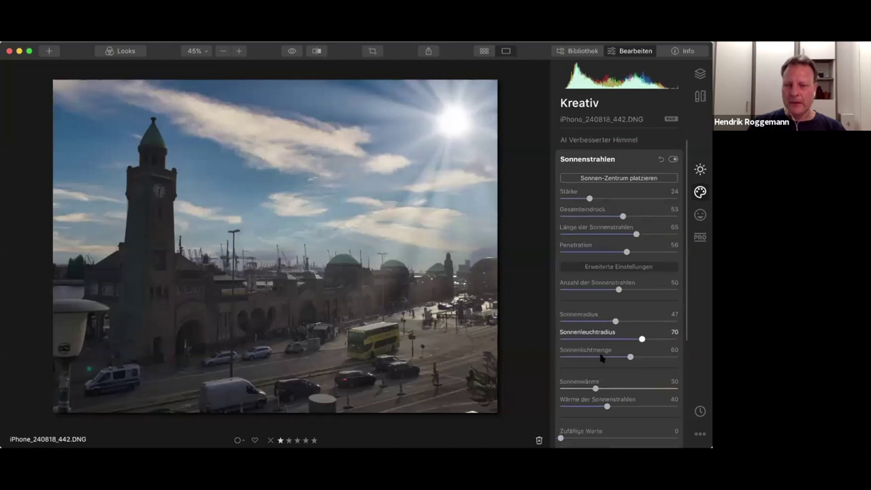
scroll(602, 347, "down", 5)
left_click_drag(595, 333, 615, 333)
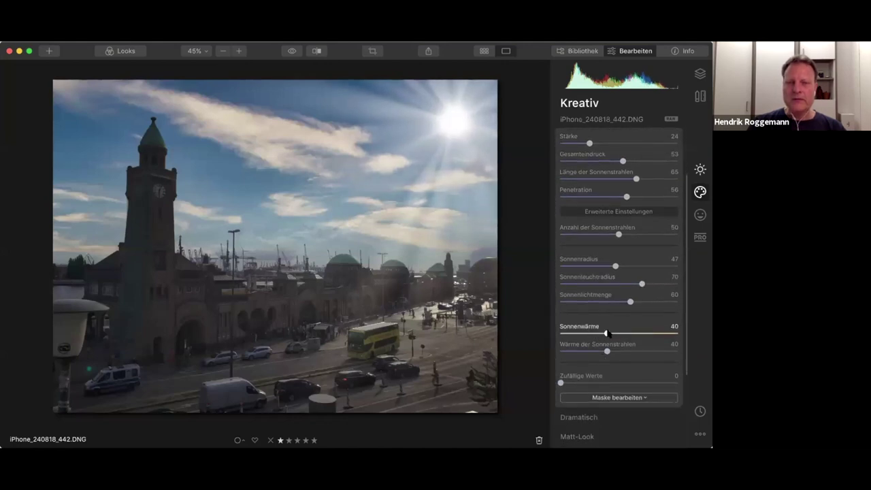
left_click_drag(608, 351, 622, 352)
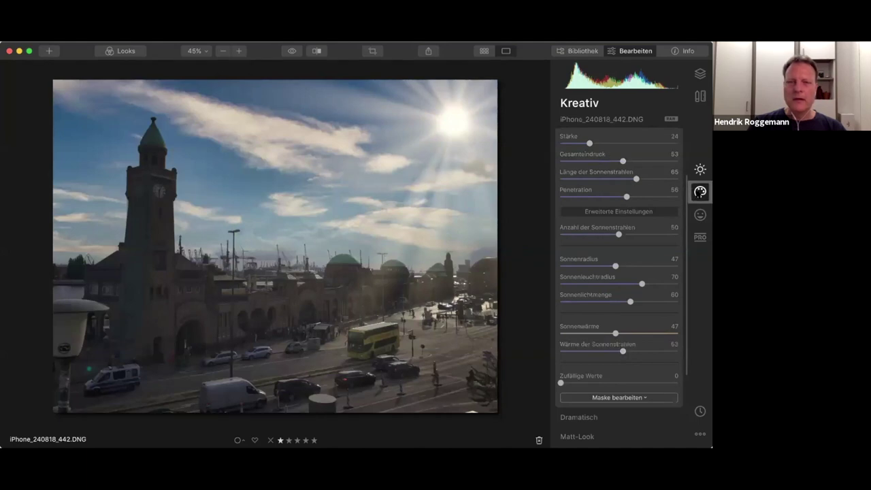
scroll(586, 204, "up", 4)
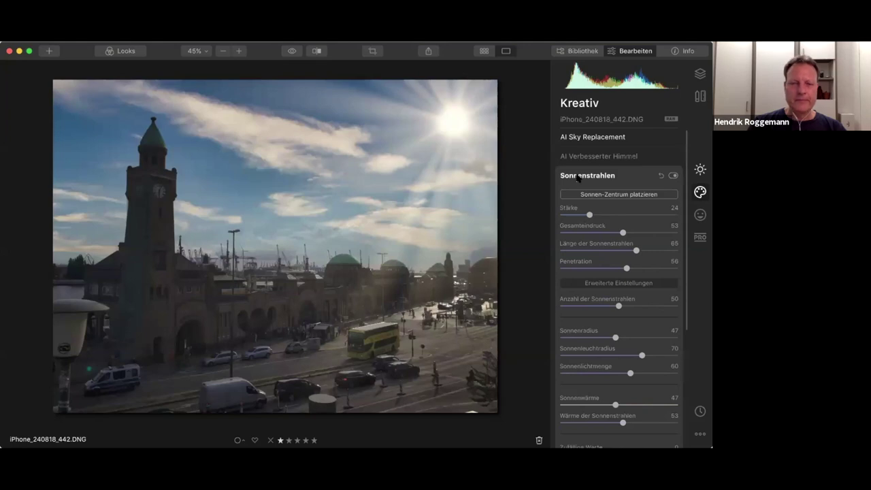
left_click(577, 178)
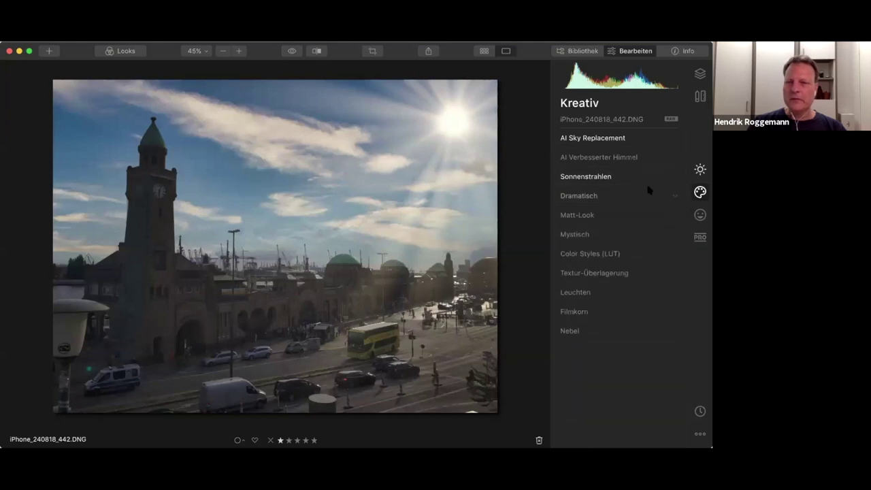
- Set Landscape Enhancer Goldene Stunde to 38 in the Wesentliches tools
left_click(700, 170)
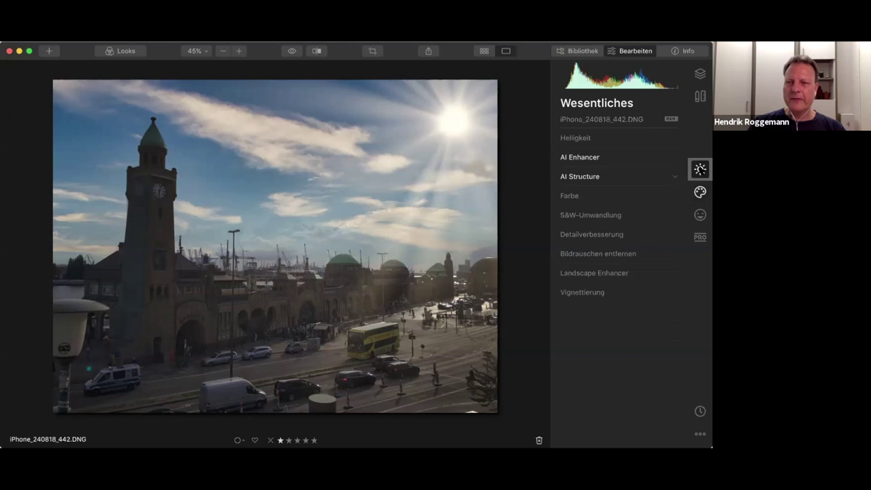
left_click(575, 273)
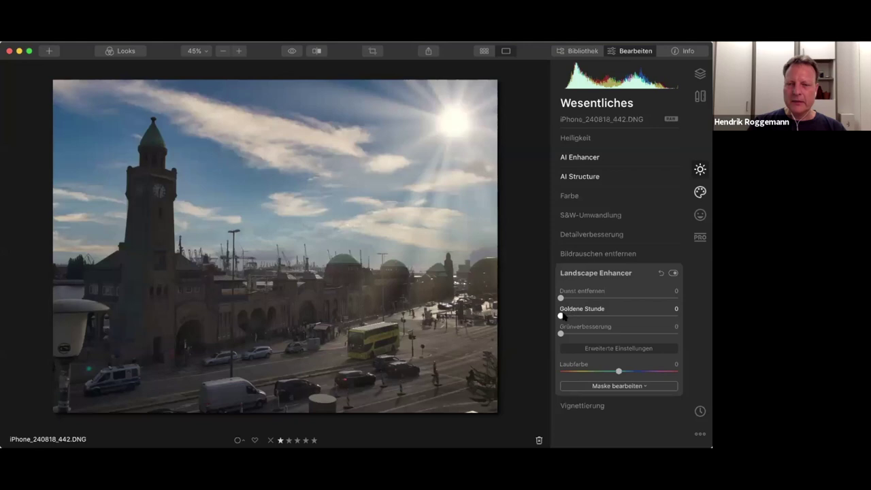
left_click_drag(561, 317, 603, 317)
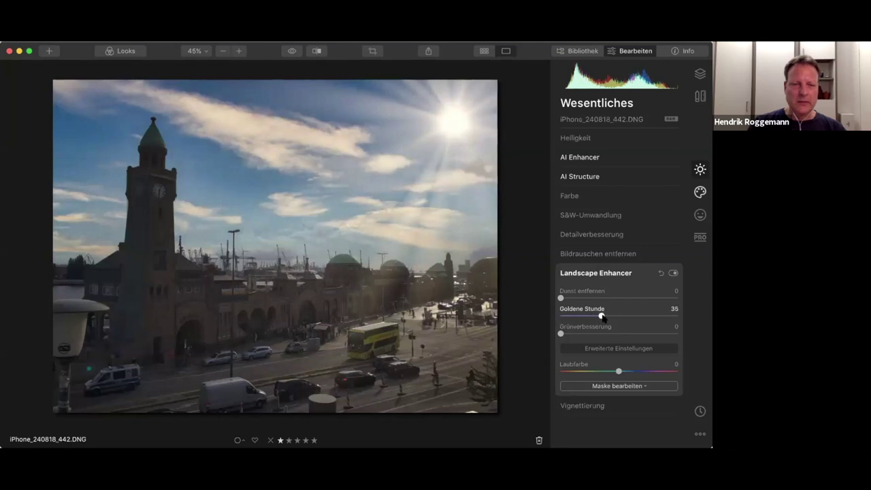
left_click_drag(603, 318, 606, 318)
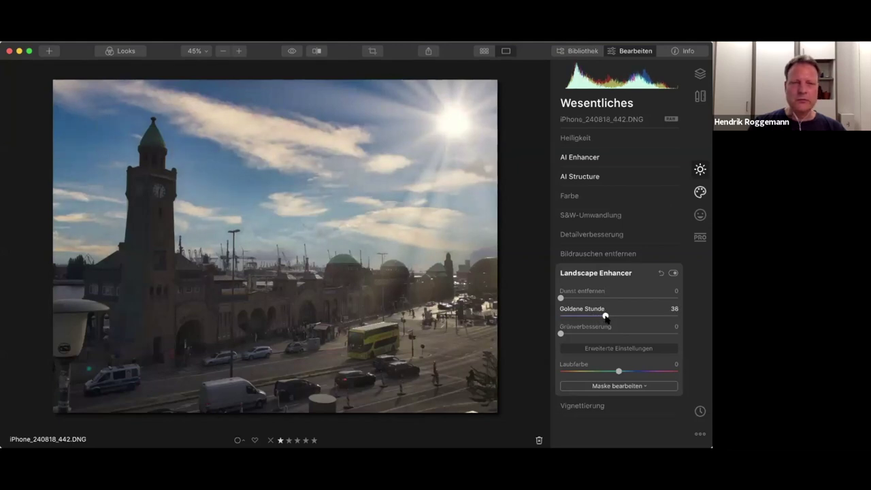
- Check AI Structure, then reopen the AI Sky Replacement settings in the creative tools
left_click(583, 177)
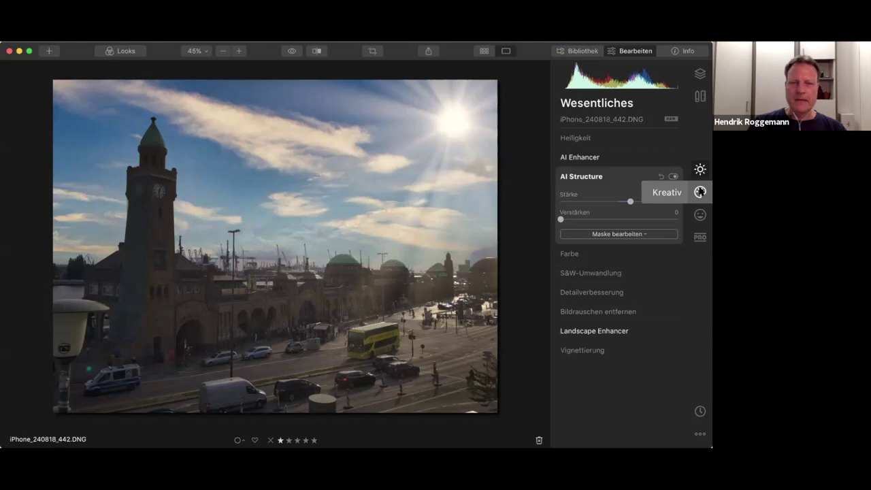
left_click(699, 193)
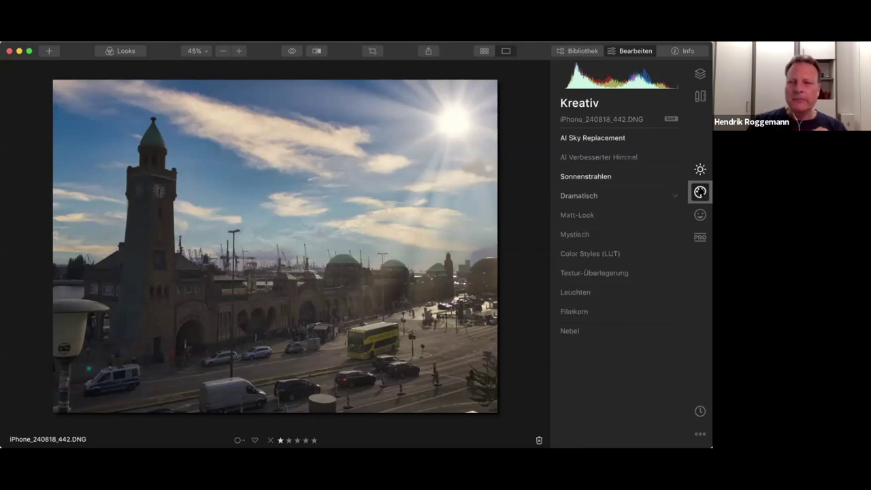
left_click(578, 139)
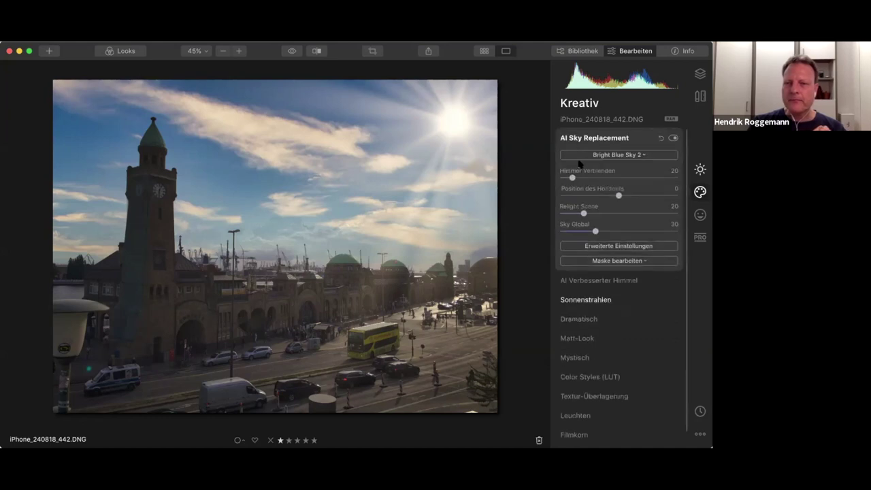
- Choose the Sunset 1 sky preset, then return to the album's library view
left_click(582, 156)
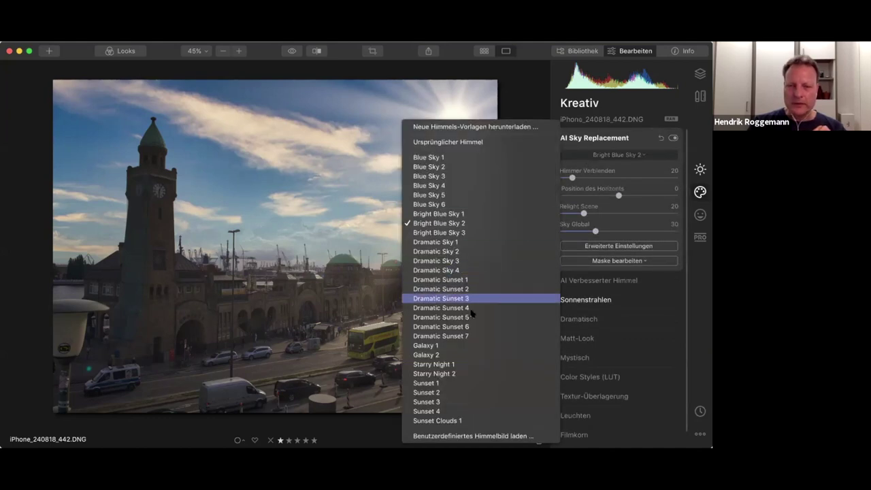
left_click(426, 383)
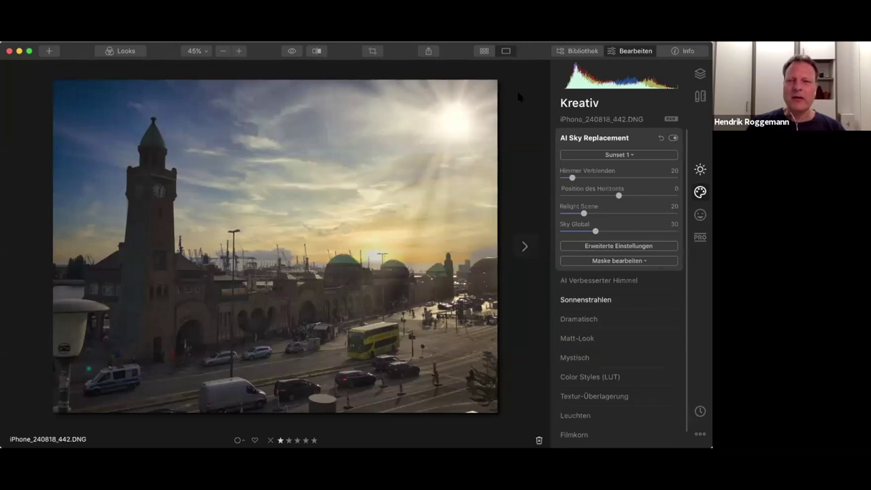
left_click(485, 52)
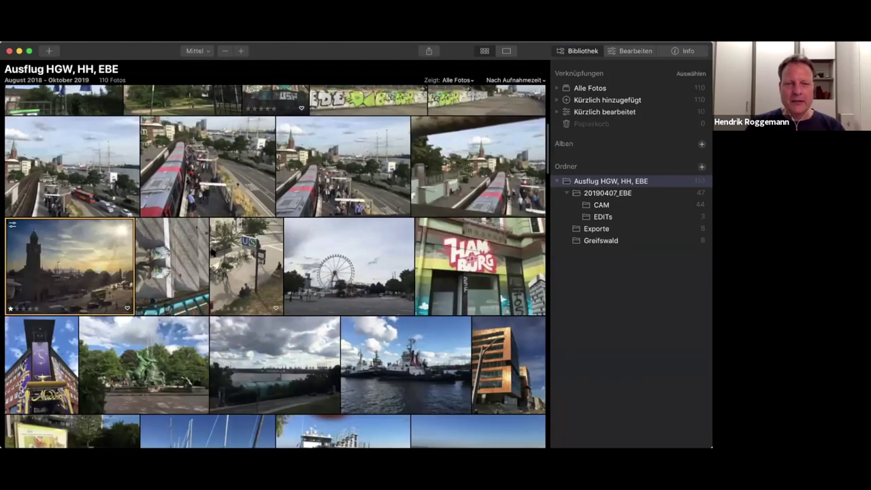
- Scroll up through the Ausflug HGW, HH, EBE library grid of photos
scroll(212, 252, "up", 5)
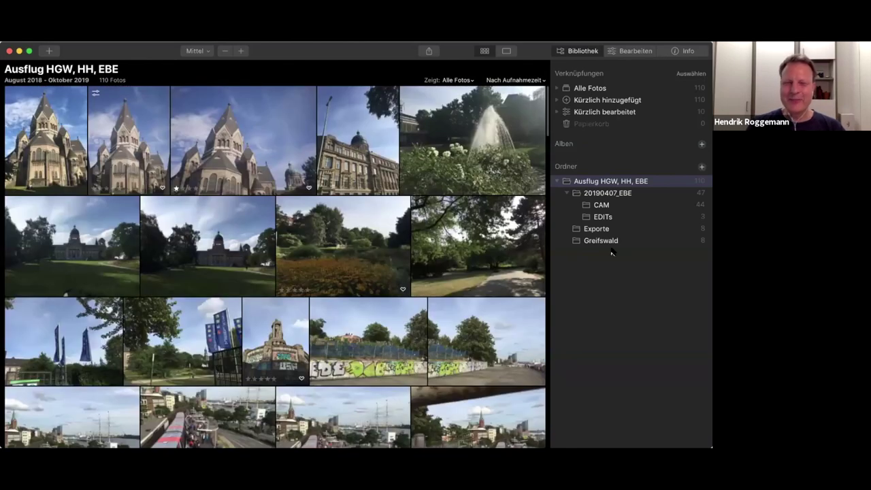